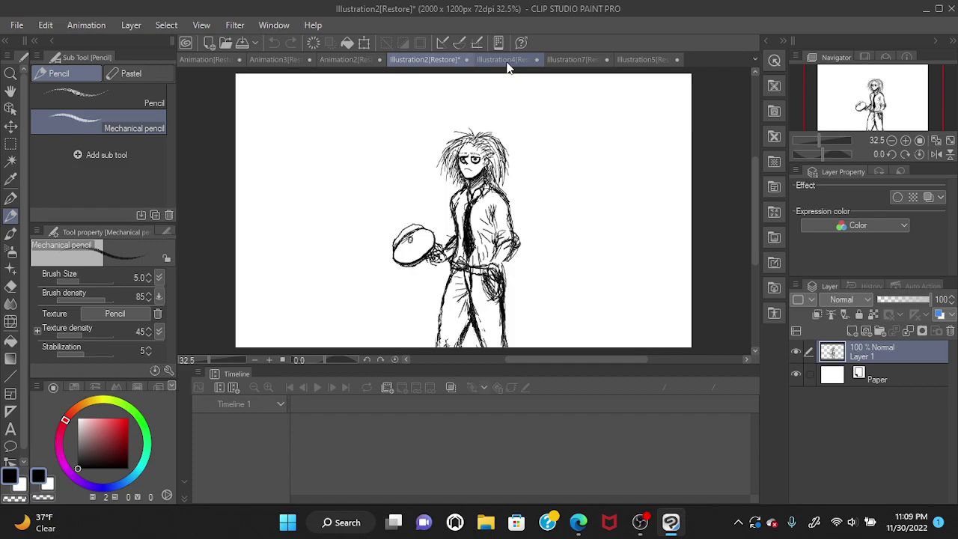
# - Look through the open Illustration4, Illustration5 and Illustration7 drawings, ending on Illustration5 with the helmeted figure in the long coat
pyautogui.click(507, 66)
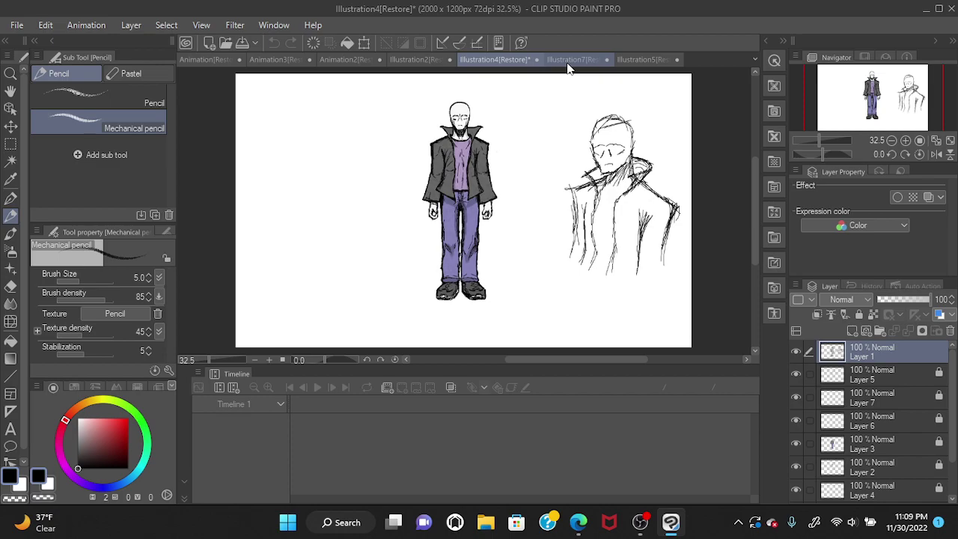
pyautogui.click(647, 66)
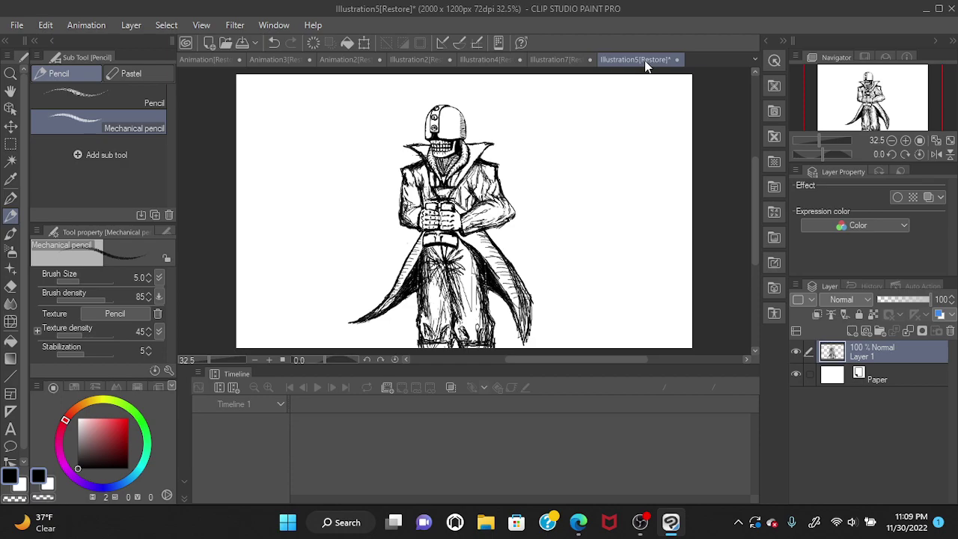
pyautogui.click(560, 60)
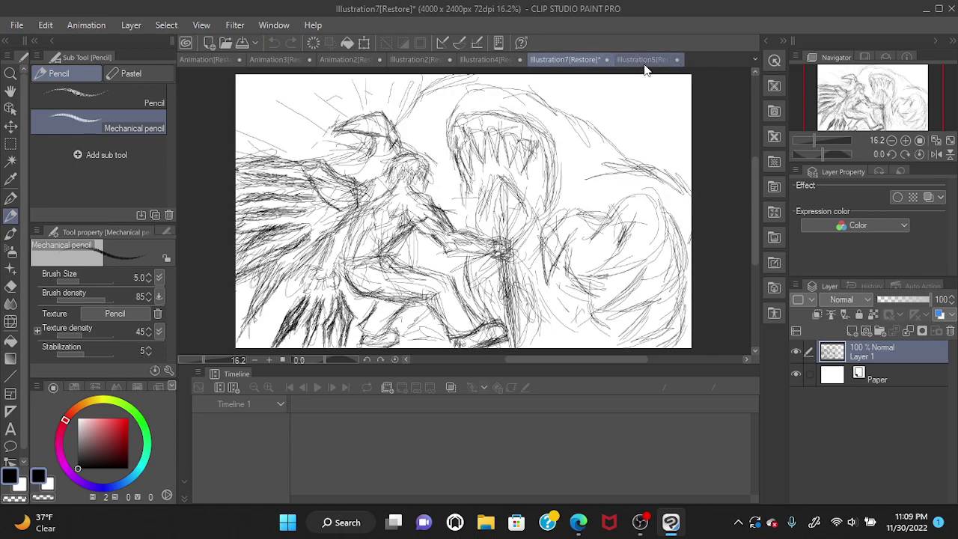
pyautogui.click(644, 61)
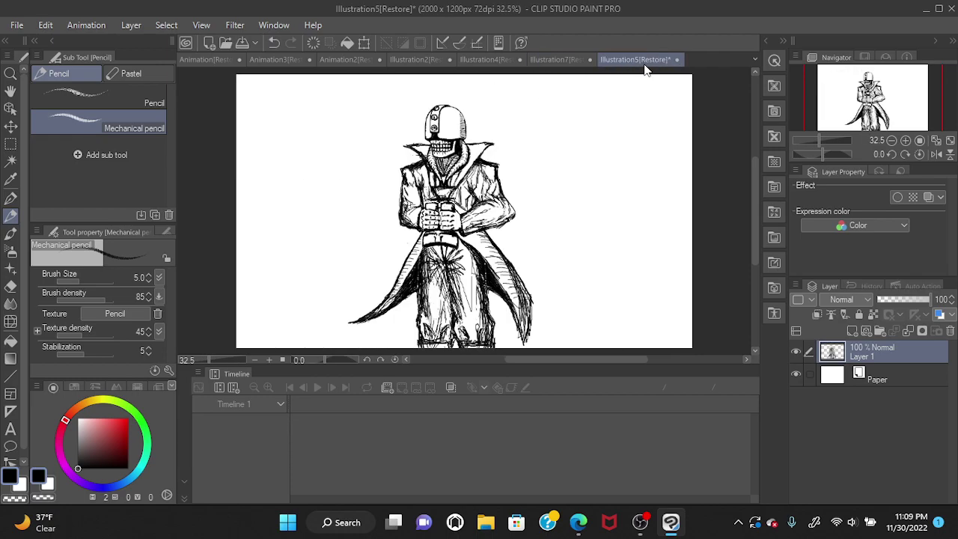
pyautogui.click(559, 59)
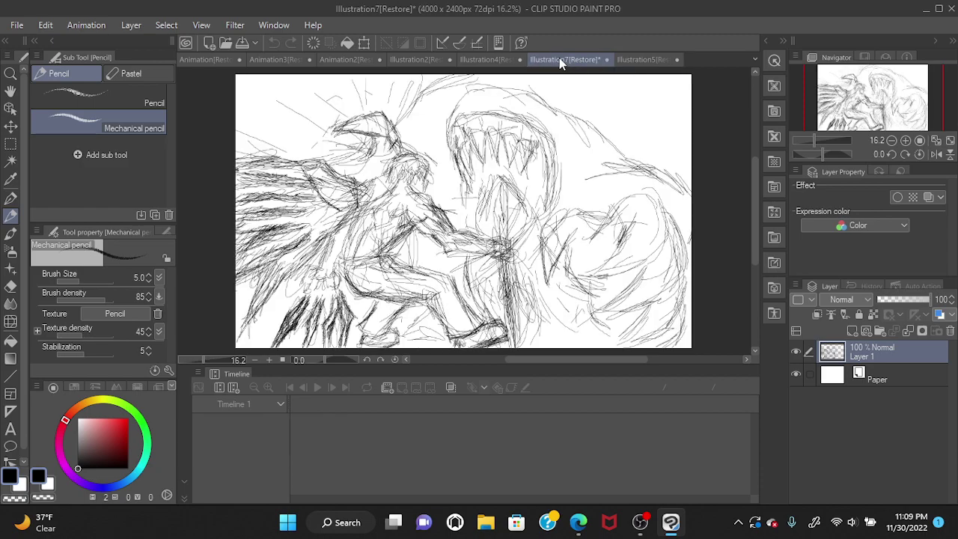
pyautogui.click(643, 60)
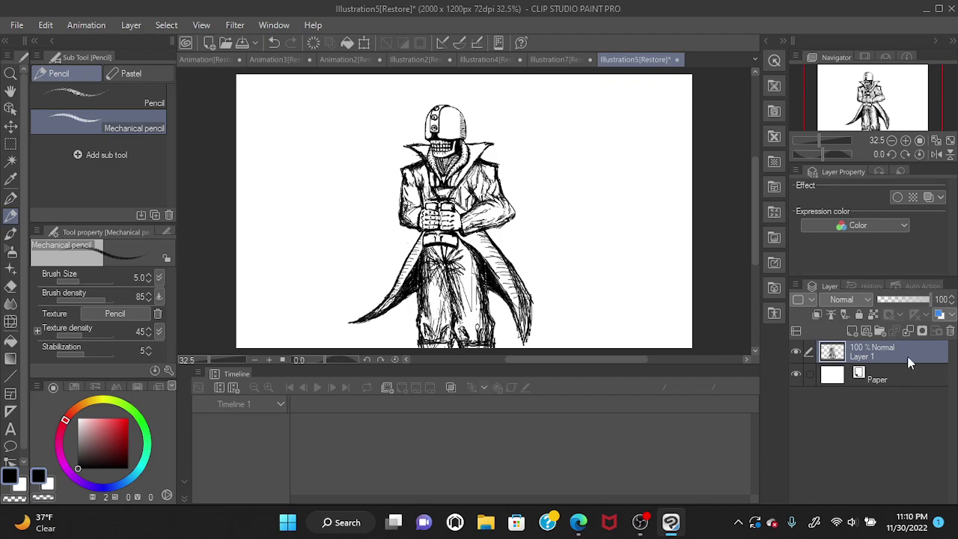
# - Add a new layer beneath the line art, lock Layer 1, and make the new layer active
pyautogui.click(852, 331)
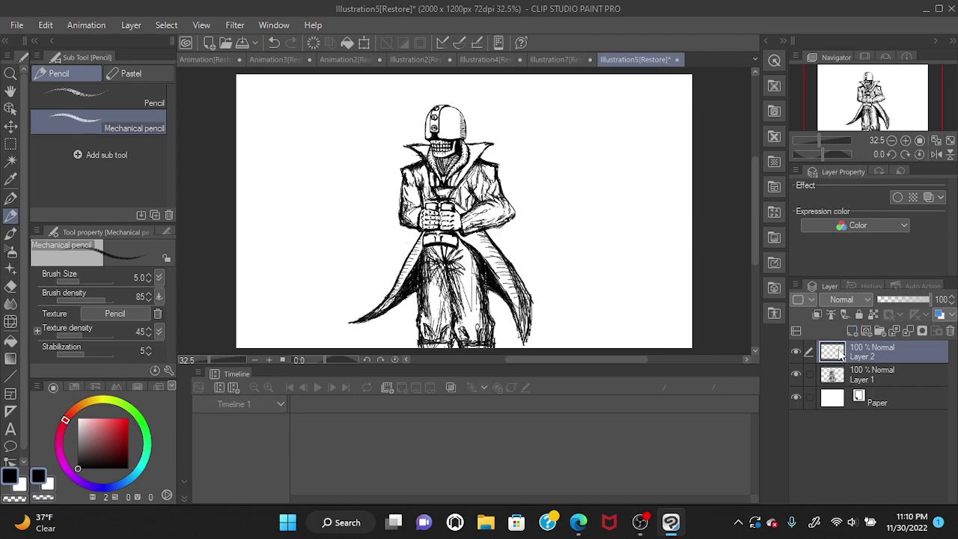
pyautogui.moveTo(837, 357); pyautogui.dragTo(844, 388)
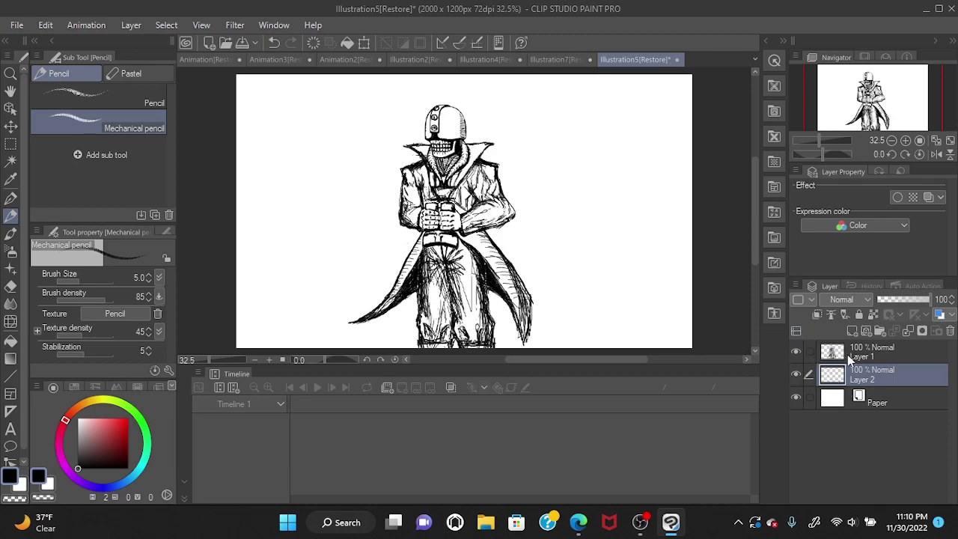
pyautogui.click(848, 352)
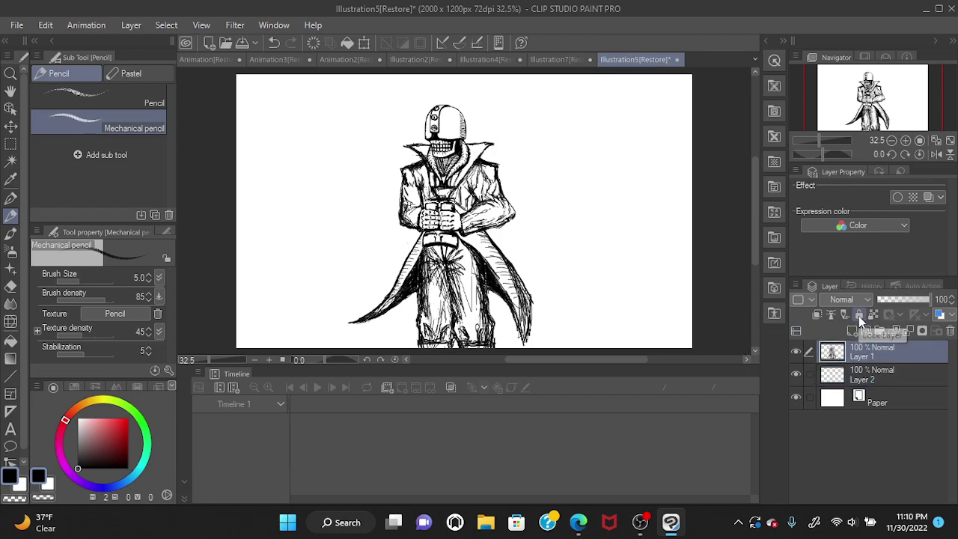
pyautogui.click(859, 315)
pyautogui.click(842, 381)
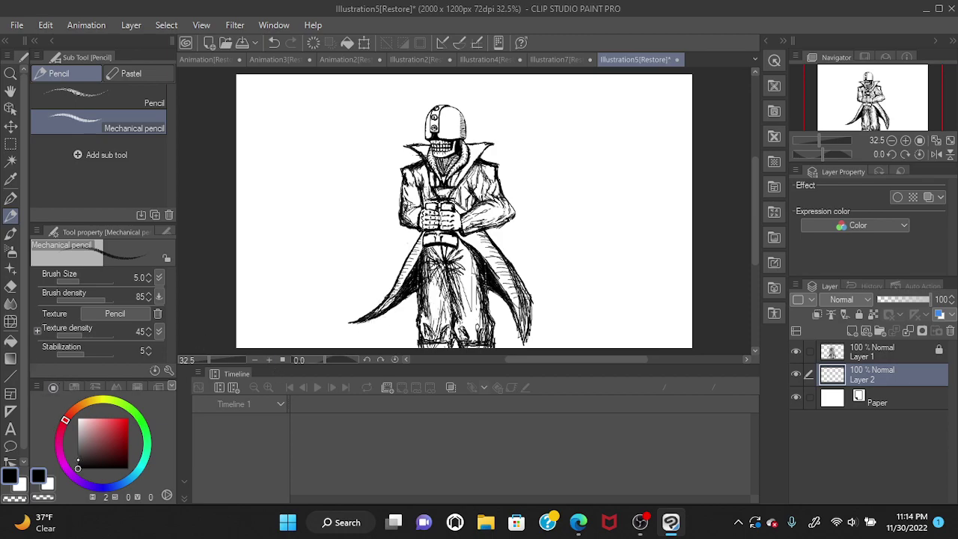
# - Choose a muted dark red (hue 9, saturation 48, value 45) and test the Soft bleed watercolor brush beside the figure
pyautogui.moveTo(70, 414); pyautogui.dragTo(68, 414)
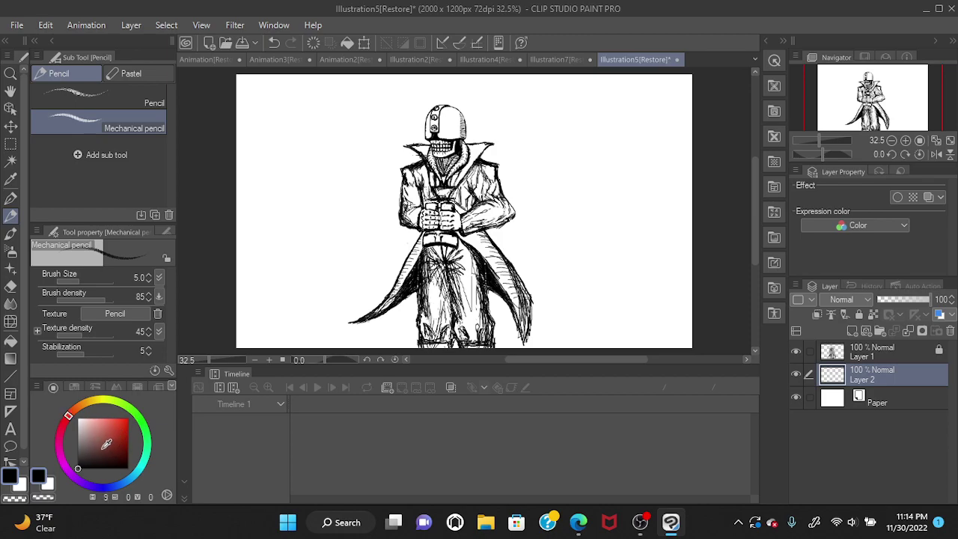
pyautogui.click(106, 442)
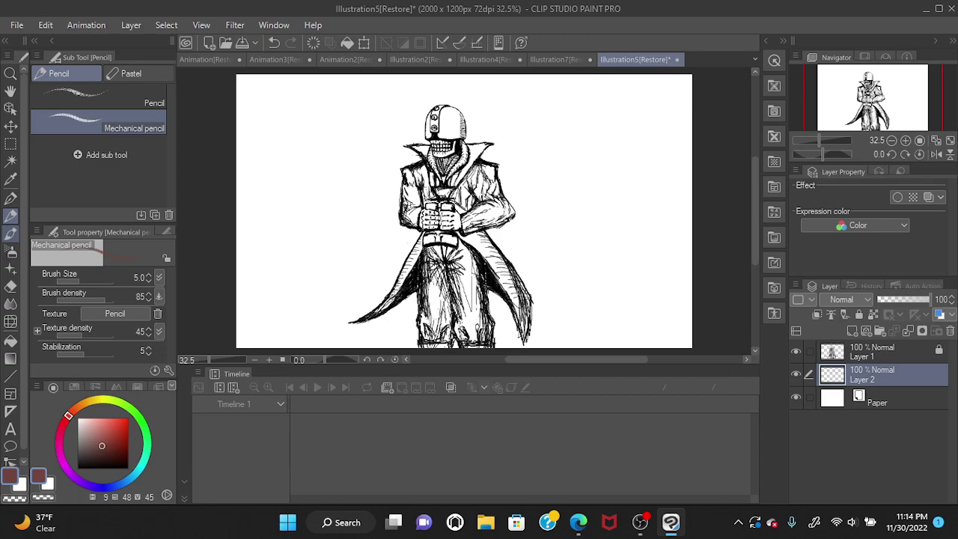
pyautogui.click(11, 233)
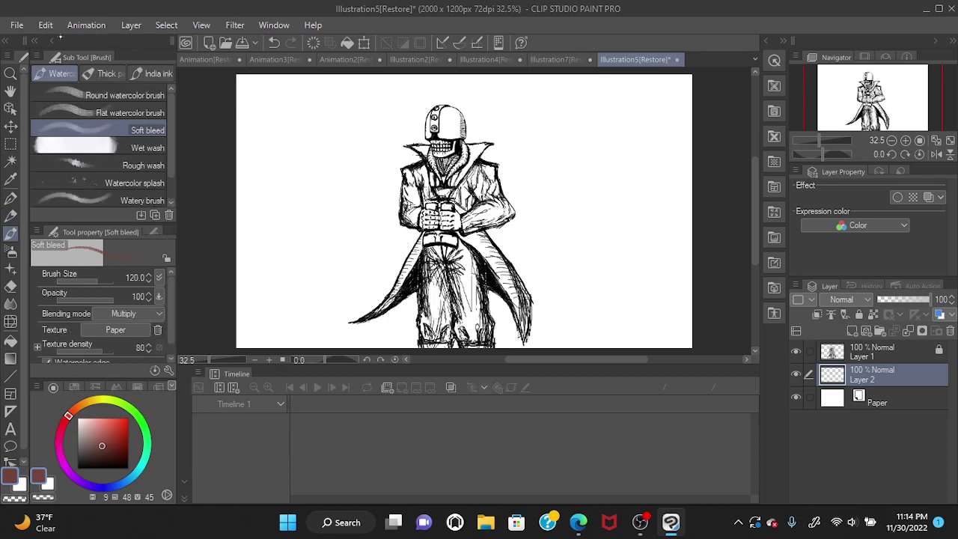
pyautogui.moveTo(312, 187)
pyautogui.mouseDown()
pyautogui.moveTo(289, 214)
pyautogui.moveTo(293, 225)
pyautogui.moveTo(289, 187)
pyautogui.moveTo(287, 225)
pyautogui.moveTo(292, 176)
pyautogui.moveTo(300, 219)
pyautogui.moveTo(291, 151)
pyautogui.moveTo(283, 202)
pyautogui.mouseUp()
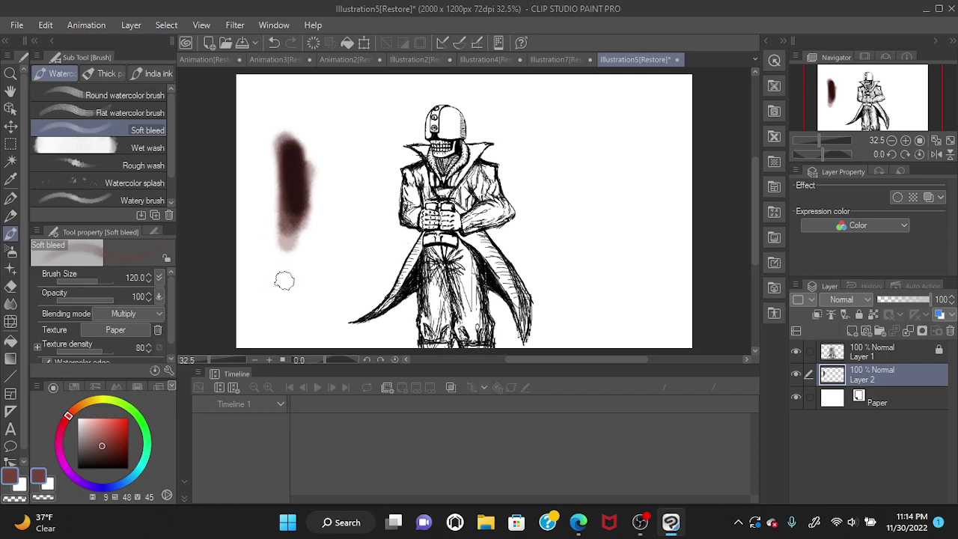
# - Paint a base wash of muted red over the whole figure, from the helmet down to the coat tails
pyautogui.moveTo(479, 251)
pyautogui.mouseDown()
pyautogui.moveTo(468, 229)
pyautogui.moveTo(480, 232)
pyautogui.moveTo(503, 300)
pyautogui.moveTo(500, 240)
pyautogui.moveTo(472, 199)
pyautogui.moveTo(442, 232)
pyautogui.moveTo(427, 315)
pyautogui.moveTo(430, 232)
pyautogui.moveTo(396, 277)
pyautogui.moveTo(355, 300)
pyautogui.moveTo(352, 322)
pyautogui.moveTo(378, 337)
pyautogui.moveTo(445, 180)
pyautogui.moveTo(453, 187)
pyautogui.moveTo(459, 123)
pyautogui.moveTo(445, 131)
pyautogui.moveTo(441, 161)
pyautogui.moveTo(423, 123)
pyautogui.moveTo(416, 210)
pyautogui.moveTo(397, 224)
pyautogui.moveTo(438, 169)
pyautogui.moveTo(432, 189)
pyautogui.moveTo(460, 254)
pyautogui.moveTo(471, 180)
pyautogui.moveTo(494, 277)
pyautogui.moveTo(472, 127)
pyautogui.moveTo(508, 265)
pyautogui.moveTo(477, 145)
pyautogui.moveTo(497, 172)
pyautogui.moveTo(509, 232)
pyautogui.moveTo(472, 120)
pyautogui.moveTo(441, 90)
pyautogui.moveTo(416, 97)
pyautogui.moveTo(420, 169)
pyautogui.moveTo(443, 141)
pyautogui.moveTo(413, 259)
pyautogui.mouseUp()
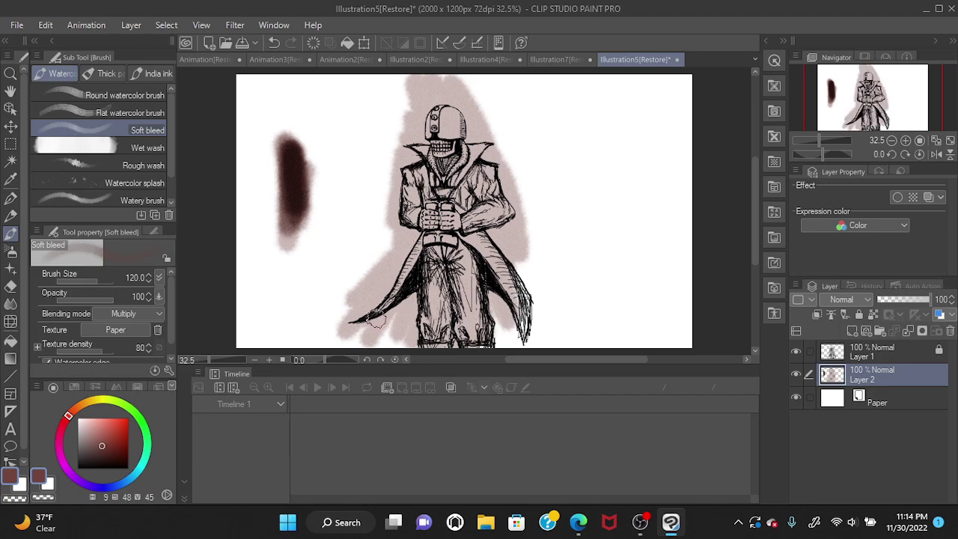
pyautogui.moveTo(488, 172)
pyautogui.mouseDown()
pyautogui.moveTo(485, 206)
pyautogui.moveTo(503, 222)
pyautogui.moveTo(481, 180)
pyautogui.moveTo(472, 208)
pyautogui.moveTo(458, 188)
pyautogui.moveTo(465, 198)
pyautogui.moveTo(445, 222)
pyautogui.moveTo(424, 213)
pyautogui.moveTo(414, 180)
pyautogui.moveTo(404, 184)
pyautogui.moveTo(423, 213)
pyautogui.moveTo(423, 146)
pyautogui.moveTo(406, 154)
pyautogui.moveTo(438, 127)
pyautogui.moveTo(441, 109)
pyautogui.moveTo(464, 161)
pyautogui.moveTo(490, 176)
pyautogui.moveTo(487, 165)
pyautogui.moveTo(429, 226)
pyautogui.moveTo(444, 190)
pyautogui.moveTo(473, 239)
pyautogui.moveTo(483, 225)
pyautogui.moveTo(516, 329)
pyautogui.moveTo(524, 322)
pyautogui.moveTo(509, 255)
pyautogui.mouseUp()
pyautogui.moveTo(468, 219)
pyautogui.mouseDown()
pyautogui.moveTo(408, 242)
pyautogui.moveTo(374, 302)
pyautogui.moveTo(422, 260)
pyautogui.mouseUp()
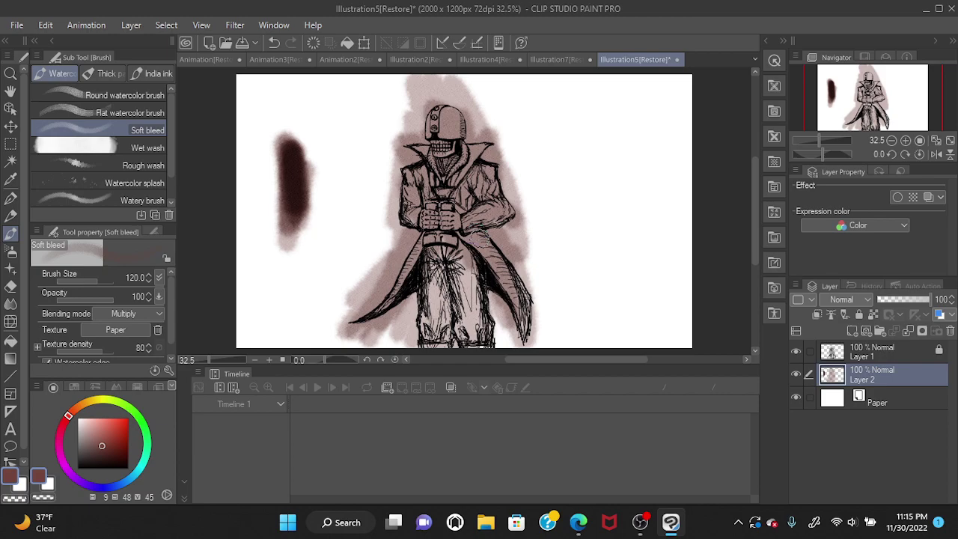
# - Deepen the color of the coat's collar, sleeves and tails with further Soft bleed strokes, undoing a stray stroke
pyautogui.moveTo(416, 156)
pyautogui.mouseDown()
pyautogui.moveTo(402, 221)
pyautogui.moveTo(413, 167)
pyautogui.moveTo(419, 232)
pyautogui.moveTo(430, 205)
pyautogui.moveTo(422, 139)
pyautogui.moveTo(454, 220)
pyautogui.moveTo(461, 119)
pyautogui.moveTo(472, 133)
pyautogui.moveTo(486, 196)
pyautogui.moveTo(481, 155)
pyautogui.moveTo(464, 197)
pyautogui.moveTo(462, 188)
pyautogui.moveTo(501, 250)
pyautogui.moveTo(499, 177)
pyautogui.moveTo(516, 255)
pyautogui.moveTo(497, 281)
pyautogui.moveTo(486, 238)
pyautogui.moveTo(524, 322)
pyautogui.mouseUp()
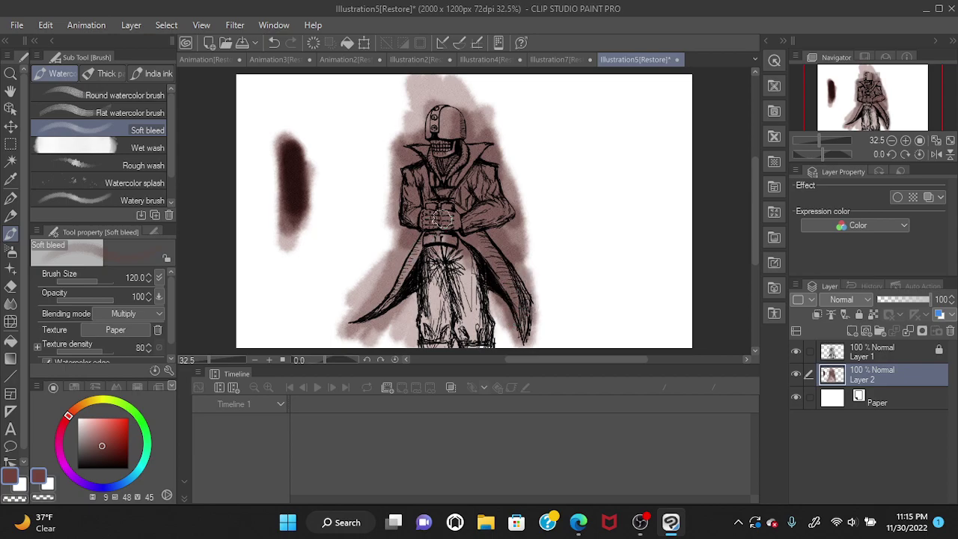
pyautogui.moveTo(356, 307)
pyautogui.mouseDown()
pyautogui.moveTo(348, 329)
pyautogui.moveTo(412, 258)
pyautogui.mouseUp()
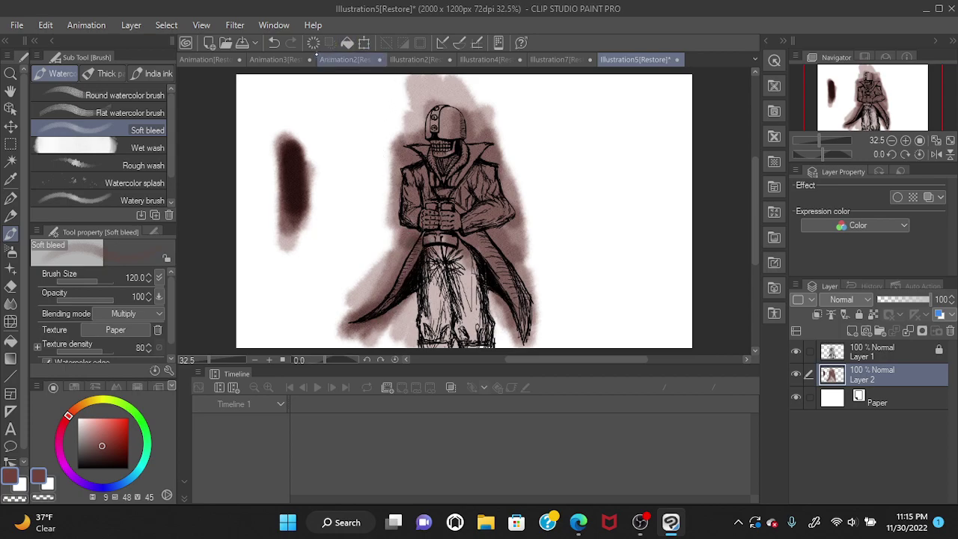
pyautogui.click(274, 43)
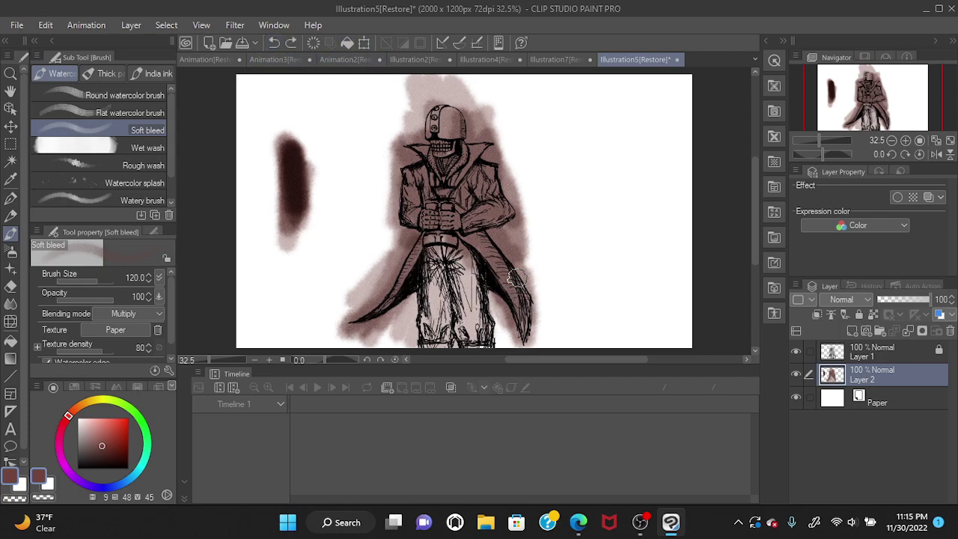
pyautogui.moveTo(529, 290)
pyautogui.mouseDown()
pyautogui.moveTo(519, 260)
pyautogui.moveTo(533, 293)
pyautogui.moveTo(492, 238)
pyautogui.mouseUp()
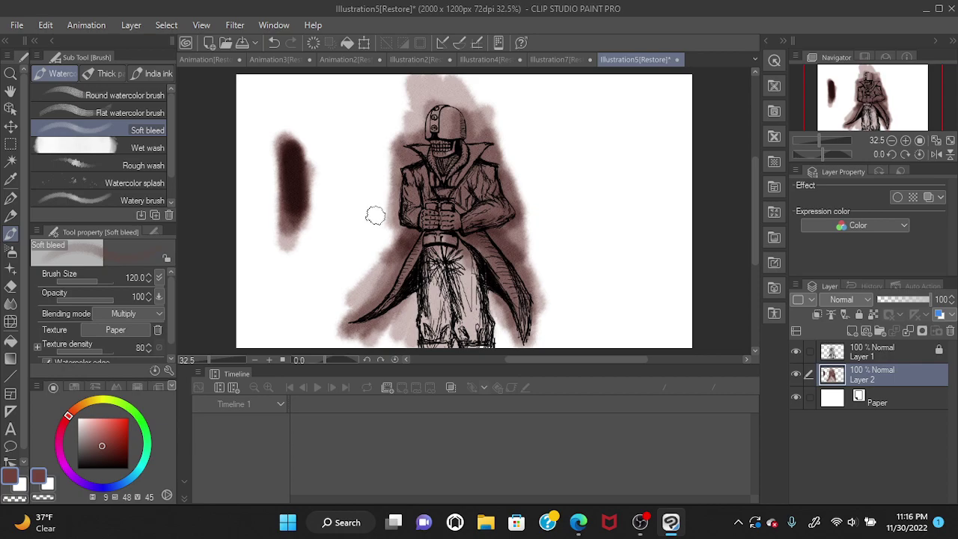
pyautogui.moveTo(402, 222)
pyautogui.mouseDown()
pyautogui.moveTo(412, 227)
pyautogui.moveTo(396, 229)
pyautogui.mouseUp()
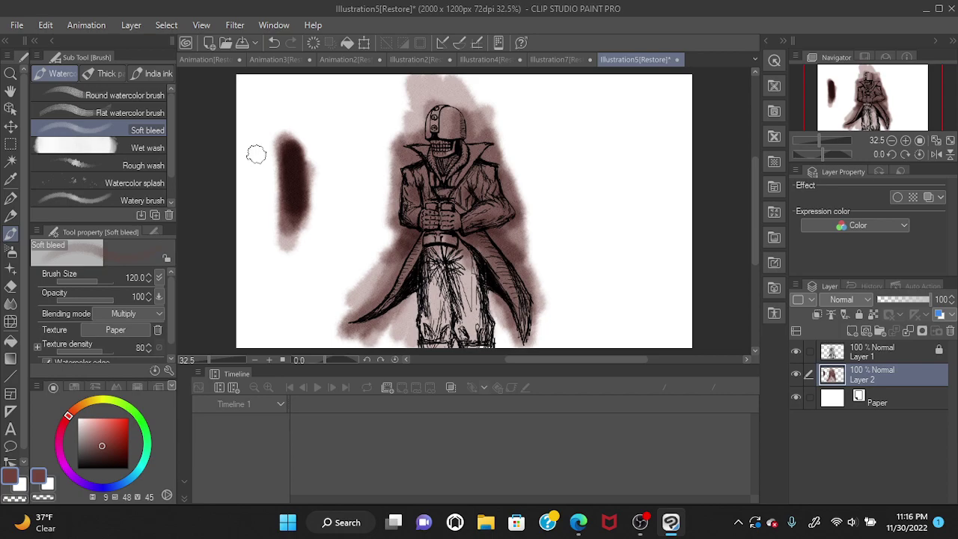
# - Erase the excess color around the helmet and collar with the Rough eraser, undoing inaccurate strokes
pyautogui.click(10, 286)
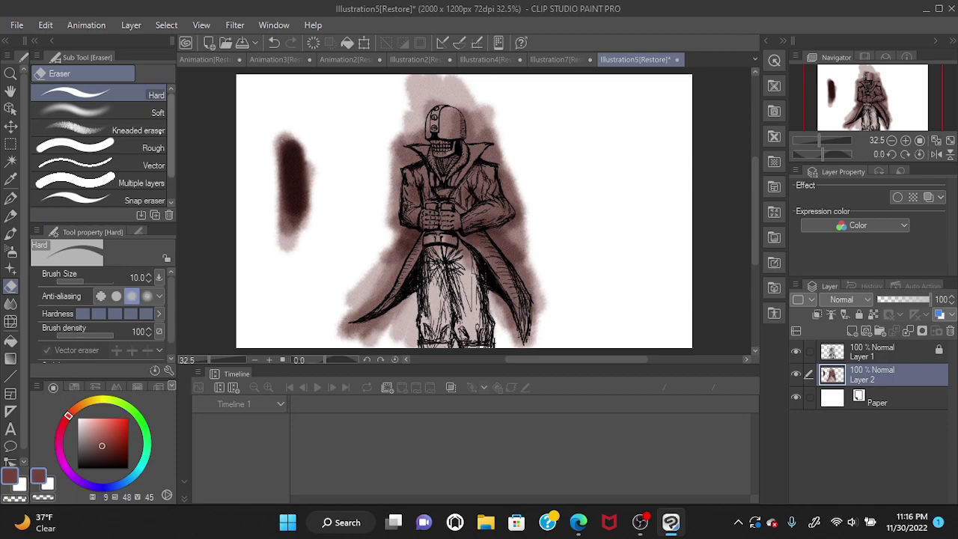
pyautogui.click(109, 144)
pyautogui.moveTo(408, 97)
pyautogui.mouseDown()
pyautogui.moveTo(398, 102)
pyautogui.moveTo(413, 75)
pyautogui.moveTo(419, 112)
pyautogui.moveTo(439, 86)
pyautogui.moveTo(430, 82)
pyautogui.mouseUp()
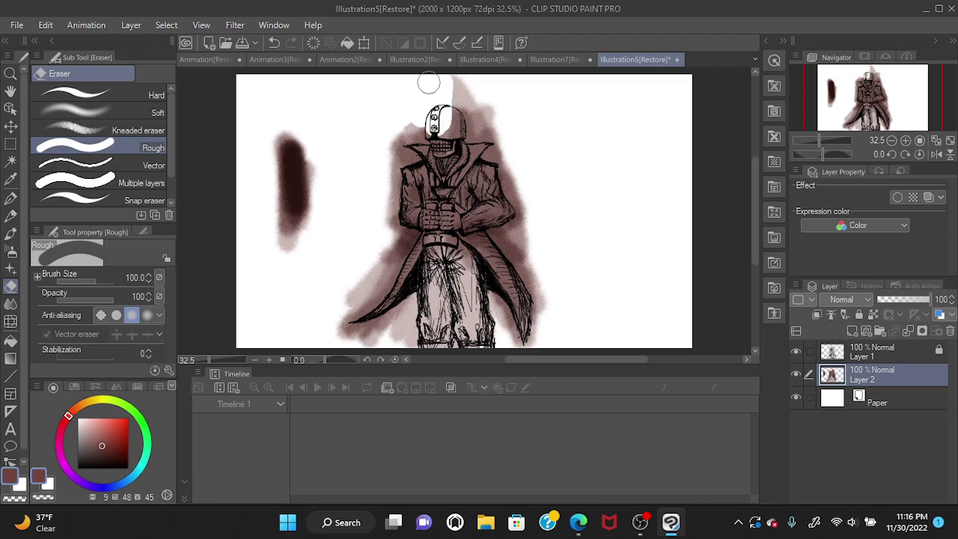
pyautogui.click(274, 43)
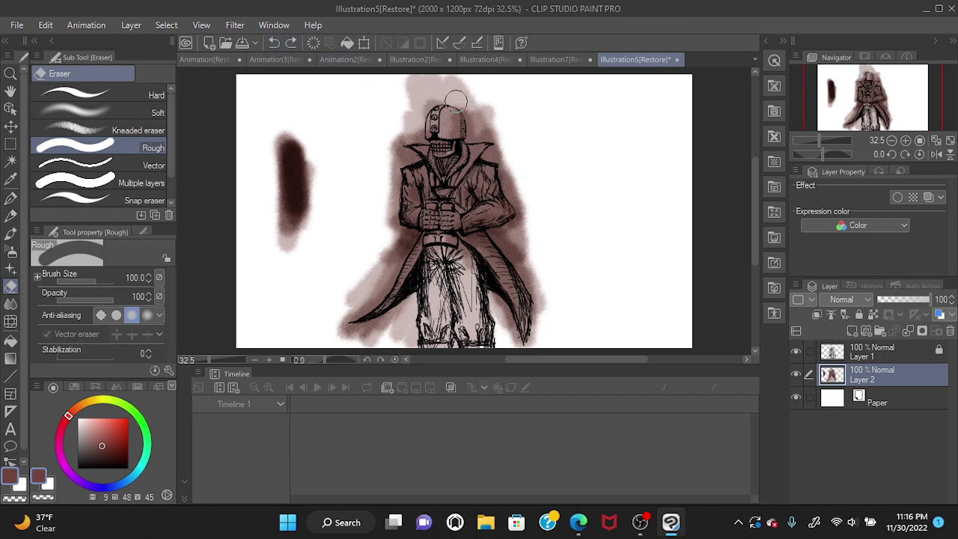
pyautogui.moveTo(420, 105)
pyautogui.mouseDown()
pyautogui.moveTo(395, 134)
pyautogui.moveTo(417, 117)
pyautogui.moveTo(425, 84)
pyautogui.moveTo(402, 81)
pyautogui.moveTo(423, 77)
pyautogui.moveTo(462, 100)
pyautogui.moveTo(432, 86)
pyautogui.moveTo(439, 93)
pyautogui.moveTo(422, 96)
pyautogui.moveTo(458, 82)
pyautogui.moveTo(489, 125)
pyautogui.moveTo(481, 115)
pyautogui.moveTo(478, 129)
pyautogui.moveTo(474, 104)
pyautogui.moveTo(508, 150)
pyautogui.moveTo(496, 147)
pyautogui.moveTo(518, 159)
pyautogui.mouseUp()
pyautogui.click(274, 43)
pyautogui.click(274, 43)
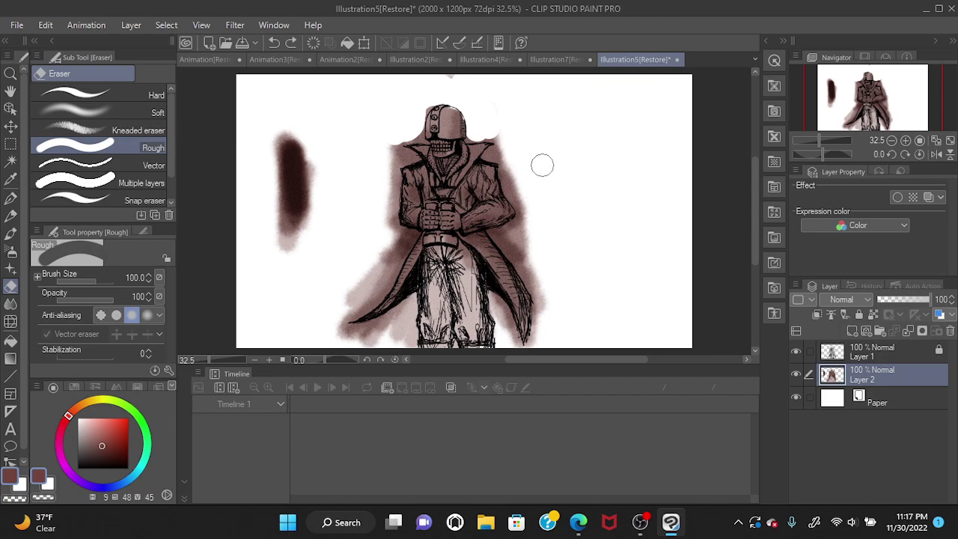
# - Erase the color spill outside the coat's right sleeve and right tail, undoing strokes that cut into the coat
pyautogui.moveTo(528, 193)
pyautogui.mouseDown()
pyautogui.moveTo(515, 172)
pyautogui.moveTo(533, 216)
pyautogui.moveTo(516, 237)
pyautogui.moveTo(535, 282)
pyautogui.mouseUp()
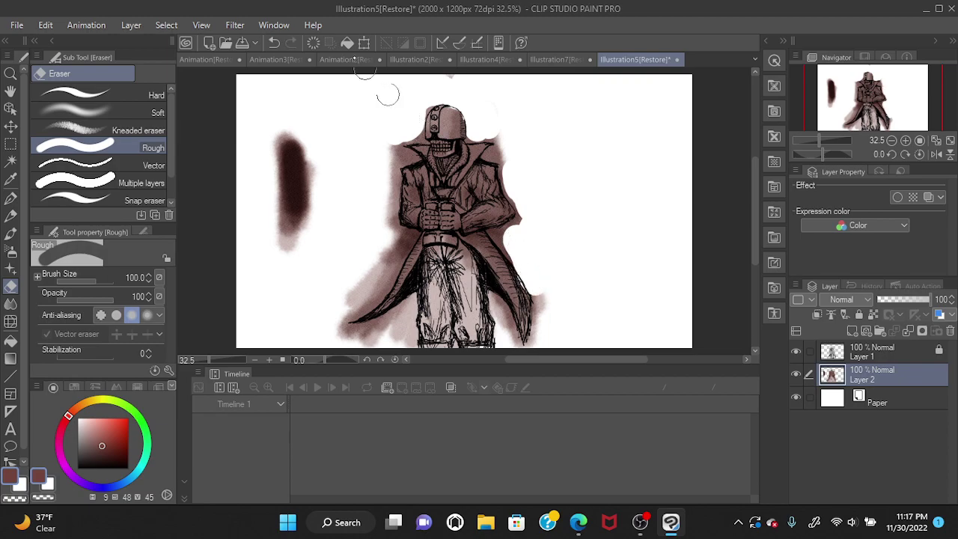
pyautogui.click(274, 42)
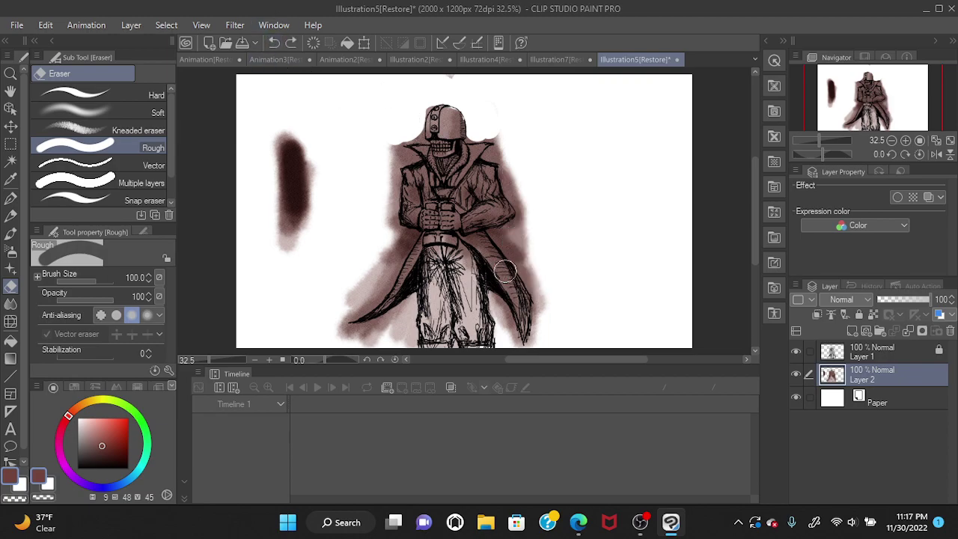
pyautogui.moveTo(524, 241)
pyautogui.mouseDown()
pyautogui.moveTo(532, 200)
pyautogui.moveTo(518, 186)
pyautogui.moveTo(539, 228)
pyautogui.moveTo(534, 188)
pyautogui.mouseUp()
pyautogui.hotkey('ctrl', 'z')
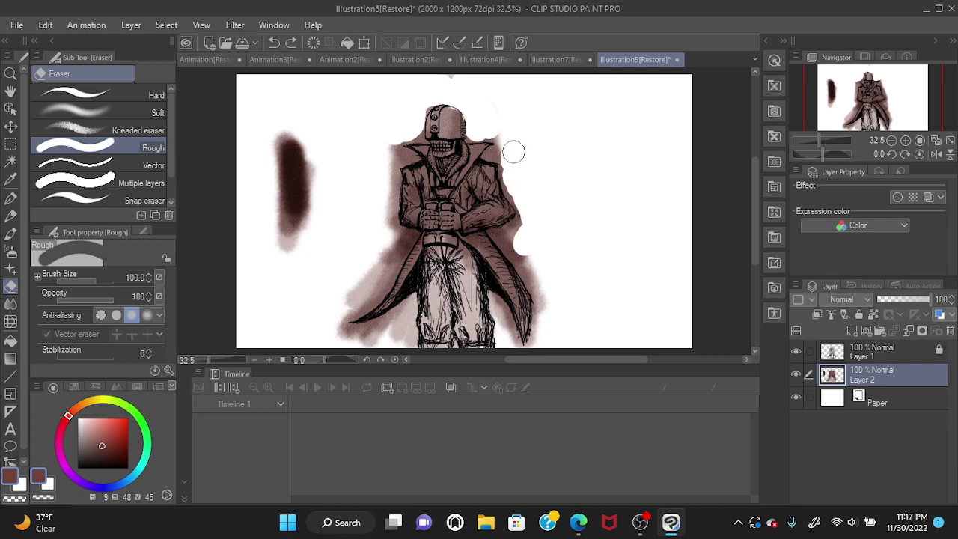
pyautogui.moveTo(524, 158); pyautogui.dragTo(531, 199)
pyautogui.moveTo(554, 259)
pyautogui.mouseDown()
pyautogui.moveTo(512, 237)
pyautogui.moveTo(530, 228)
pyautogui.moveTo(513, 238)
pyautogui.moveTo(519, 252)
pyautogui.moveTo(512, 237)
pyautogui.moveTo(545, 293)
pyautogui.moveTo(538, 272)
pyautogui.moveTo(550, 330)
pyautogui.moveTo(551, 313)
pyautogui.moveTo(545, 328)
pyautogui.moveTo(547, 302)
pyautogui.moveTo(543, 343)
pyautogui.mouseUp()
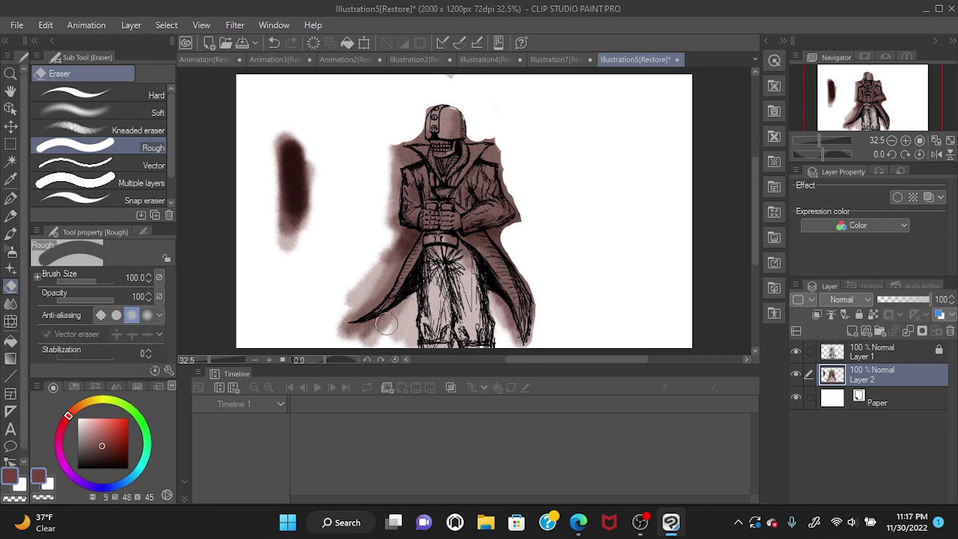
# - Erase the color spill around the coat's left side and tail, and clear the red from the trousers
pyautogui.moveTo(375, 257)
pyautogui.mouseDown()
pyautogui.moveTo(366, 280)
pyautogui.moveTo(398, 243)
pyautogui.moveTo(389, 248)
pyautogui.moveTo(386, 230)
pyautogui.moveTo(387, 141)
pyautogui.moveTo(327, 311)
pyautogui.moveTo(367, 271)
pyautogui.moveTo(338, 308)
pyautogui.moveTo(381, 274)
pyautogui.mouseUp()
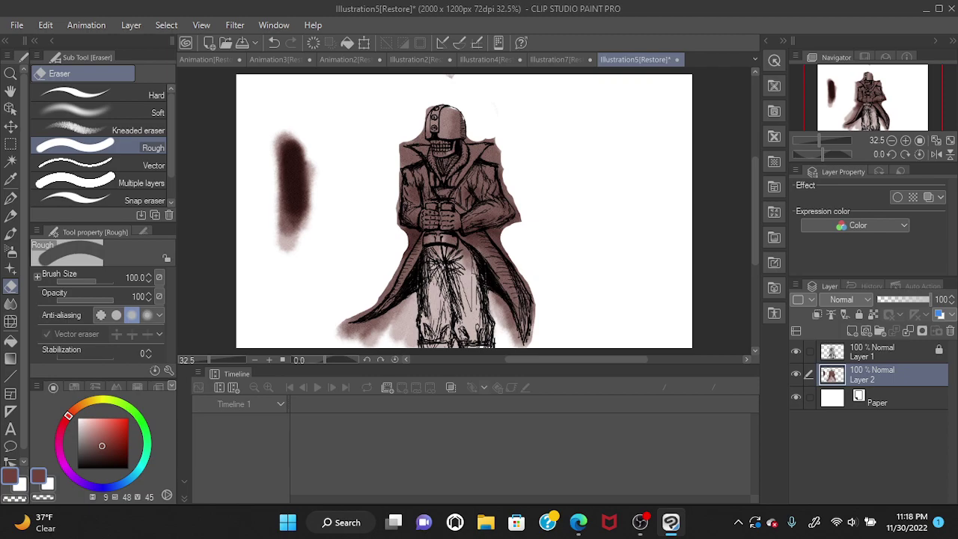
pyautogui.moveTo(378, 342)
pyautogui.mouseDown()
pyautogui.moveTo(404, 321)
pyautogui.moveTo(393, 334)
pyautogui.moveTo(398, 326)
pyautogui.moveTo(328, 343)
pyautogui.mouseUp()
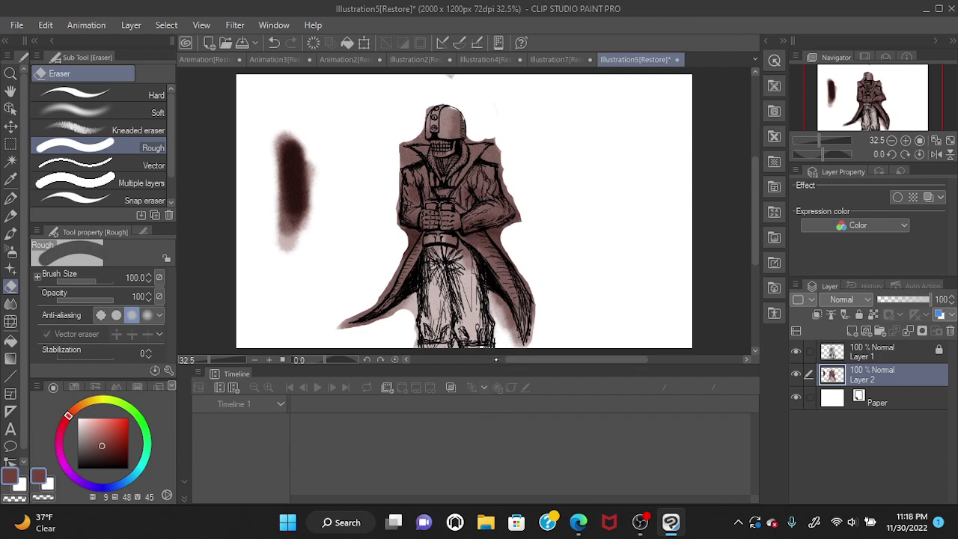
pyautogui.moveTo(479, 313)
pyautogui.mouseDown()
pyautogui.moveTo(469, 349)
pyautogui.moveTo(474, 307)
pyautogui.moveTo(494, 349)
pyautogui.mouseUp()
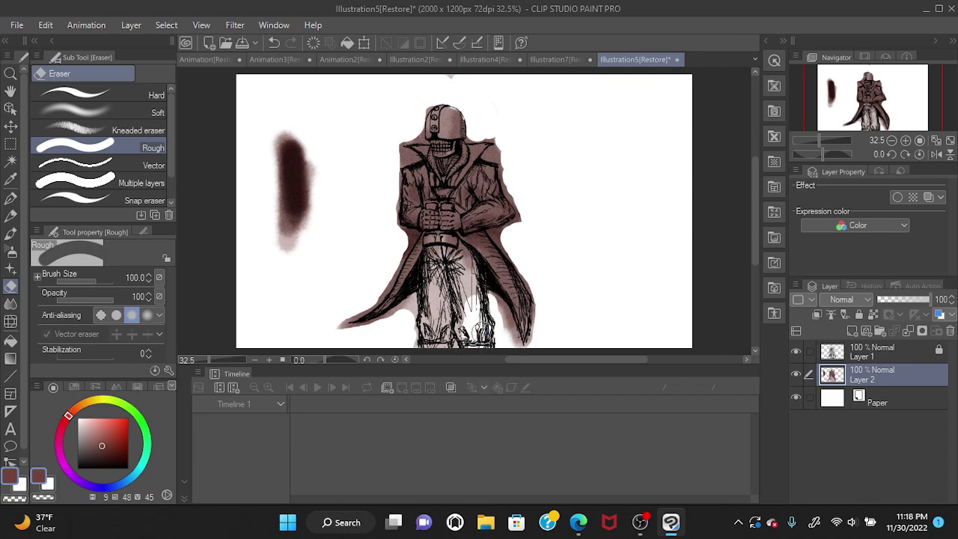
pyautogui.moveTo(482, 307)
pyautogui.mouseDown()
pyautogui.moveTo(503, 344)
pyautogui.moveTo(485, 301)
pyautogui.moveTo(476, 300)
pyautogui.moveTo(470, 347)
pyautogui.moveTo(470, 306)
pyautogui.moveTo(439, 346)
pyautogui.moveTo(454, 301)
pyautogui.moveTo(392, 325)
pyautogui.moveTo(455, 305)
pyautogui.moveTo(444, 287)
pyautogui.moveTo(465, 282)
pyautogui.moveTo(468, 293)
pyautogui.moveTo(456, 285)
pyautogui.moveTo(454, 266)
pyautogui.moveTo(454, 278)
pyautogui.moveTo(465, 274)
pyautogui.moveTo(454, 267)
pyautogui.moveTo(418, 352)
pyautogui.mouseUp()
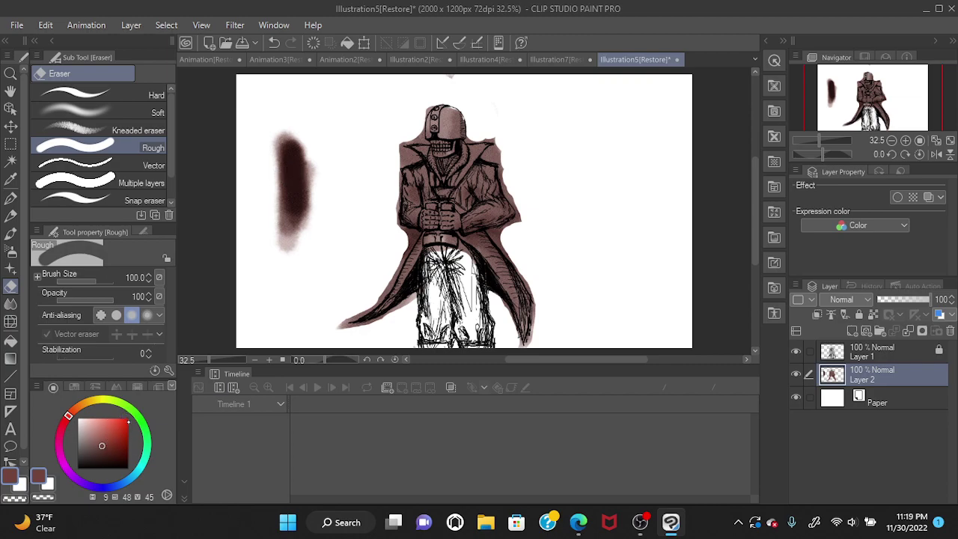
# - Set the drawing color to a green with hue 104, saturation 48 and value 45, and switch to the Soft bleed brush
pyautogui.click(135, 411)
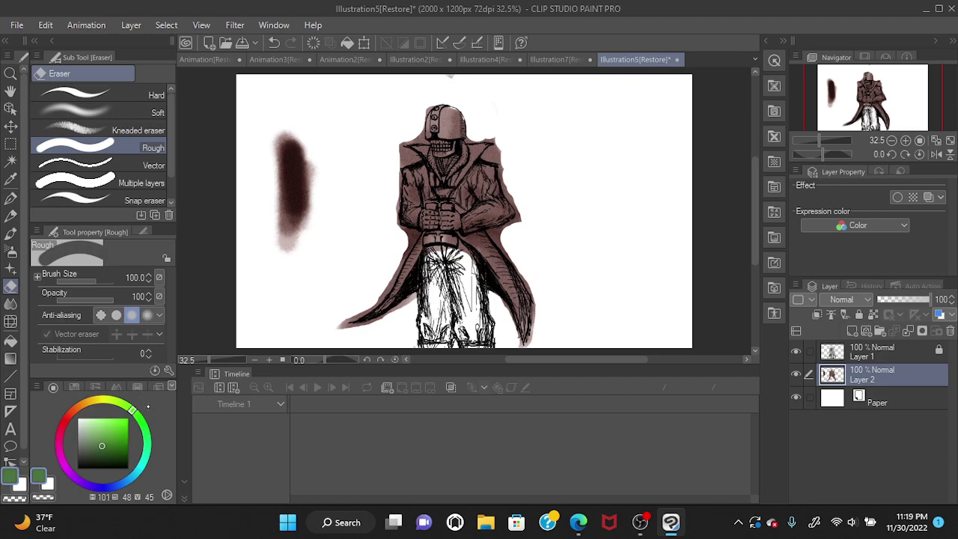
pyautogui.moveTo(130, 409); pyautogui.dragTo(137, 414)
pyautogui.click(10, 233)
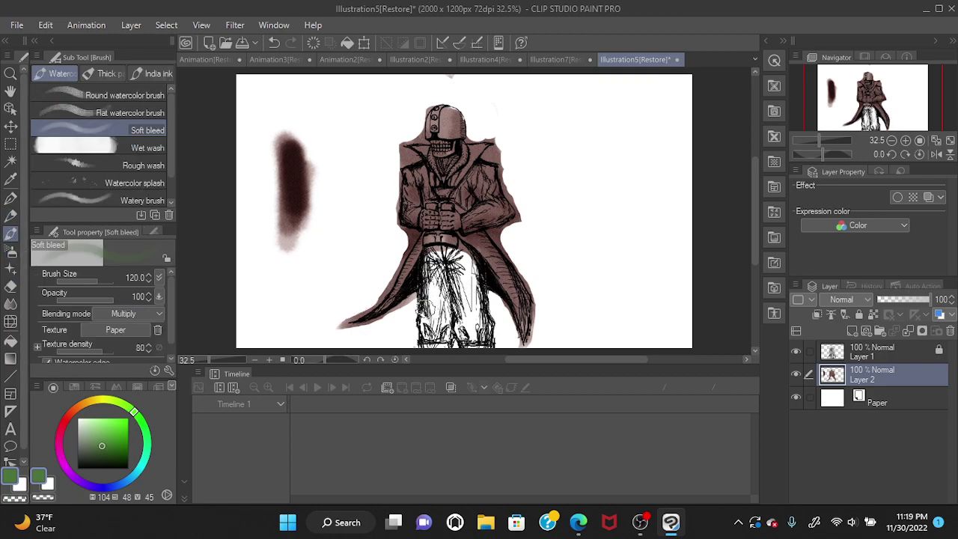
pyautogui.moveTo(460, 283)
pyautogui.mouseDown()
pyautogui.moveTo(461, 318)
pyautogui.moveTo(477, 341)
pyautogui.moveTo(472, 273)
pyautogui.mouseUp()
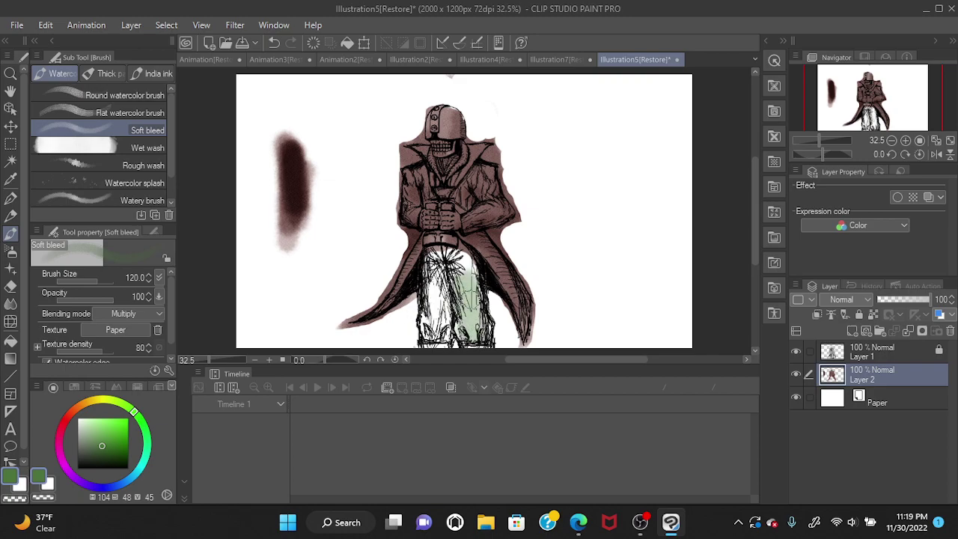
pyautogui.moveTo(477, 322)
pyautogui.mouseDown()
pyautogui.moveTo(490, 336)
pyautogui.moveTo(483, 326)
pyautogui.moveTo(462, 335)
pyautogui.moveTo(452, 303)
pyautogui.moveTo(427, 337)
pyautogui.moveTo(416, 314)
pyautogui.moveTo(430, 344)
pyautogui.moveTo(438, 270)
pyautogui.moveTo(438, 285)
pyautogui.moveTo(456, 276)
pyautogui.moveTo(469, 293)
pyautogui.moveTo(472, 268)
pyautogui.moveTo(463, 285)
pyautogui.mouseUp()
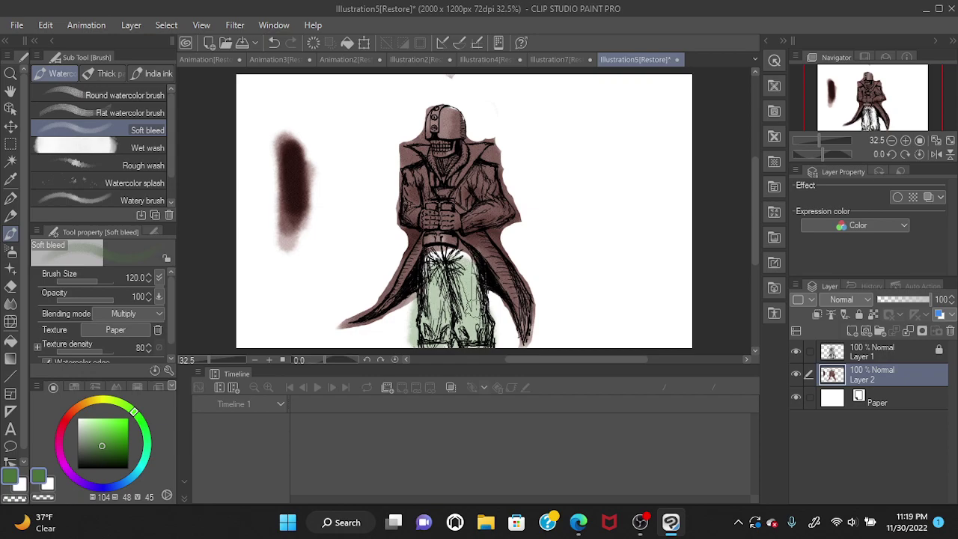
pyautogui.moveTo(450, 269); pyautogui.dragTo(468, 262)
pyautogui.moveTo(470, 251)
pyautogui.mouseDown()
pyautogui.moveTo(457, 274)
pyautogui.moveTo(450, 249)
pyautogui.moveTo(437, 274)
pyautogui.moveTo(426, 255)
pyautogui.moveTo(427, 286)
pyautogui.moveTo(447, 299)
pyautogui.moveTo(413, 353)
pyautogui.mouseUp()
pyautogui.moveTo(417, 314)
pyautogui.mouseDown()
pyautogui.moveTo(439, 346)
pyautogui.moveTo(450, 322)
pyautogui.moveTo(470, 350)
pyautogui.moveTo(485, 307)
pyautogui.moveTo(494, 346)
pyautogui.moveTo(497, 307)
pyautogui.moveTo(489, 347)
pyautogui.moveTo(458, 321)
pyautogui.moveTo(440, 332)
pyautogui.moveTo(410, 331)
pyautogui.moveTo(416, 343)
pyautogui.moveTo(424, 323)
pyautogui.moveTo(430, 348)
pyautogui.moveTo(440, 329)
pyautogui.moveTo(445, 350)
pyautogui.moveTo(444, 316)
pyautogui.moveTo(446, 343)
pyautogui.moveTo(445, 334)
pyautogui.mouseUp()
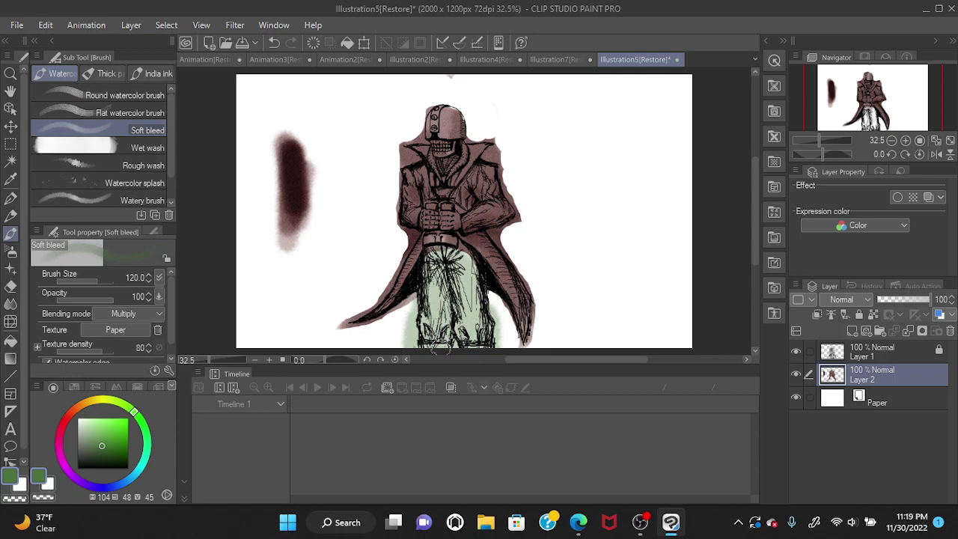
pyautogui.click(274, 43)
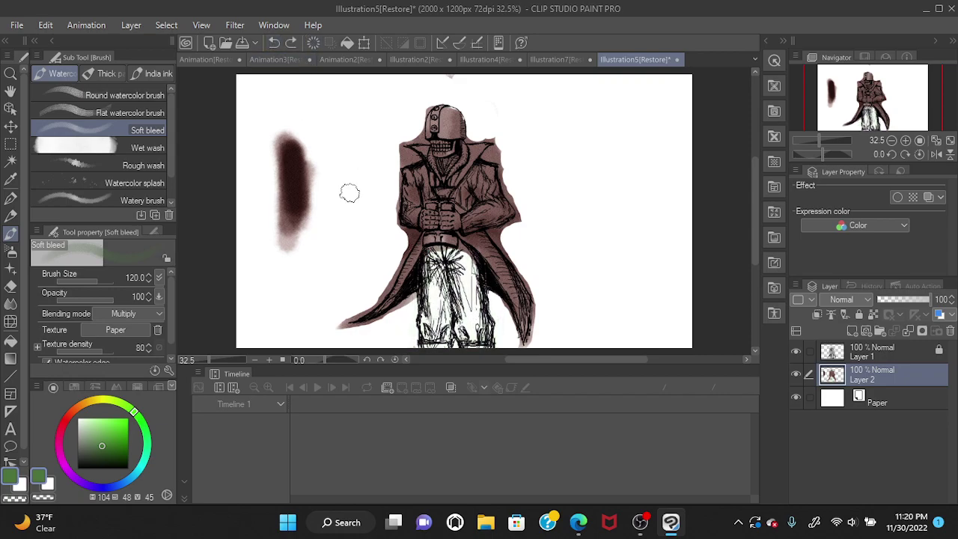
pyautogui.moveTo(427, 307)
pyautogui.mouseDown()
pyautogui.moveTo(423, 341)
pyautogui.moveTo(434, 263)
pyautogui.mouseUp()
pyautogui.moveTo(427, 315)
pyautogui.mouseDown()
pyautogui.moveTo(447, 286)
pyautogui.moveTo(445, 305)
pyautogui.moveTo(453, 288)
pyautogui.moveTo(455, 302)
pyautogui.mouseUp()
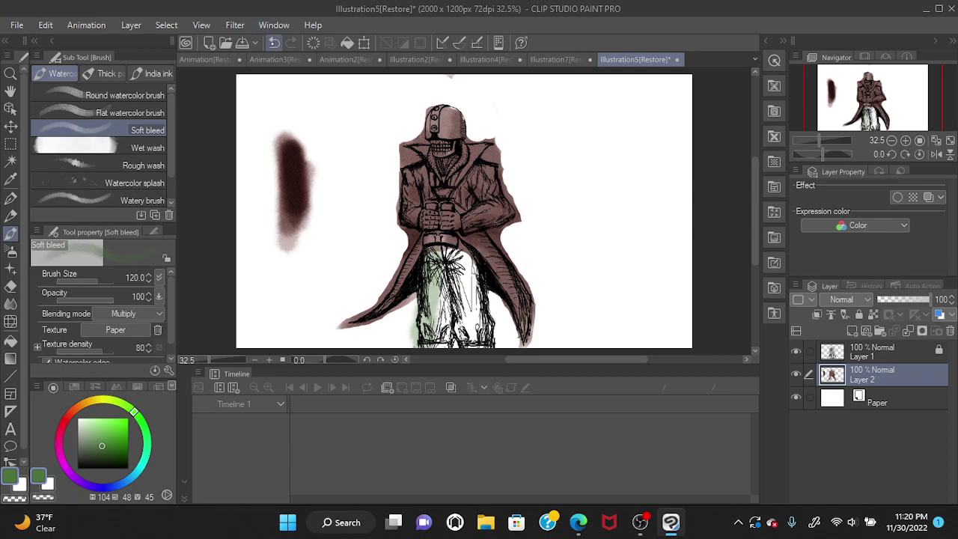
pyautogui.click(274, 43)
# - Paint a light green base over both trouser legs with Soft bleed strokes
pyautogui.moveTo(444, 348)
pyautogui.mouseDown()
pyautogui.moveTo(433, 309)
pyautogui.moveTo(445, 346)
pyautogui.moveTo(428, 329)
pyautogui.moveTo(417, 332)
pyautogui.moveTo(426, 288)
pyautogui.moveTo(428, 307)
pyautogui.mouseUp()
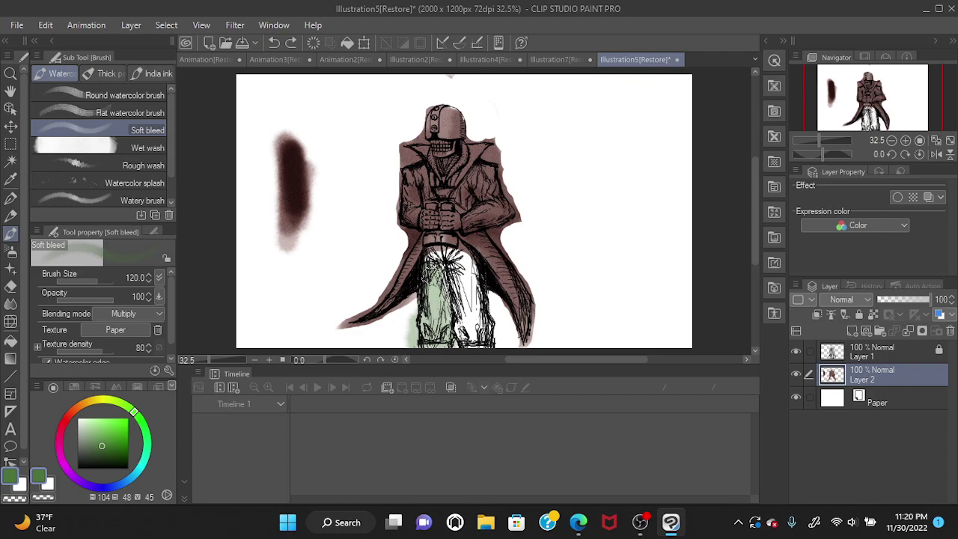
pyautogui.moveTo(432, 274); pyautogui.dragTo(438, 258)
pyautogui.moveTo(444, 276)
pyautogui.mouseDown()
pyautogui.moveTo(436, 316)
pyautogui.moveTo(452, 262)
pyautogui.moveTo(457, 285)
pyautogui.moveTo(450, 259)
pyautogui.moveTo(451, 309)
pyautogui.moveTo(448, 300)
pyautogui.moveTo(466, 337)
pyautogui.moveTo(471, 319)
pyautogui.moveTo(479, 329)
pyautogui.moveTo(466, 260)
pyautogui.moveTo(453, 255)
pyautogui.moveTo(491, 316)
pyautogui.moveTo(473, 266)
pyautogui.moveTo(459, 254)
pyautogui.moveTo(435, 335)
pyautogui.mouseUp()
pyautogui.moveTo(446, 269)
pyautogui.mouseDown()
pyautogui.moveTo(417, 261)
pyautogui.moveTo(423, 292)
pyautogui.mouseUp()
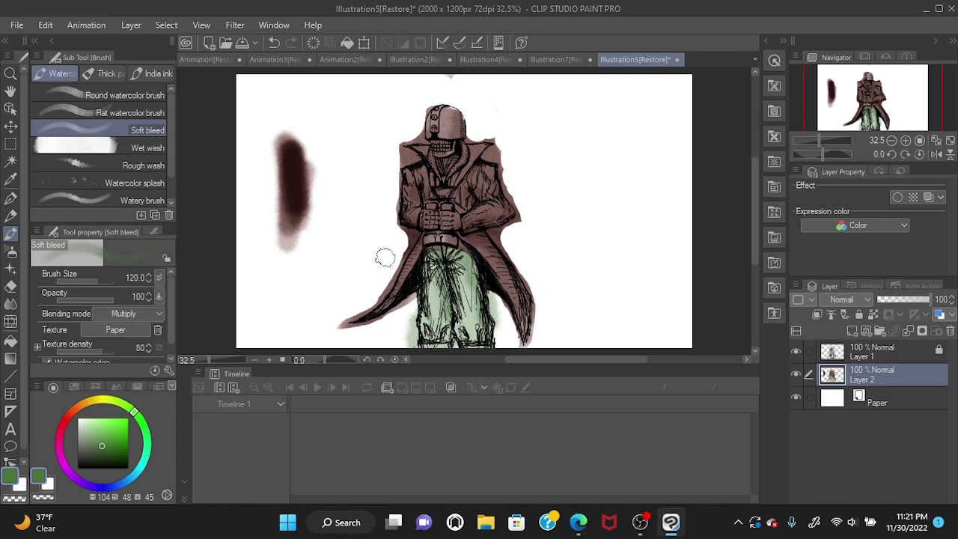
# - Deepen the green shading on both trouser legs with further Soft bleed strokes, undoing unwanted ones
pyautogui.moveTo(457, 258)
pyautogui.mouseDown()
pyautogui.moveTo(468, 262)
pyautogui.moveTo(473, 287)
pyautogui.mouseUp()
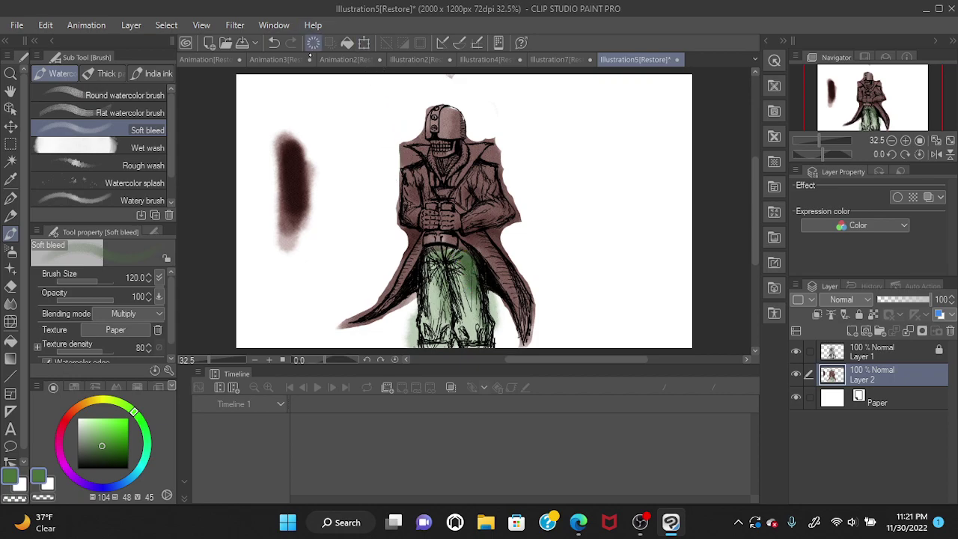
pyautogui.moveTo(479, 314)
pyautogui.mouseDown()
pyautogui.moveTo(446, 267)
pyautogui.moveTo(462, 292)
pyautogui.mouseUp()
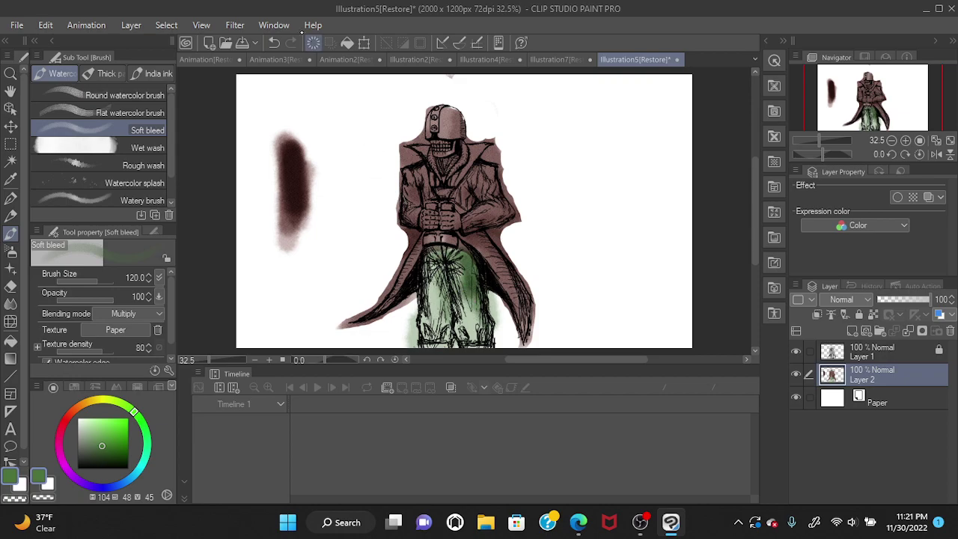
pyautogui.click(274, 42)
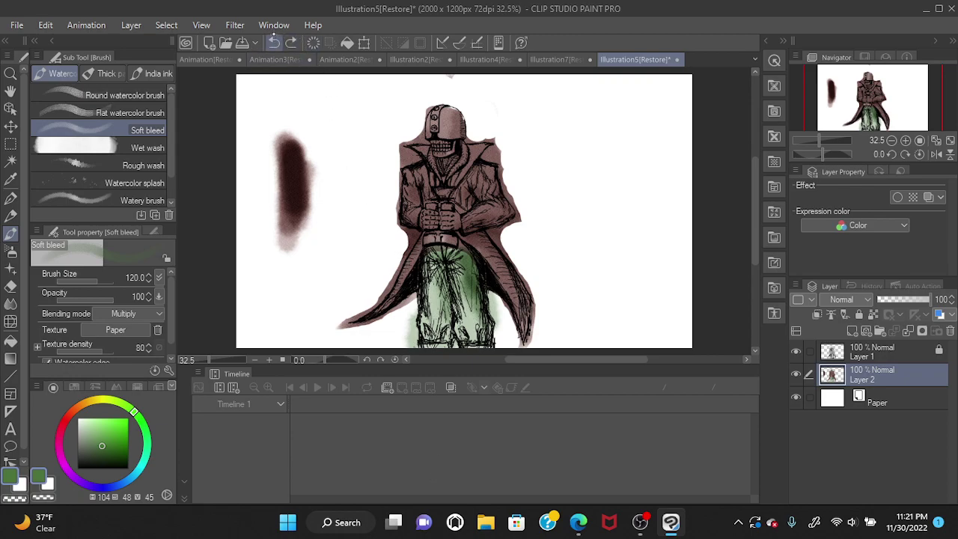
pyautogui.click(274, 43)
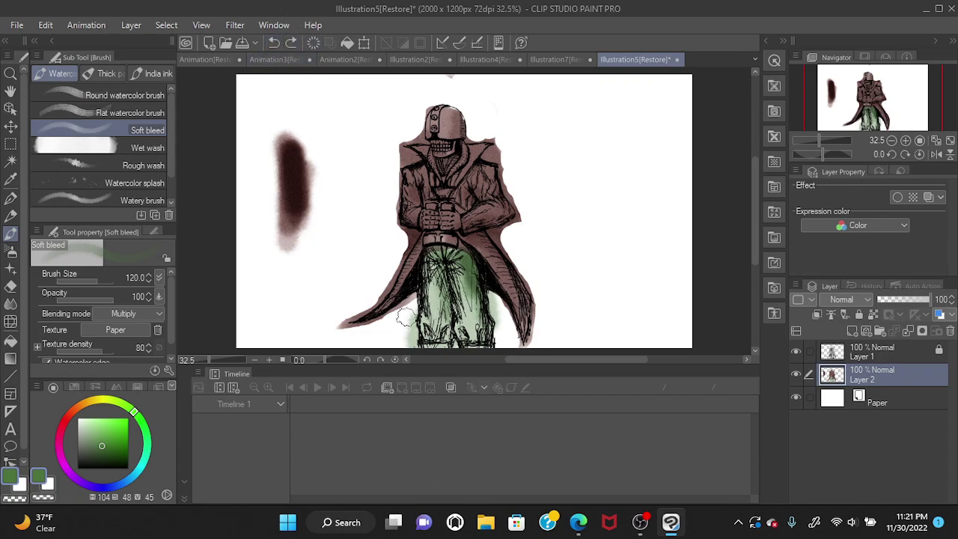
pyautogui.moveTo(456, 286); pyautogui.dragTo(481, 310)
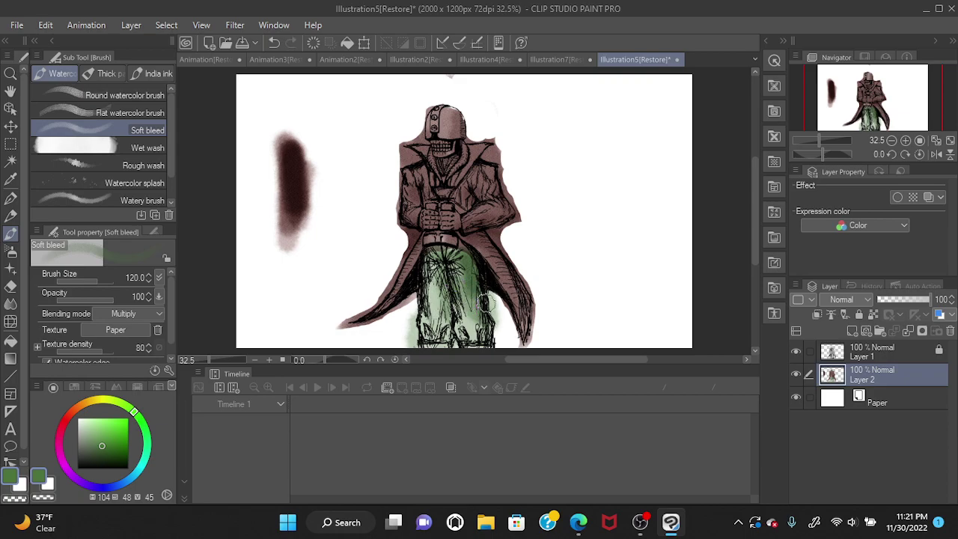
pyautogui.moveTo(410, 297)
pyautogui.mouseDown()
pyautogui.moveTo(436, 292)
pyautogui.moveTo(423, 258)
pyautogui.mouseUp()
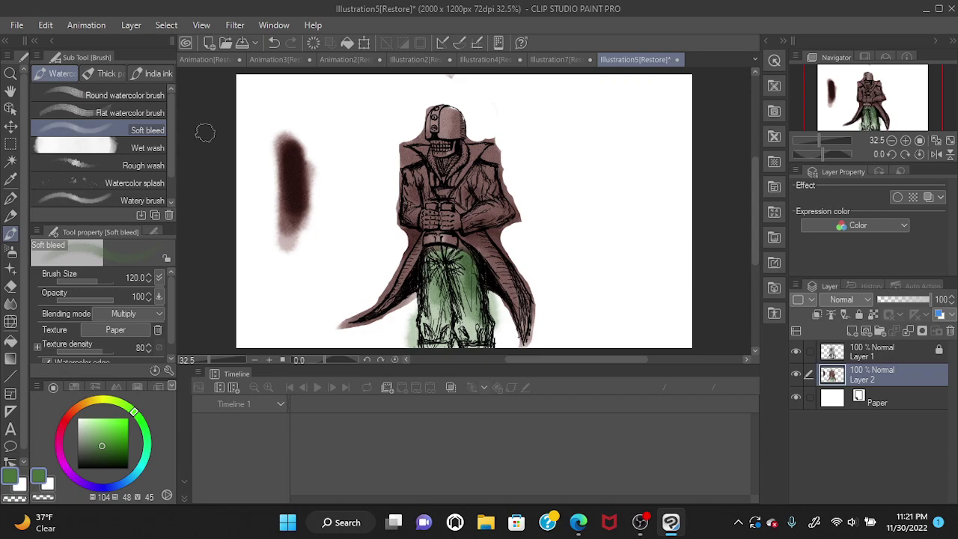
pyautogui.moveTo(442, 270)
pyautogui.mouseDown()
pyautogui.moveTo(447, 262)
pyautogui.moveTo(433, 257)
pyautogui.mouseUp()
pyautogui.hotkey('ctrl', 'z')
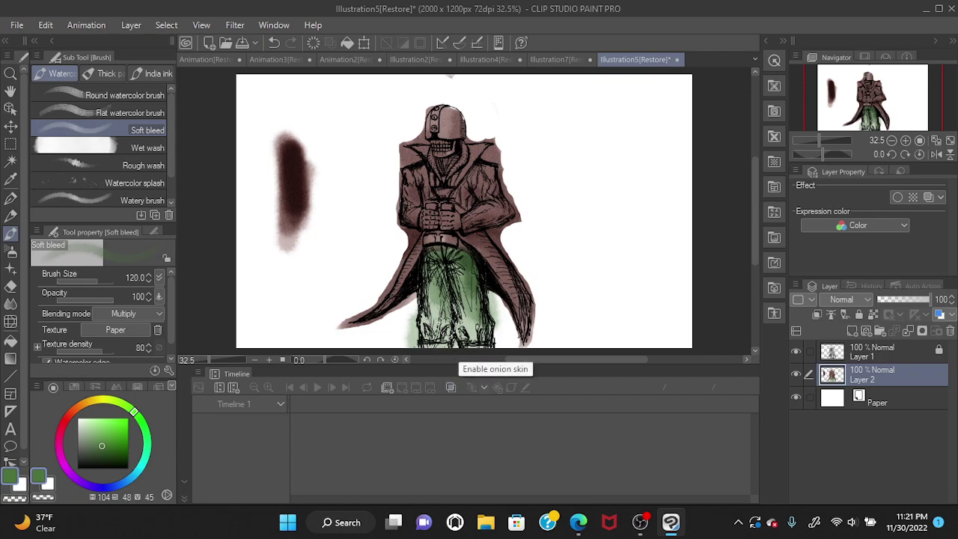
pyautogui.moveTo(429, 308)
pyautogui.mouseDown()
pyautogui.moveTo(504, 324)
pyautogui.moveTo(469, 339)
pyautogui.moveTo(449, 329)
pyautogui.moveTo(424, 337)
pyautogui.moveTo(431, 334)
pyautogui.moveTo(419, 308)
pyautogui.mouseUp()
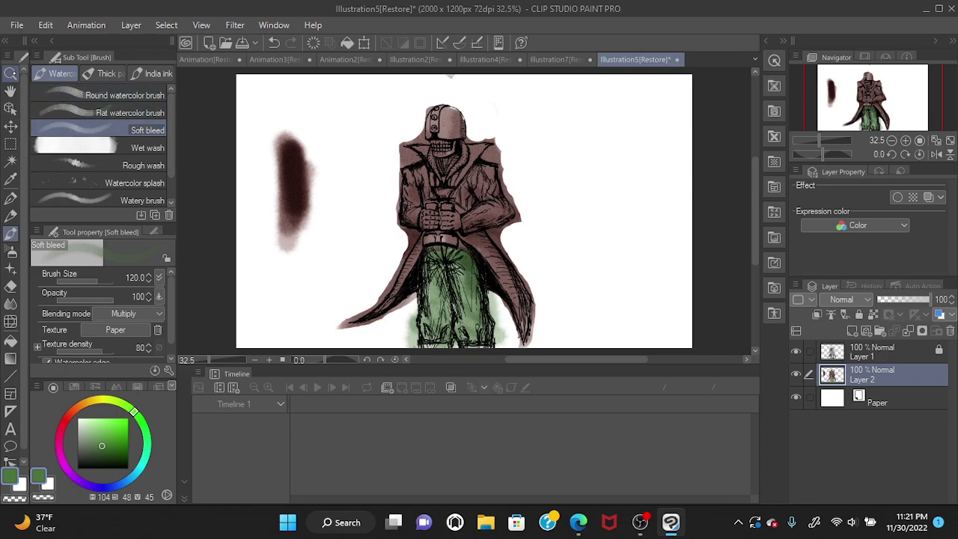
pyautogui.click(10, 73)
pyautogui.click(454, 327)
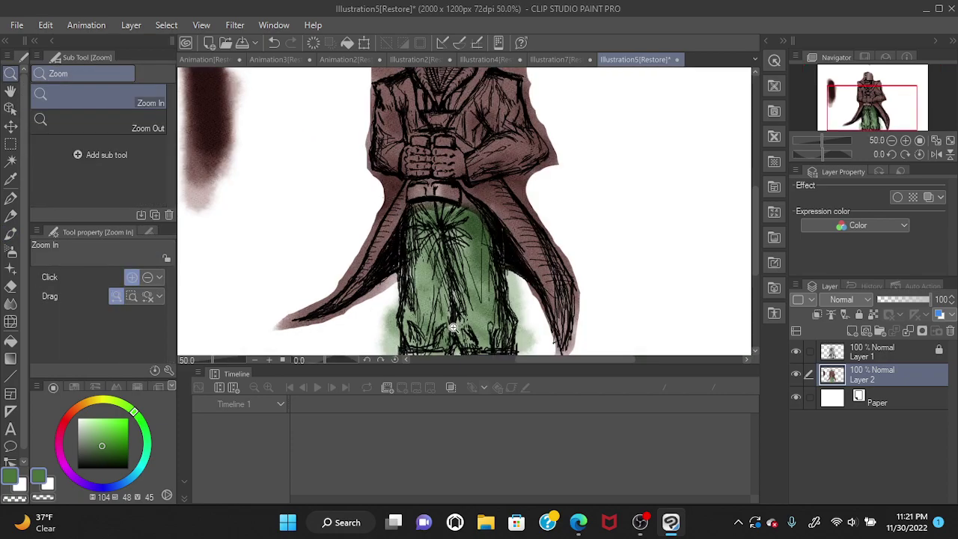
pyautogui.click(454, 327)
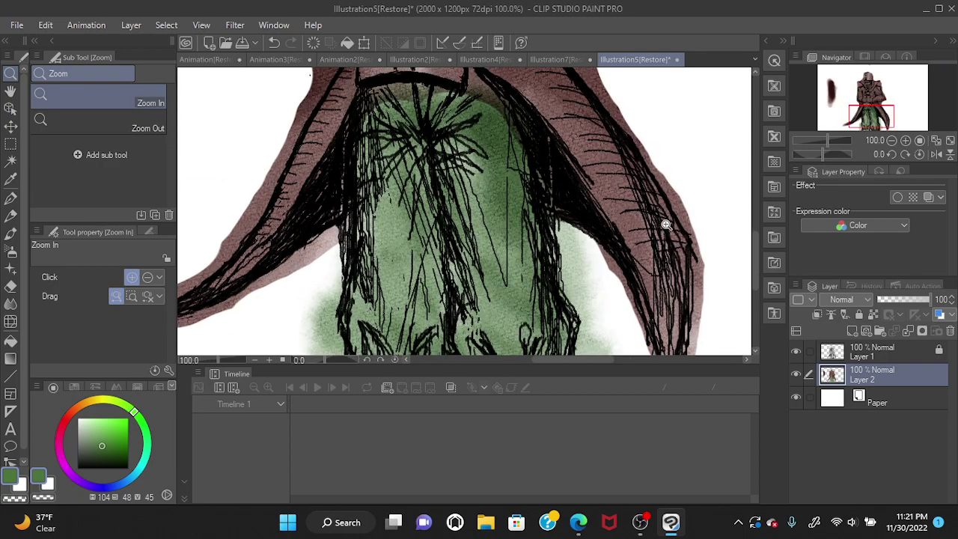
pyautogui.scroll(-5, 369, 252)
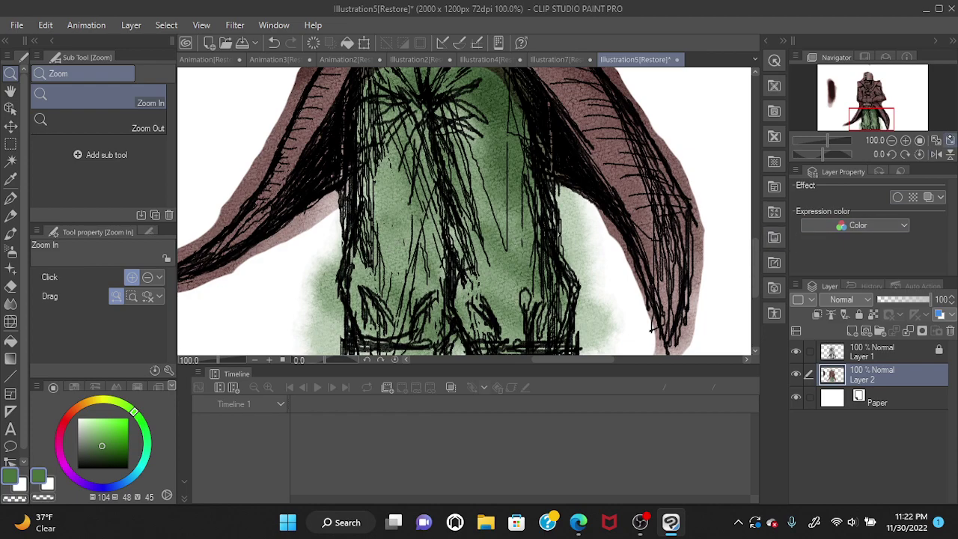
pyautogui.hotkey('ctrl', '0')
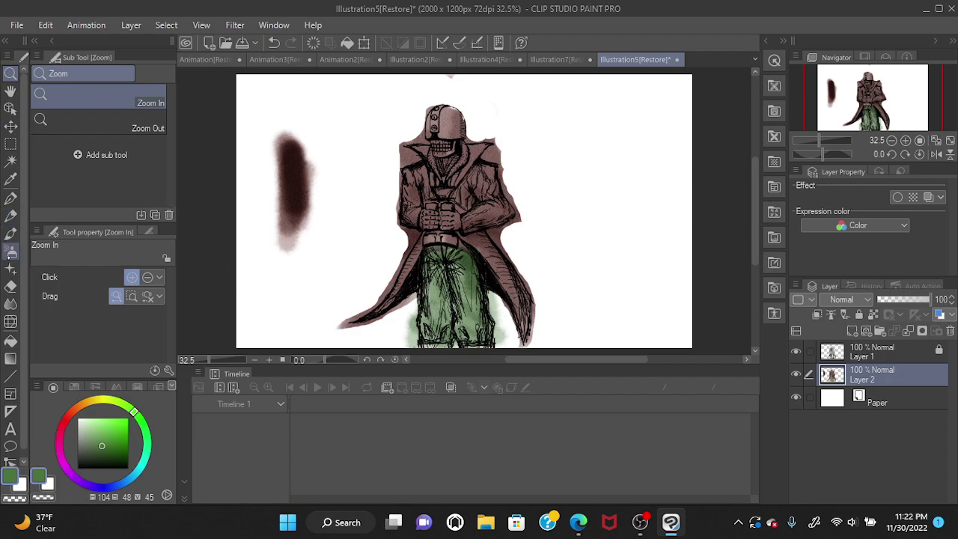
# - Erase thin streaks of color beneath the collar points and along the coat's edges with the Vector eraser, undoing a stray stroke
pyautogui.click(11, 286)
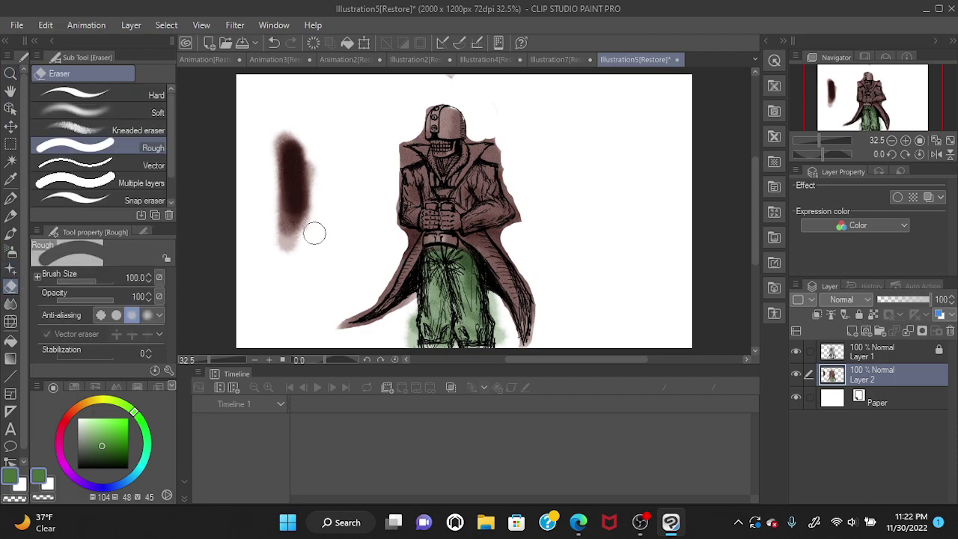
pyautogui.click(94, 163)
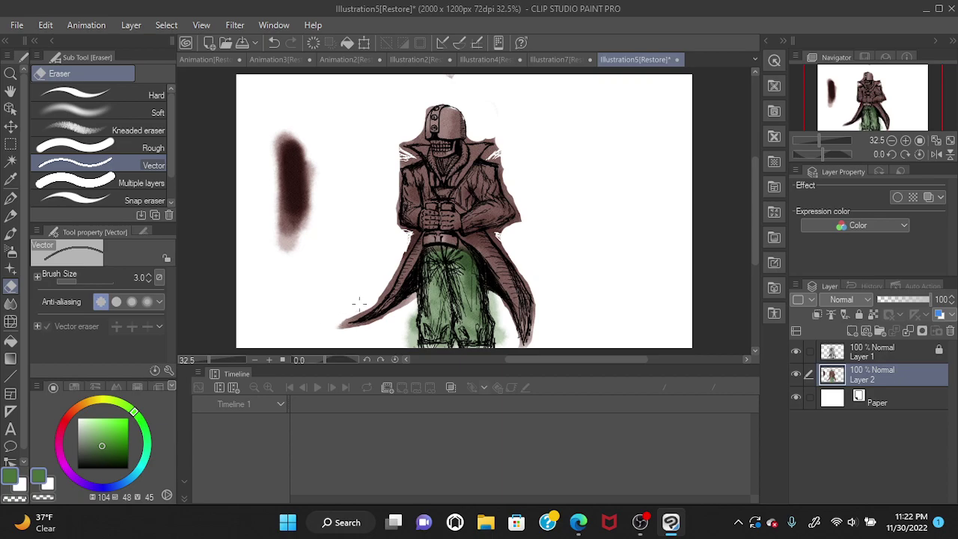
pyautogui.hotkey('ctrl', 'z')
# - Set the drawing color to a gray with saturation 0 and value 60, and switch to the Soft bleed brush
pyautogui.click(84, 436)
pyautogui.moveTo(83, 428); pyautogui.dragTo(63, 438)
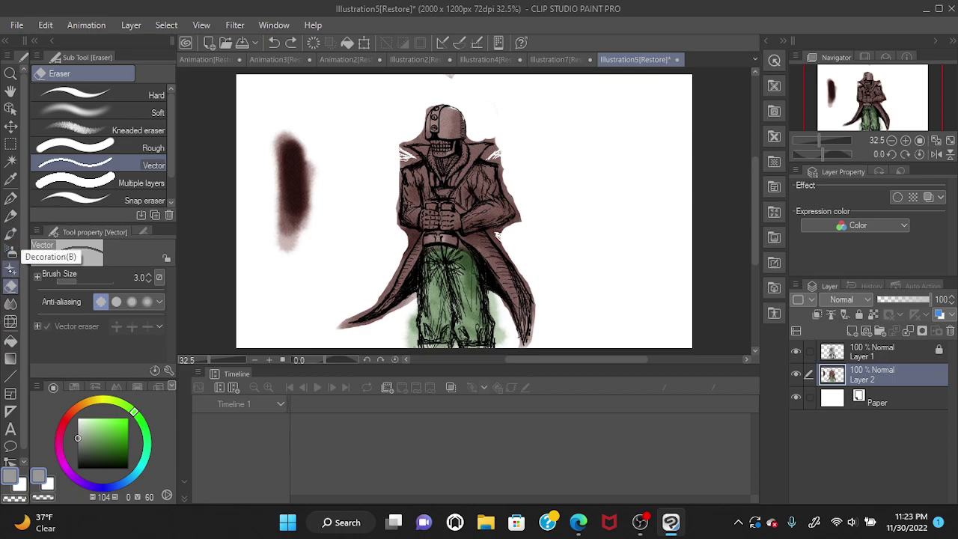
pyautogui.click(11, 216)
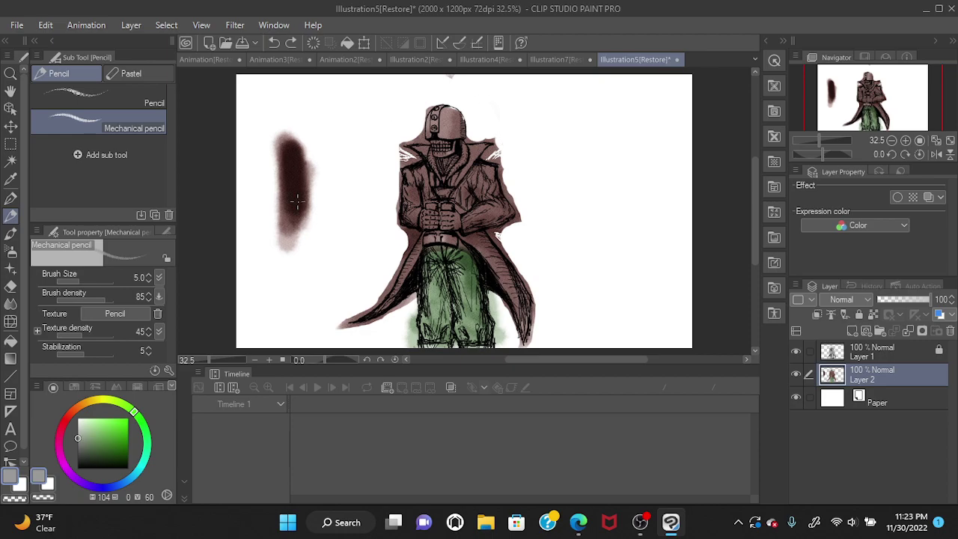
pyautogui.click(11, 233)
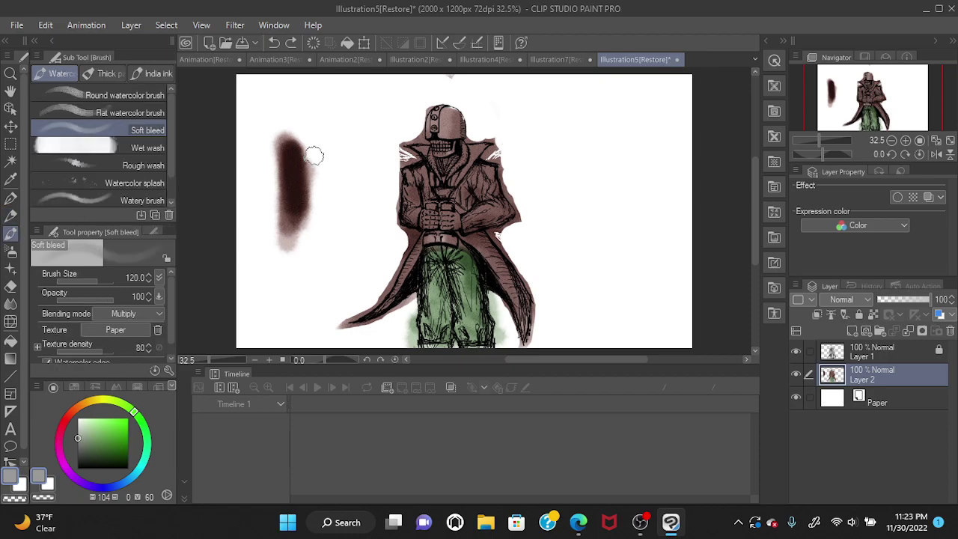
# - Test gray Soft bleed swatches on the blank canvas beside the figure, undoing each one
pyautogui.moveTo(604, 154)
pyautogui.mouseDown()
pyautogui.moveTo(604, 180)
pyautogui.moveTo(598, 140)
pyautogui.moveTo(596, 211)
pyautogui.moveTo(583, 138)
pyautogui.moveTo(582, 223)
pyautogui.moveTo(578, 137)
pyautogui.moveTo(566, 110)
pyautogui.moveTo(576, 196)
pyautogui.moveTo(566, 202)
pyautogui.moveTo(550, 132)
pyautogui.moveTo(565, 230)
pyautogui.moveTo(578, 121)
pyautogui.moveTo(602, 226)
pyautogui.moveTo(598, 159)
pyautogui.moveTo(549, 130)
pyautogui.mouseUp()
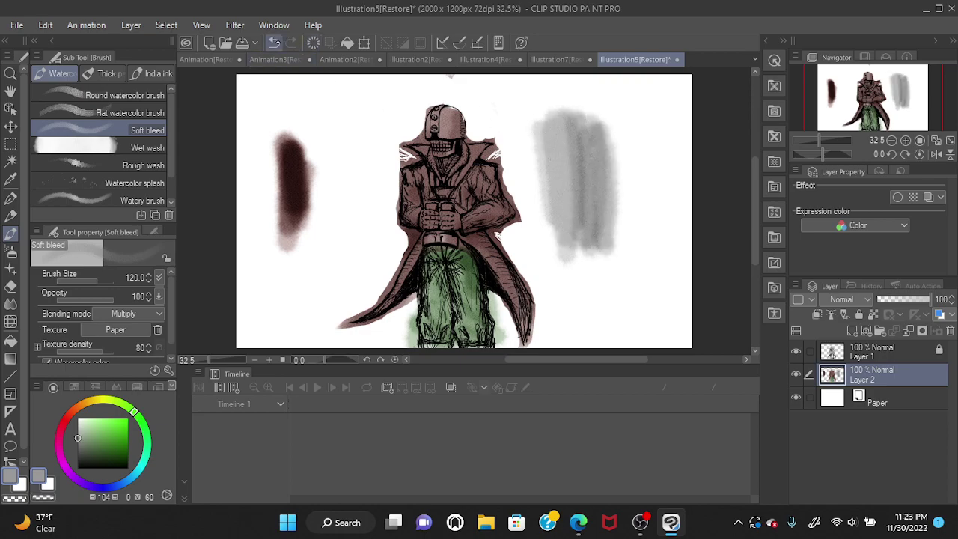
pyautogui.click(274, 42)
pyautogui.click(274, 43)
pyautogui.click(274, 43)
pyautogui.click(274, 42)
pyautogui.click(274, 42)
pyautogui.moveTo(574, 164)
pyautogui.mouseDown()
pyautogui.moveTo(564, 145)
pyautogui.moveTo(561, 188)
pyautogui.moveTo(566, 129)
pyautogui.moveTo(574, 193)
pyautogui.moveTo(589, 131)
pyautogui.moveTo(584, 202)
pyautogui.moveTo(580, 158)
pyautogui.moveTo(586, 133)
pyautogui.moveTo(592, 201)
pyautogui.moveTo(597, 134)
pyautogui.moveTo(599, 221)
pyautogui.mouseUp()
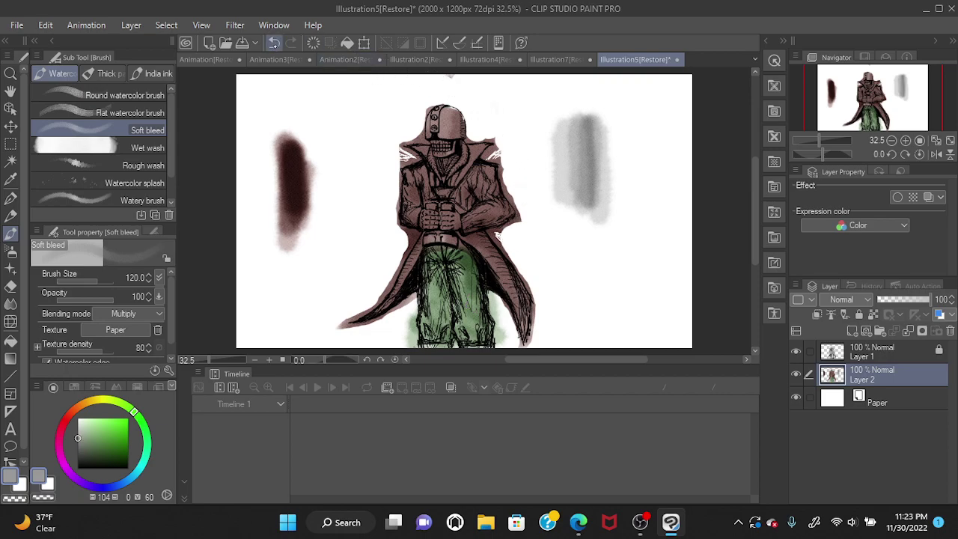
pyautogui.click(274, 43)
pyautogui.click(274, 43)
pyautogui.click(274, 42)
pyautogui.click(274, 43)
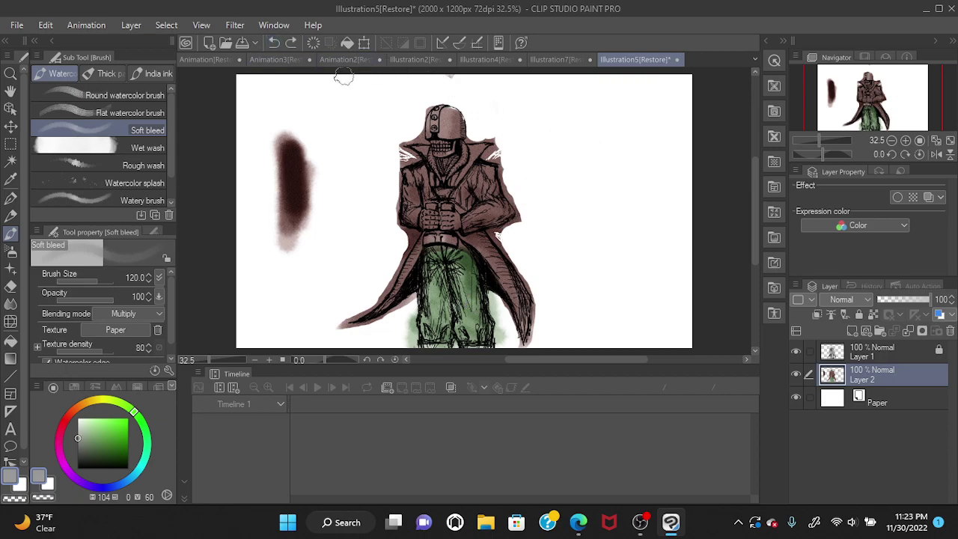
pyautogui.moveTo(576, 152)
pyautogui.mouseDown()
pyautogui.moveTo(568, 168)
pyautogui.moveTo(569, 156)
pyautogui.moveTo(579, 159)
pyautogui.moveTo(580, 182)
pyautogui.moveTo(561, 149)
pyautogui.mouseUp()
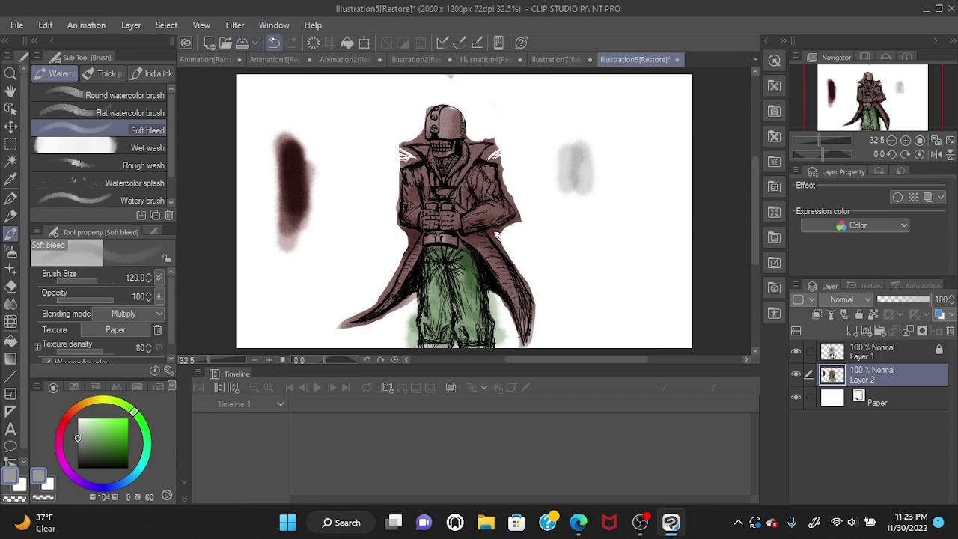
pyautogui.click(274, 42)
pyautogui.click(274, 43)
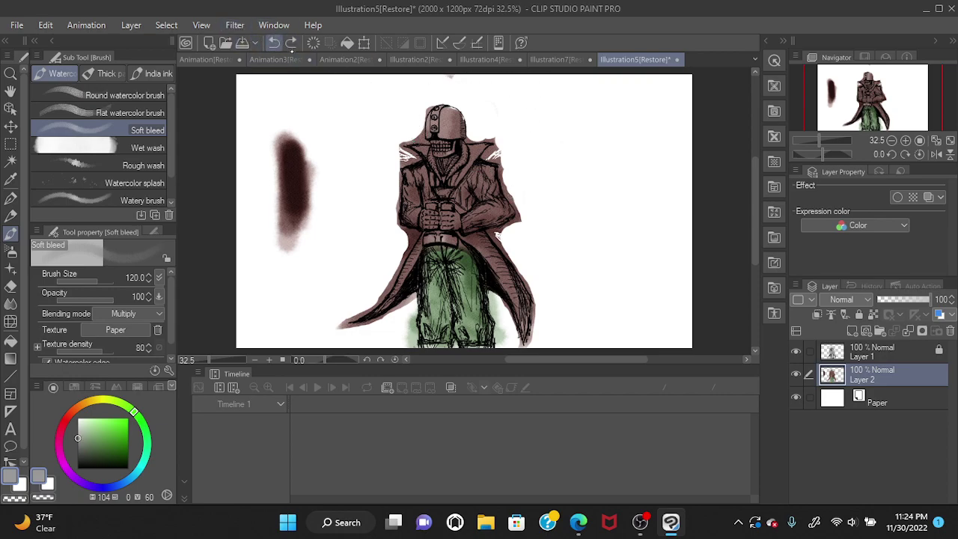
pyautogui.moveTo(580, 152)
pyautogui.mouseDown()
pyautogui.moveTo(587, 183)
pyautogui.moveTo(573, 165)
pyautogui.moveTo(595, 175)
pyautogui.moveTo(583, 179)
pyautogui.moveTo(598, 158)
pyautogui.moveTo(587, 184)
pyautogui.moveTo(581, 166)
pyautogui.moveTo(598, 167)
pyautogui.moveTo(597, 177)
pyautogui.moveTo(596, 156)
pyautogui.moveTo(596, 160)
pyautogui.mouseUp()
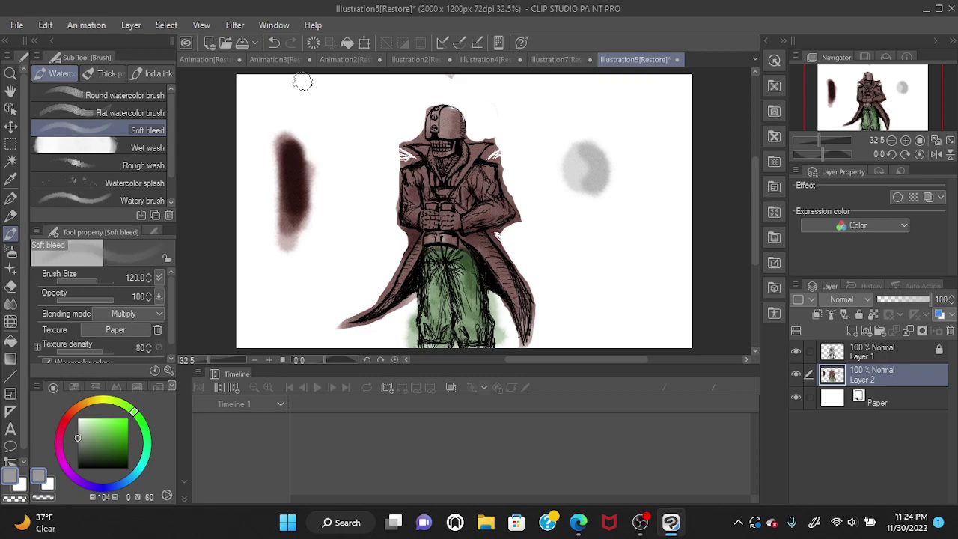
pyautogui.click(274, 42)
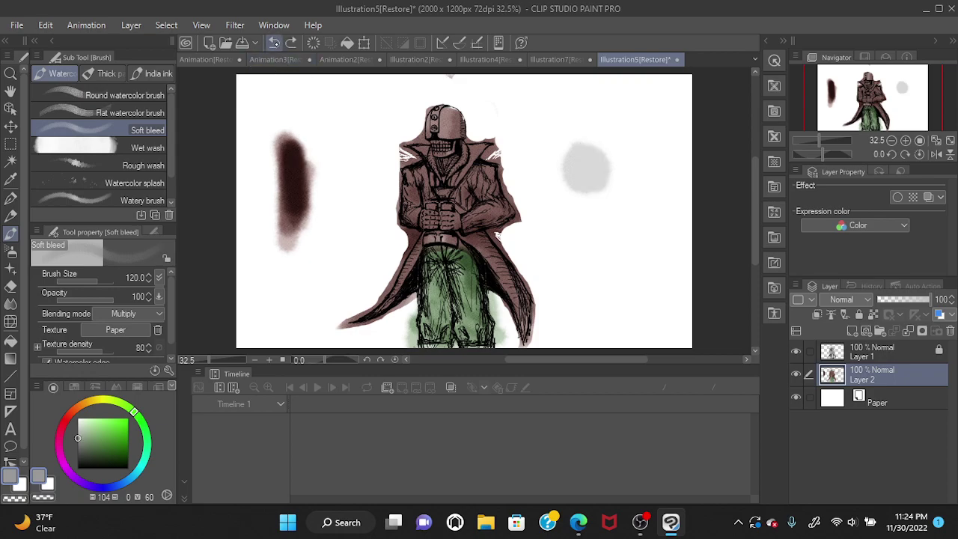
pyautogui.click(274, 43)
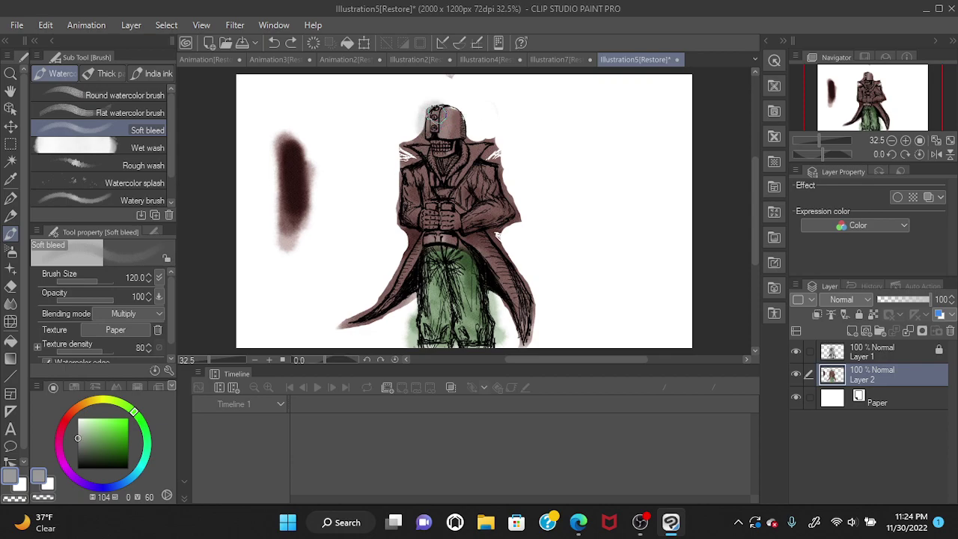
# - Test a gray Soft bleed stroke over the helmet, and erase the brown and gray color there with the Rough eraser
pyautogui.moveTo(448, 129)
pyautogui.mouseDown()
pyautogui.moveTo(466, 111)
pyautogui.moveTo(471, 128)
pyautogui.moveTo(470, 95)
pyautogui.moveTo(457, 119)
pyautogui.mouseUp()
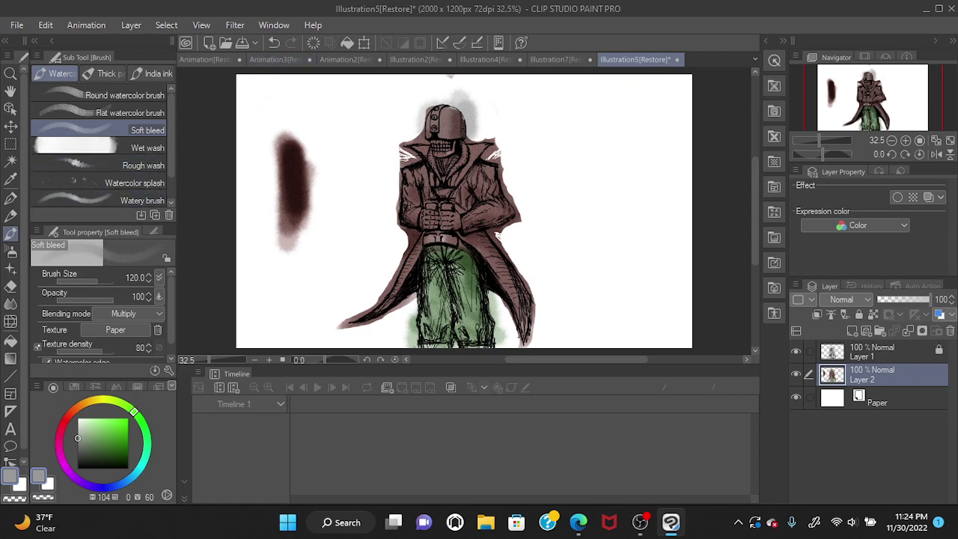
pyautogui.click(11, 285)
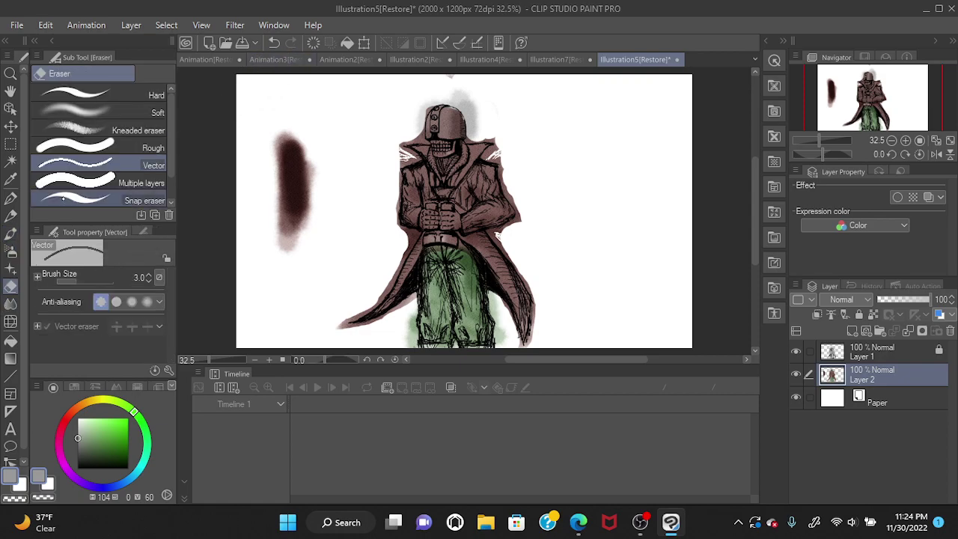
pyautogui.click(75, 147)
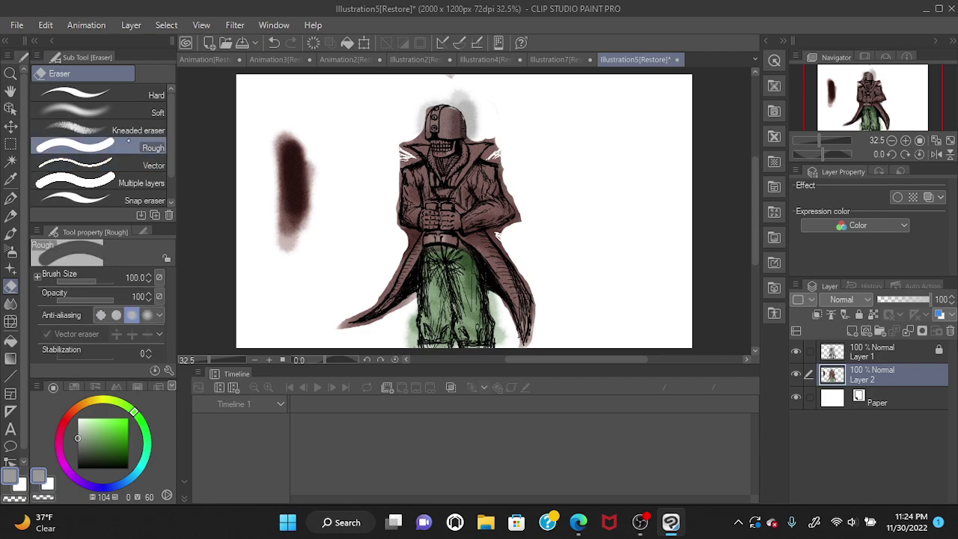
pyautogui.moveTo(447, 78)
pyautogui.mouseDown()
pyautogui.moveTo(450, 122)
pyautogui.moveTo(463, 82)
pyautogui.moveTo(468, 112)
pyautogui.moveTo(461, 75)
pyautogui.moveTo(471, 118)
pyautogui.moveTo(466, 104)
pyautogui.moveTo(446, 122)
pyautogui.mouseUp()
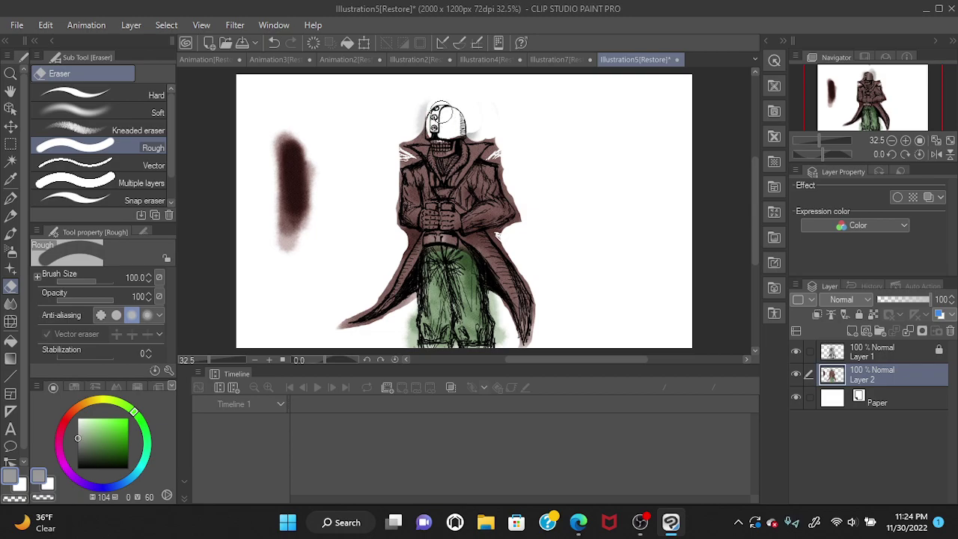
pyautogui.moveTo(448, 120); pyautogui.dragTo(447, 131)
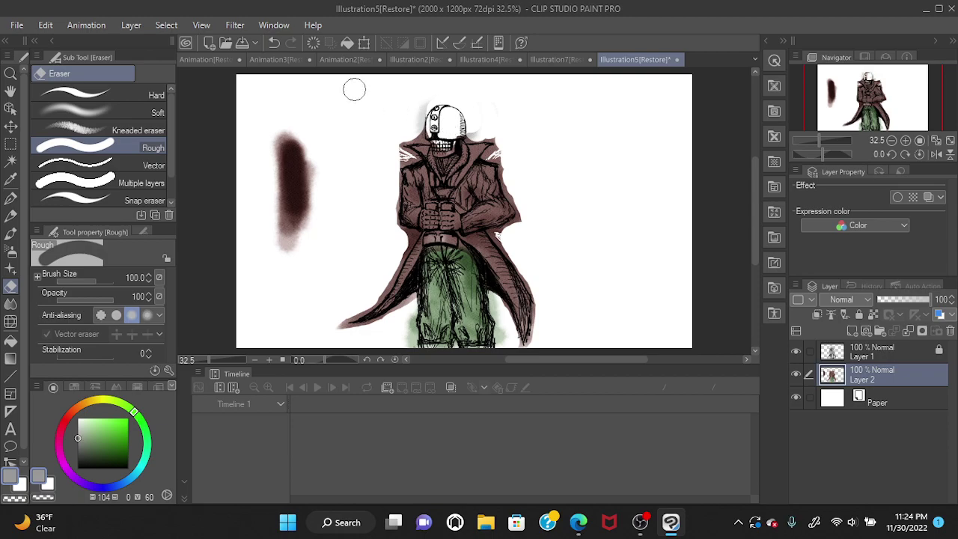
pyautogui.moveTo(427, 115); pyautogui.dragTo(436, 120)
# - Erase the brown color from the skull's jaw and teeth and the gray residue around the helmet with the Rough eraser
pyautogui.press('space')
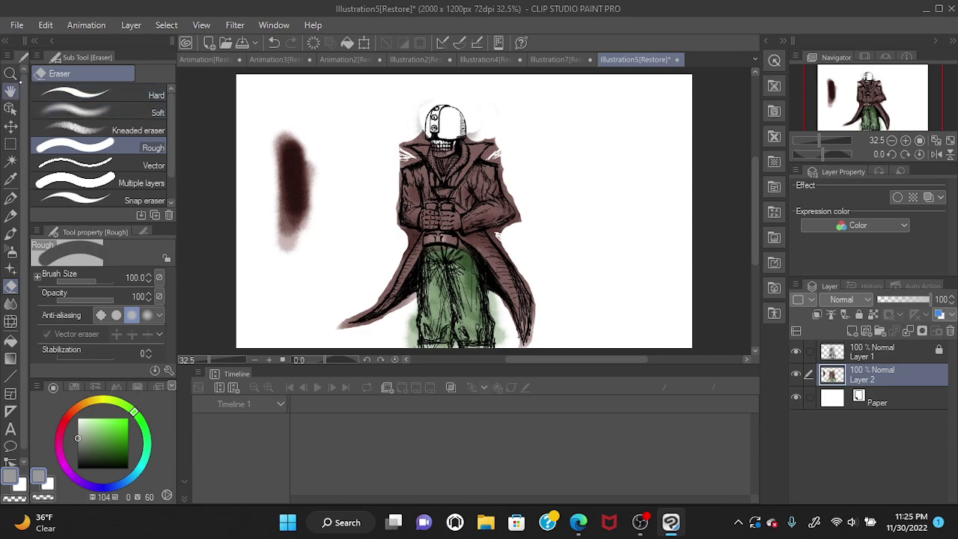
pyautogui.click(10, 73)
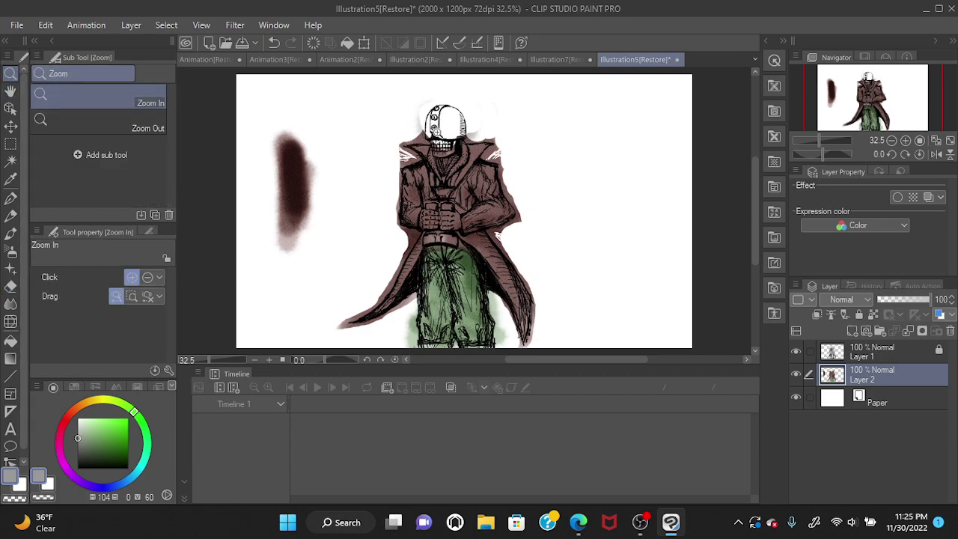
pyautogui.moveTo(434, 134); pyautogui.dragTo(441, 135)
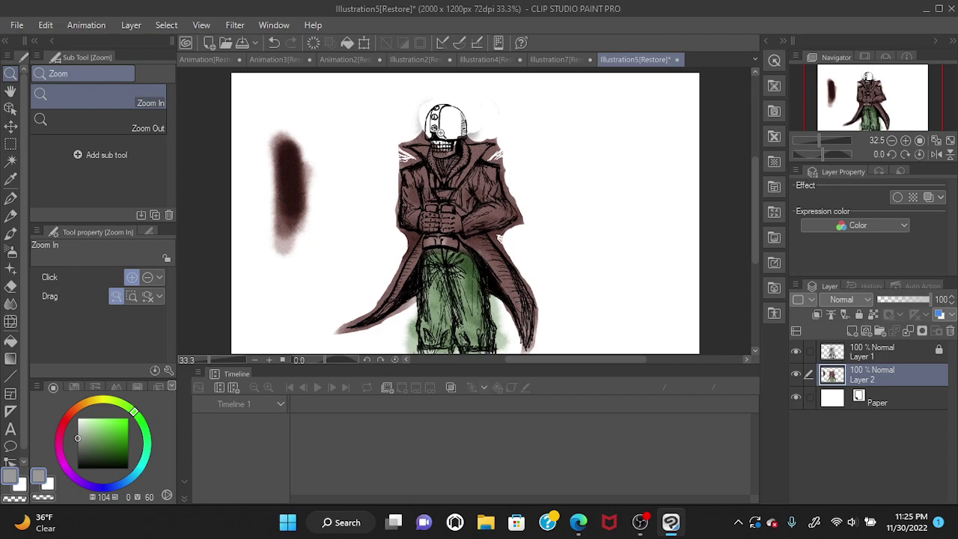
pyautogui.click(436, 129)
pyautogui.click(431, 124)
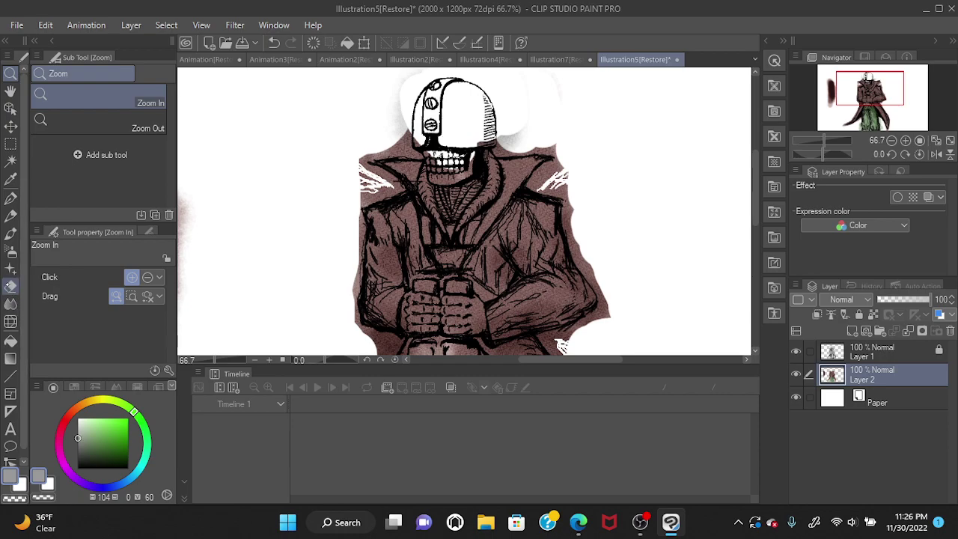
pyautogui.click(11, 285)
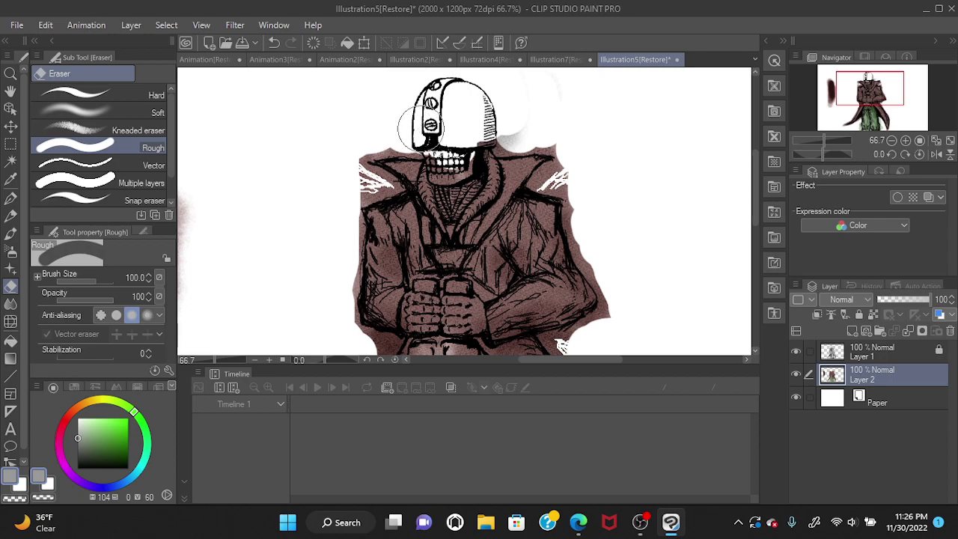
pyautogui.moveTo(447, 128); pyautogui.dragTo(452, 157)
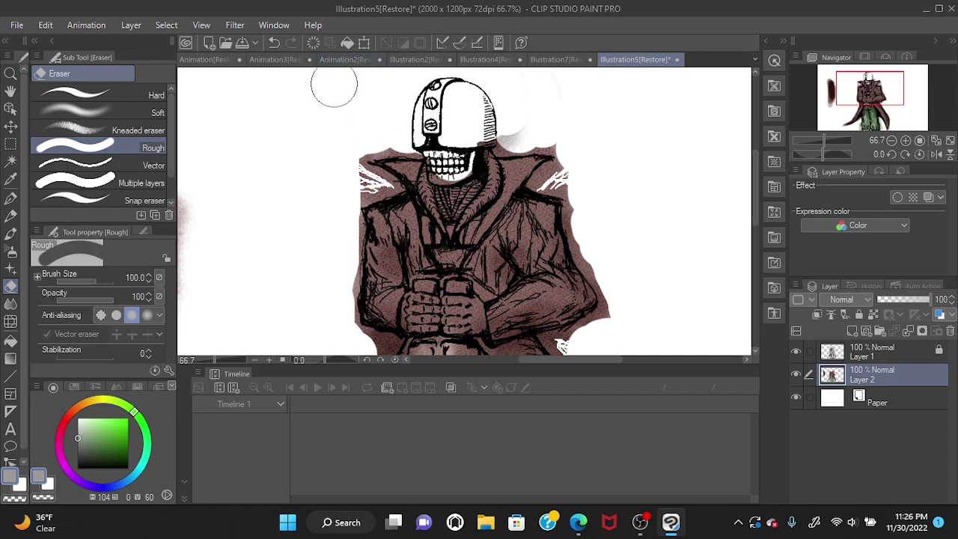
pyautogui.moveTo(469, 120)
pyautogui.mouseDown()
pyautogui.moveTo(501, 130)
pyautogui.moveTo(495, 119)
pyautogui.moveTo(441, 107)
pyautogui.mouseUp()
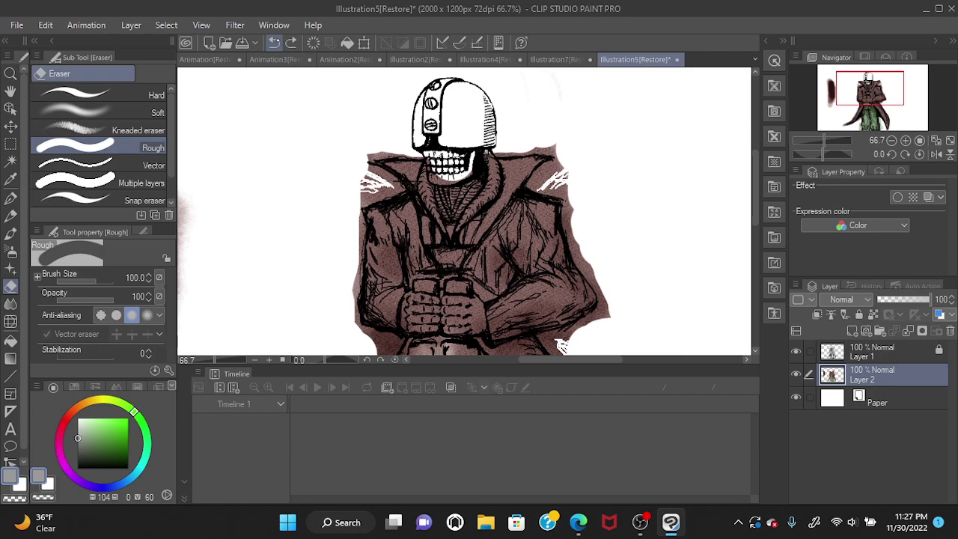
# - Undo the stray Rough eraser stroke at the coat collar's edge, and try another pass beside the helmet, undoing it too
pyautogui.click(274, 42)
pyautogui.click(291, 43)
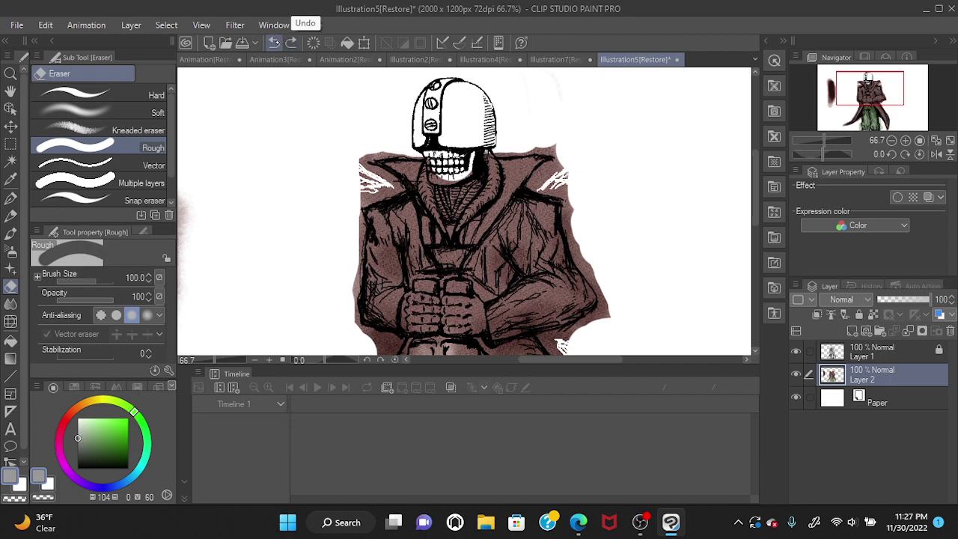
pyautogui.click(274, 43)
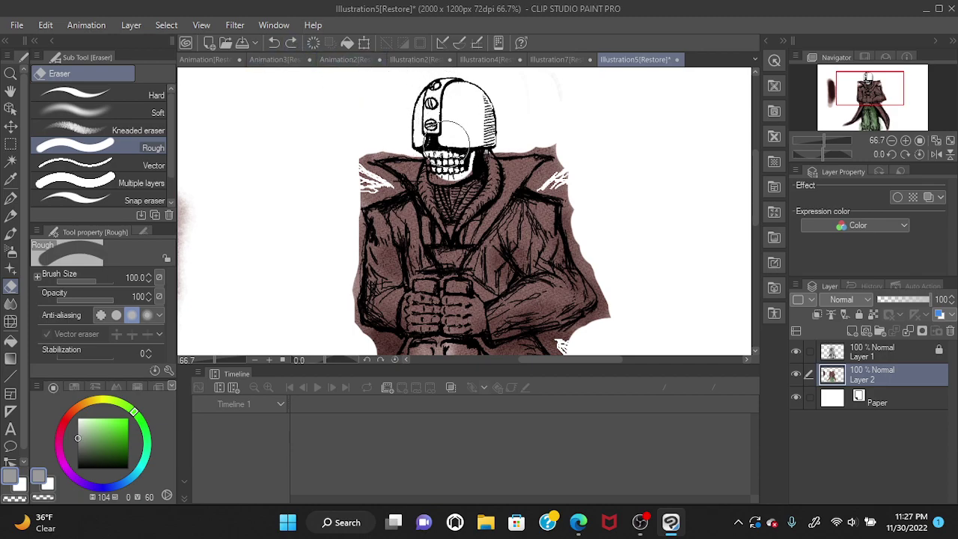
pyautogui.moveTo(452, 131); pyautogui.dragTo(459, 112)
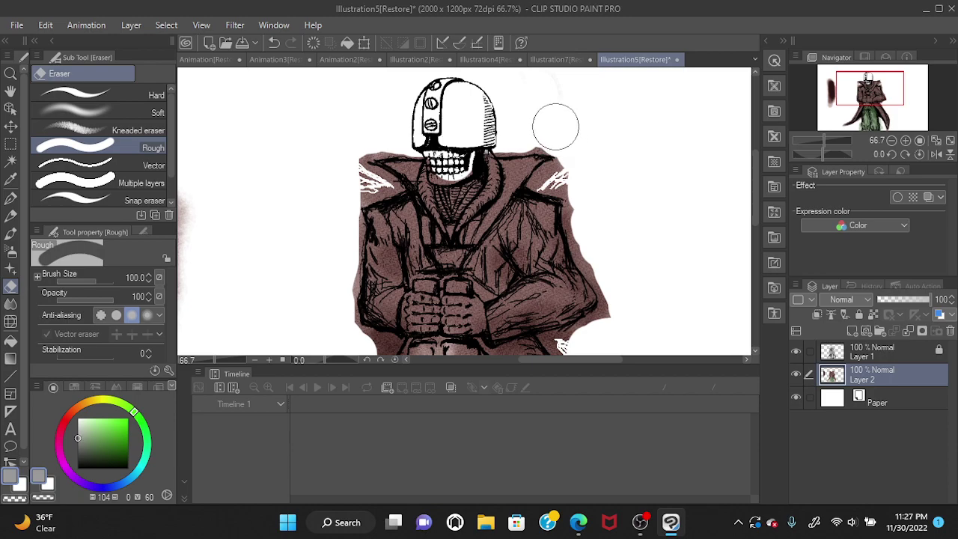
pyautogui.click(274, 42)
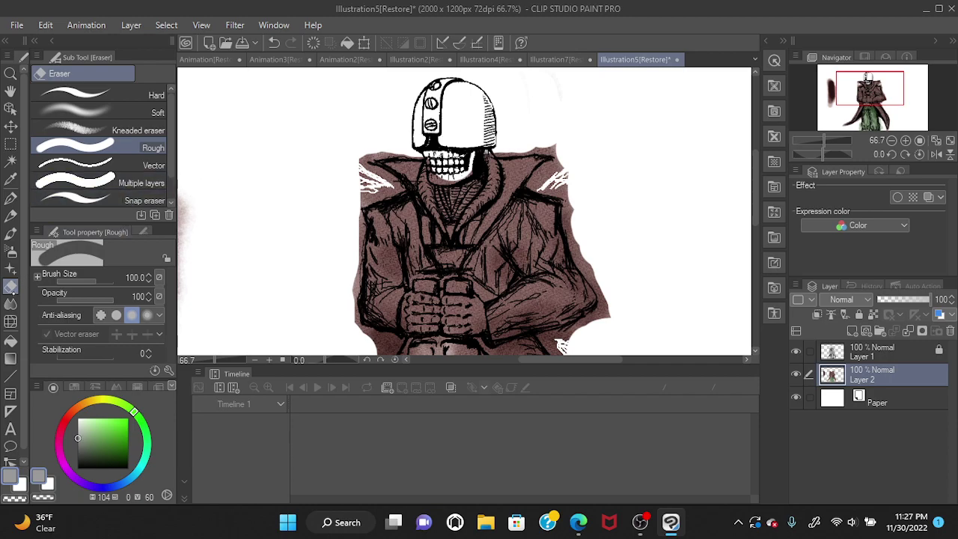
# - Shade the whole helmet gray with Soft bleed strokes, undoing unwanted ones
pyautogui.click(11, 234)
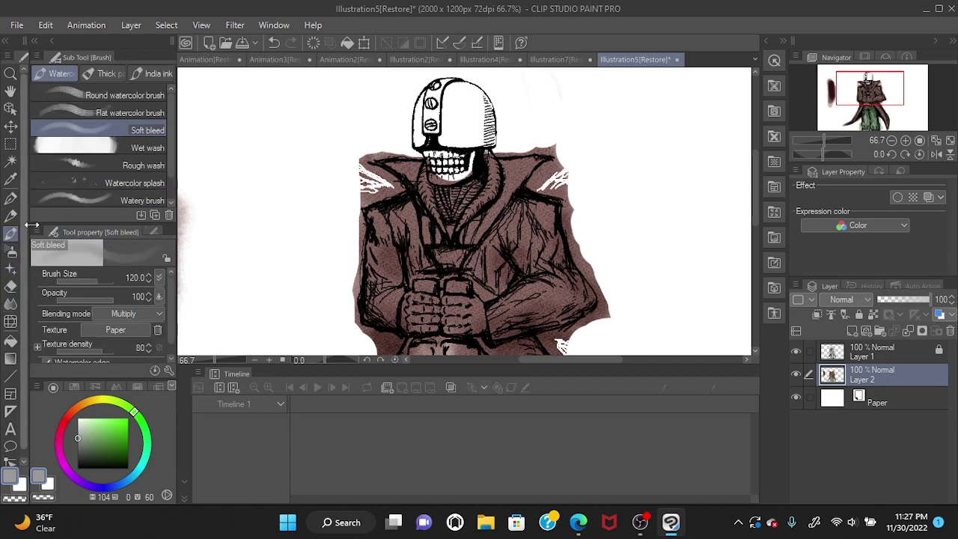
pyautogui.moveTo(438, 79)
pyautogui.mouseDown()
pyautogui.moveTo(449, 113)
pyautogui.moveTo(427, 90)
pyautogui.moveTo(412, 112)
pyautogui.moveTo(412, 97)
pyautogui.moveTo(404, 126)
pyautogui.moveTo(448, 127)
pyautogui.moveTo(409, 131)
pyautogui.mouseUp()
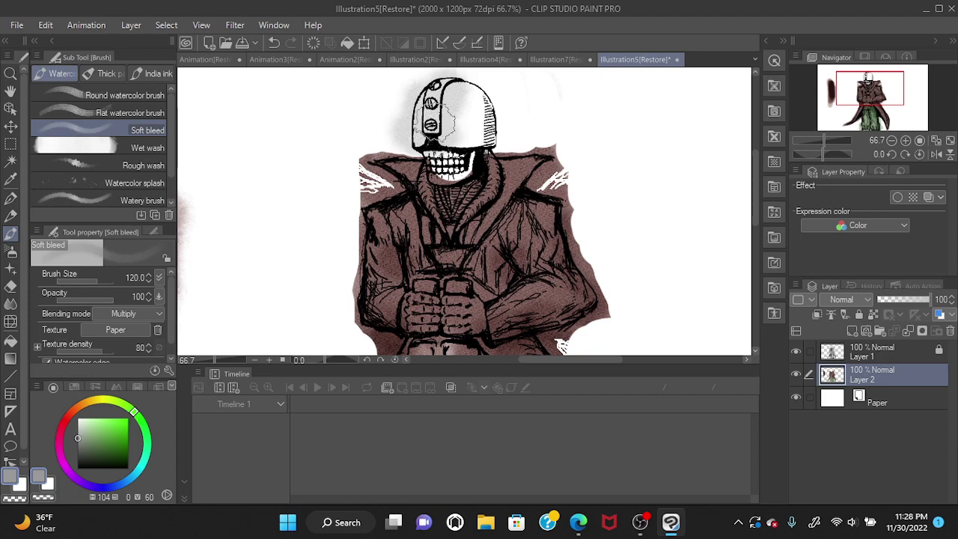
pyautogui.click(274, 42)
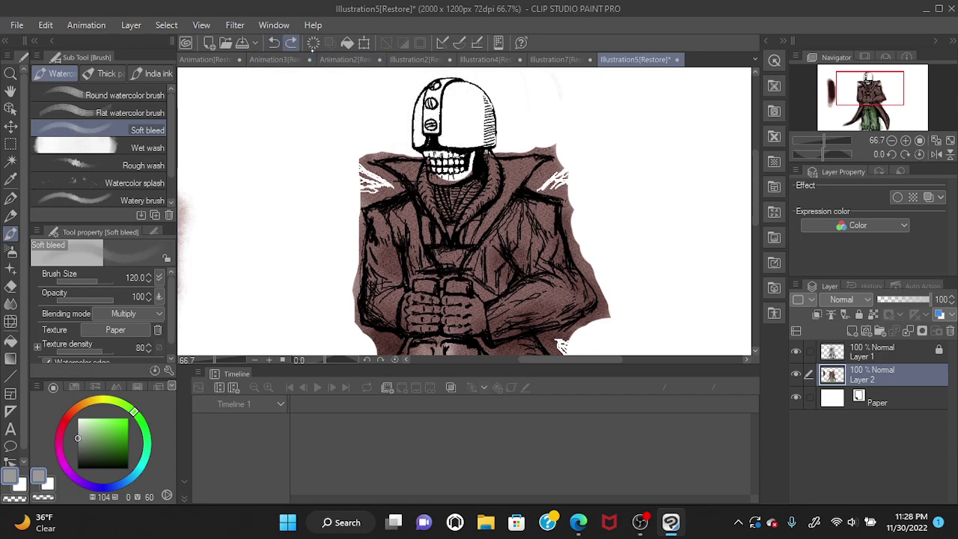
pyautogui.moveTo(421, 109)
pyautogui.mouseDown()
pyautogui.moveTo(404, 129)
pyautogui.moveTo(454, 133)
pyautogui.moveTo(492, 117)
pyautogui.moveTo(469, 124)
pyautogui.moveTo(478, 99)
pyautogui.moveTo(483, 110)
pyautogui.moveTo(468, 86)
pyautogui.moveTo(476, 112)
pyautogui.moveTo(473, 68)
pyautogui.moveTo(470, 116)
pyautogui.moveTo(470, 84)
pyautogui.moveTo(432, 114)
pyautogui.moveTo(458, 86)
pyautogui.moveTo(424, 105)
pyautogui.moveTo(442, 85)
pyautogui.mouseUp()
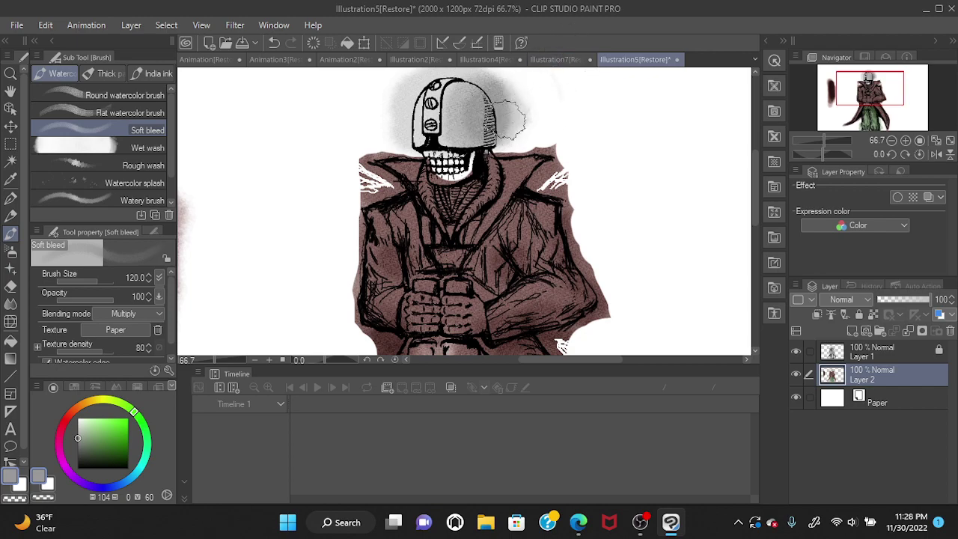
pyautogui.hotkey('ctrl', 'z')
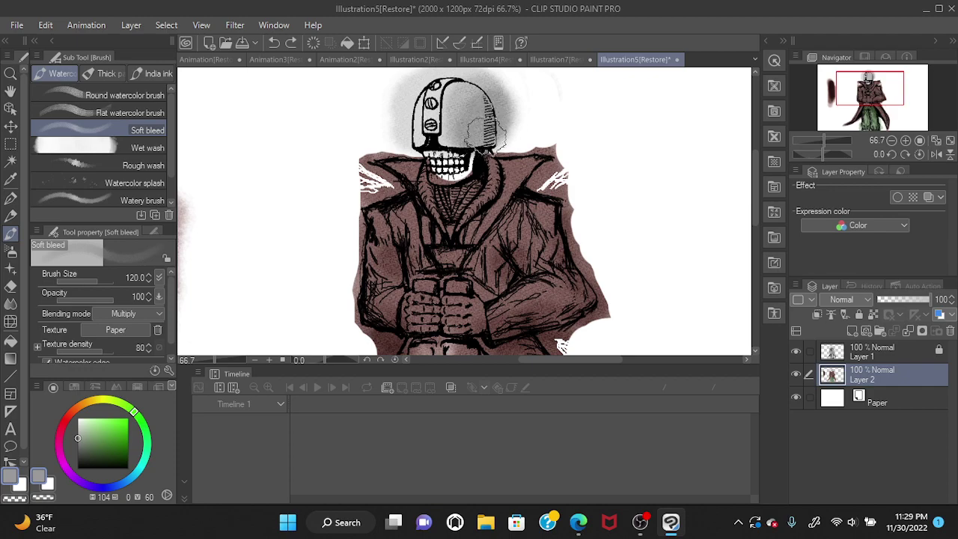
pyautogui.moveTo(479, 135)
pyautogui.mouseDown()
pyautogui.moveTo(510, 124)
pyautogui.moveTo(525, 97)
pyautogui.mouseUp()
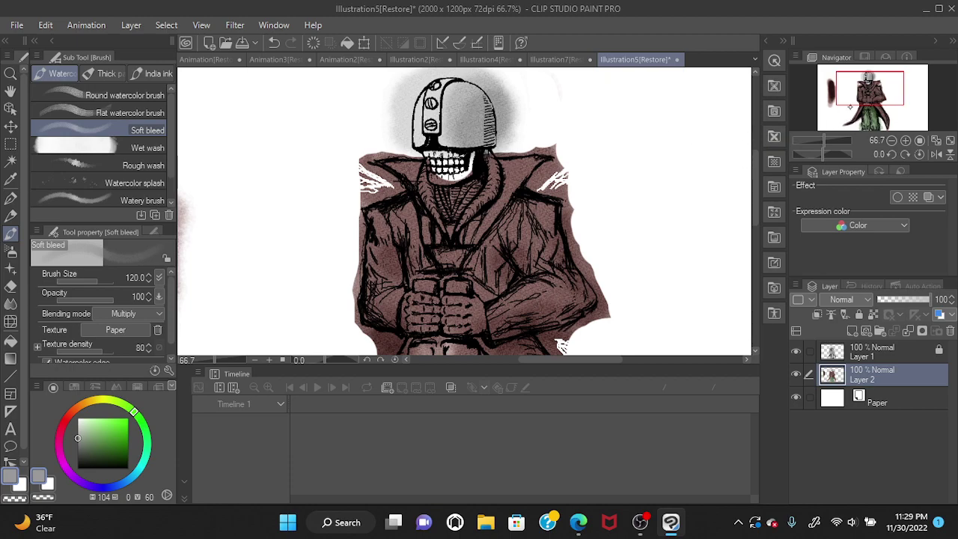
# - Undo the last gray stroke and reshade the hatched back edge of the helmet with the Soft bleed brush
pyautogui.click(949, 142)
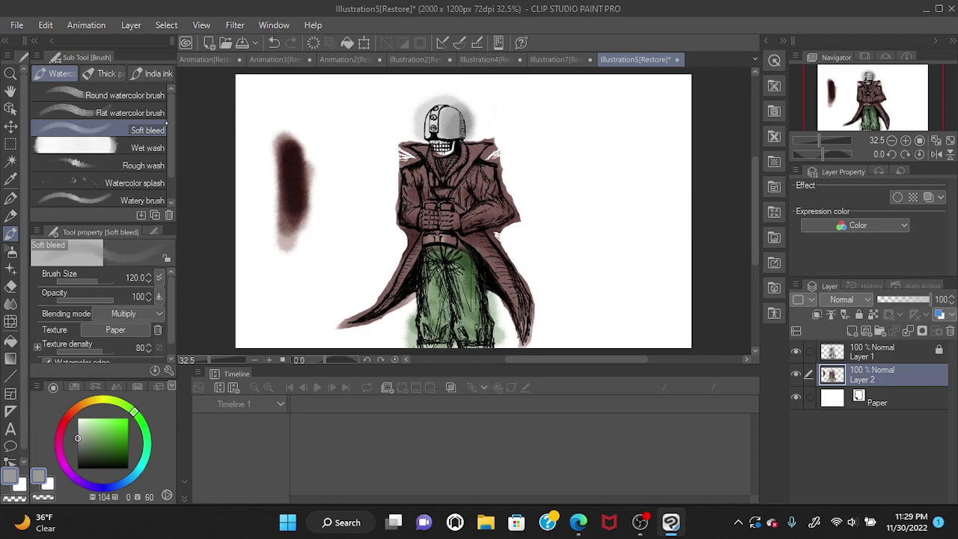
pyautogui.click(11, 73)
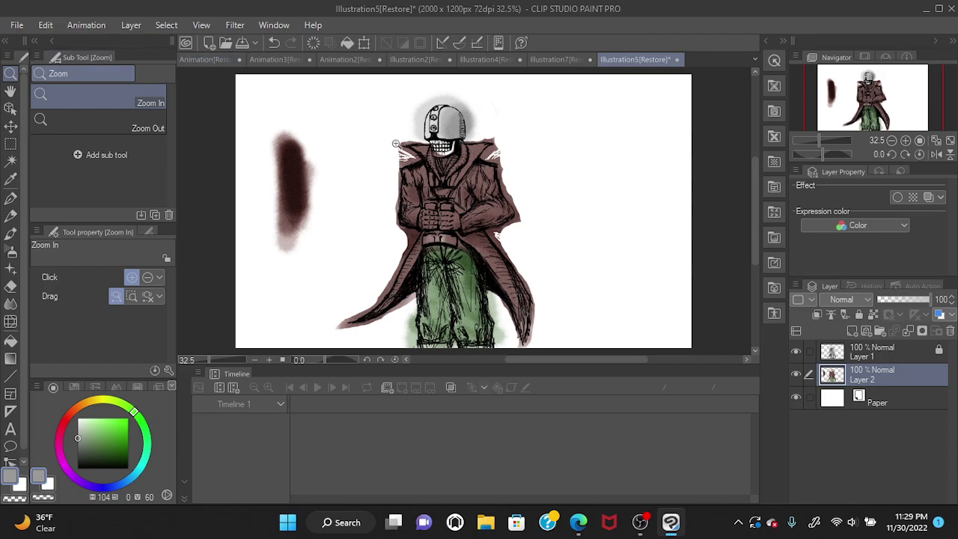
pyautogui.click(460, 119)
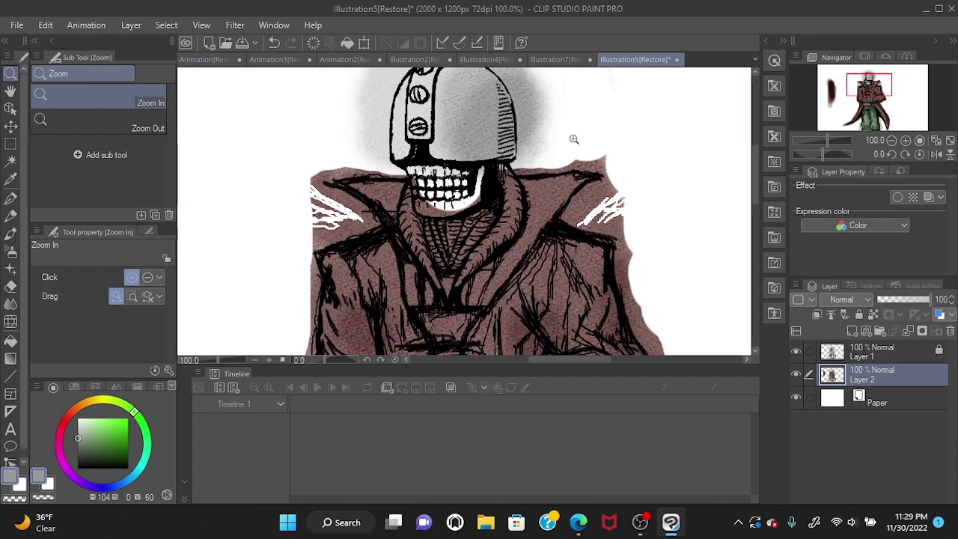
pyautogui.scroll(2, 660, 149)
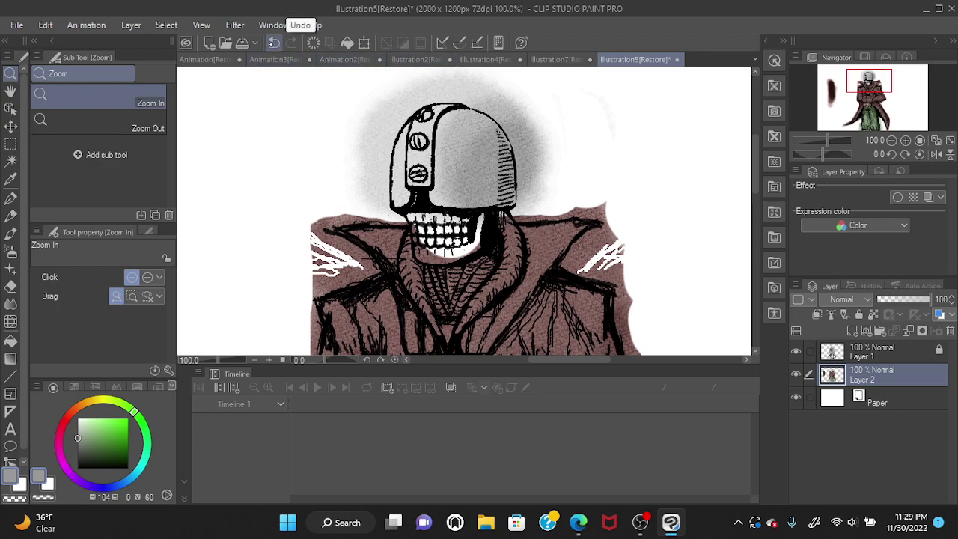
pyautogui.click(274, 43)
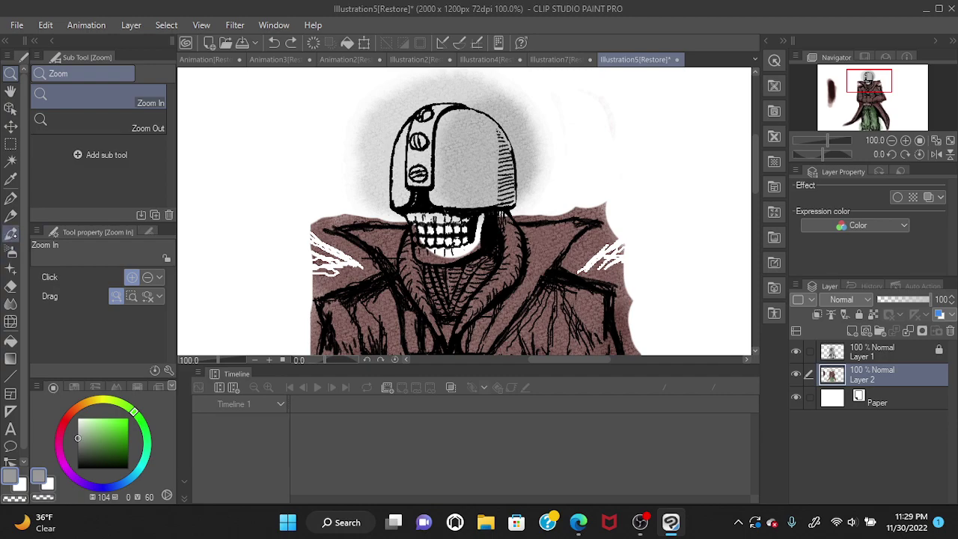
pyautogui.click(10, 234)
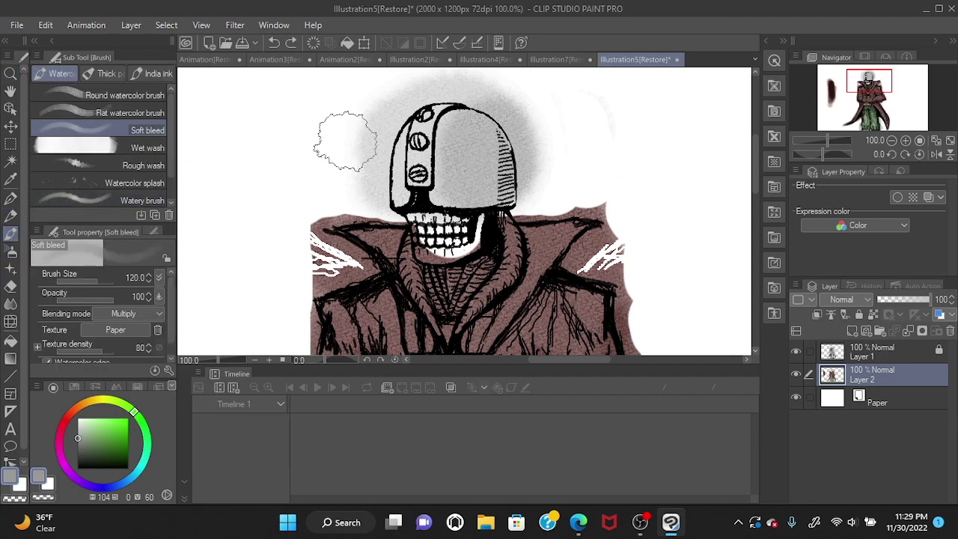
pyautogui.moveTo(547, 163)
pyautogui.mouseDown()
pyautogui.moveTo(510, 178)
pyautogui.moveTo(519, 174)
pyautogui.moveTo(504, 174)
pyautogui.moveTo(513, 183)
pyautogui.moveTo(516, 160)
pyautogui.moveTo(500, 174)
pyautogui.moveTo(517, 176)
pyautogui.moveTo(502, 174)
pyautogui.moveTo(510, 187)
pyautogui.moveTo(513, 174)
pyautogui.moveTo(506, 196)
pyautogui.mouseUp()
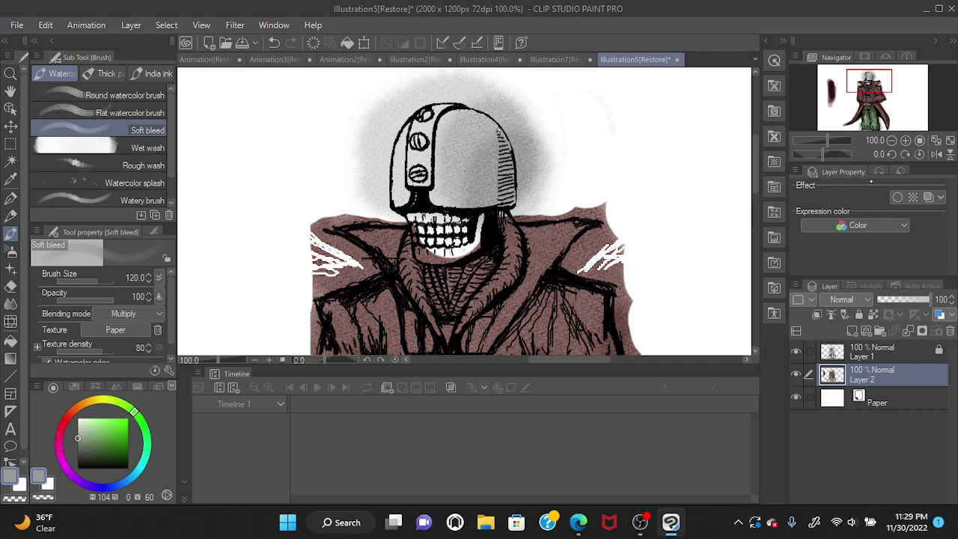
# - Erase the brown overspill between the collar and the shoulder on the figure's left-hand side as viewed, using the Vector eraser
pyautogui.click(951, 140)
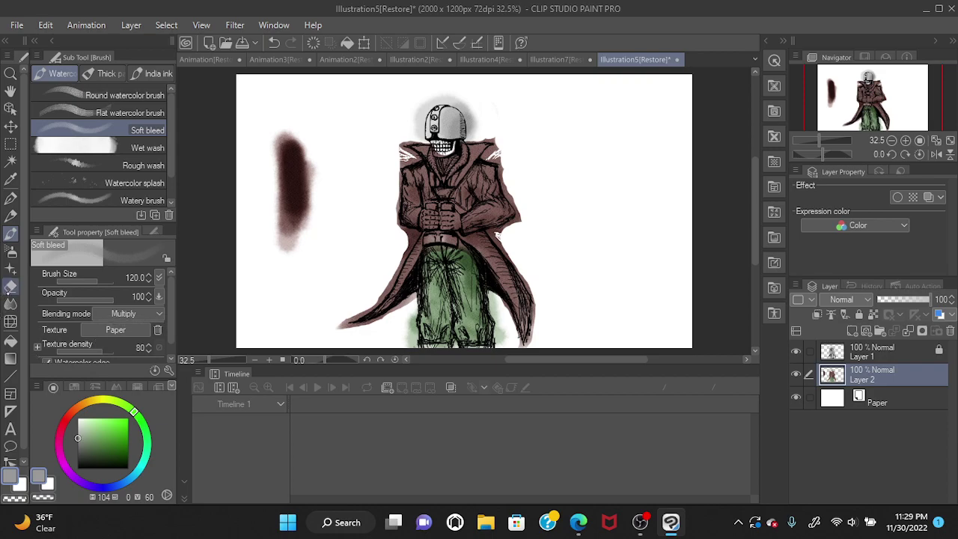
pyautogui.click(11, 286)
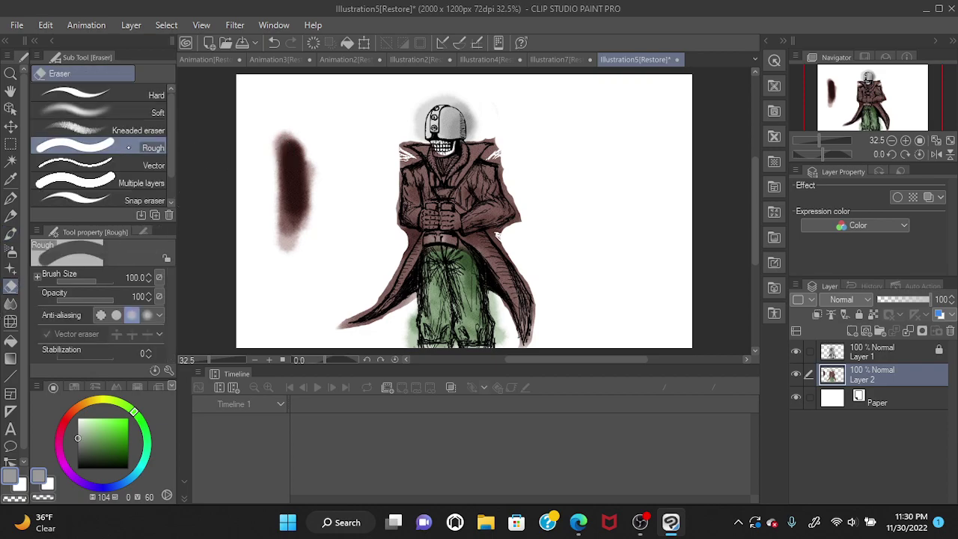
pyautogui.click(75, 165)
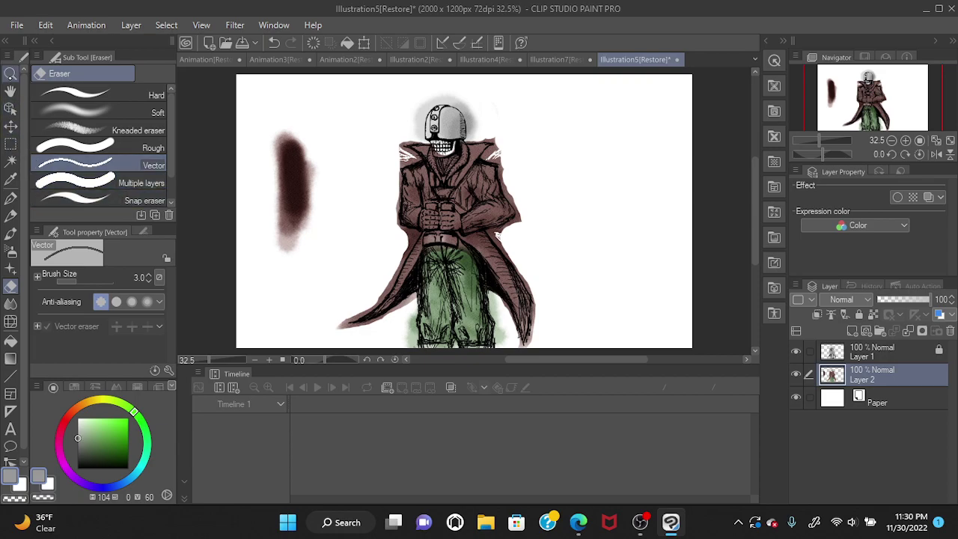
pyautogui.click(11, 73)
pyautogui.click(445, 148)
pyautogui.click(446, 148)
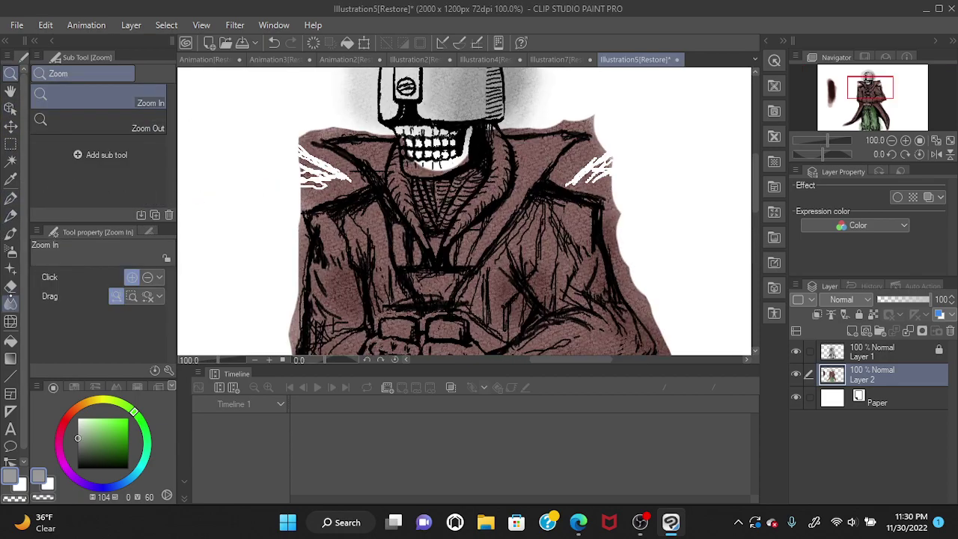
pyautogui.click(11, 286)
pyautogui.moveTo(303, 166)
pyautogui.mouseDown()
pyautogui.moveTo(330, 182)
pyautogui.moveTo(306, 169)
pyautogui.moveTo(329, 174)
pyautogui.moveTo(307, 152)
pyautogui.moveTo(350, 178)
pyautogui.moveTo(307, 153)
pyautogui.moveTo(300, 138)
pyautogui.moveTo(313, 148)
pyautogui.moveTo(318, 139)
pyautogui.mouseUp()
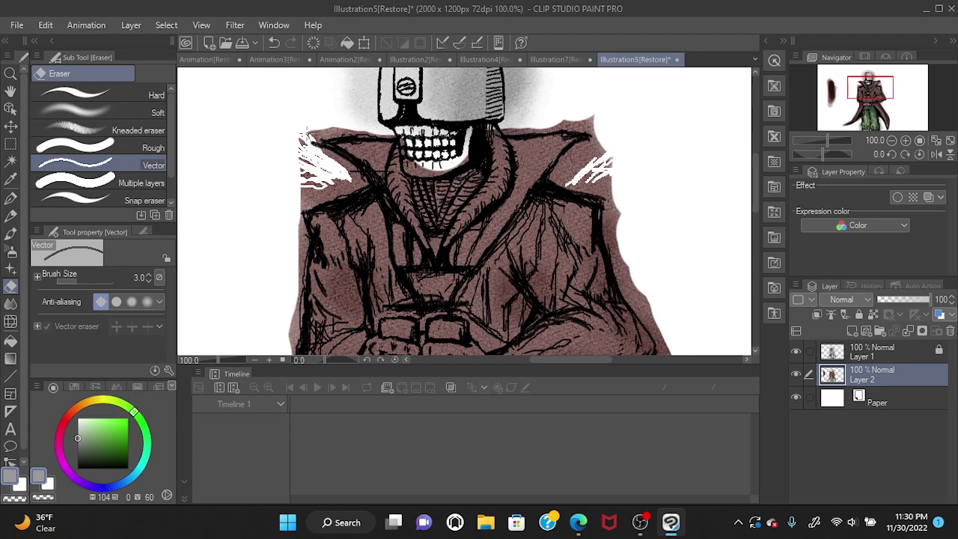
pyautogui.hotkey('ctrl', 'z')
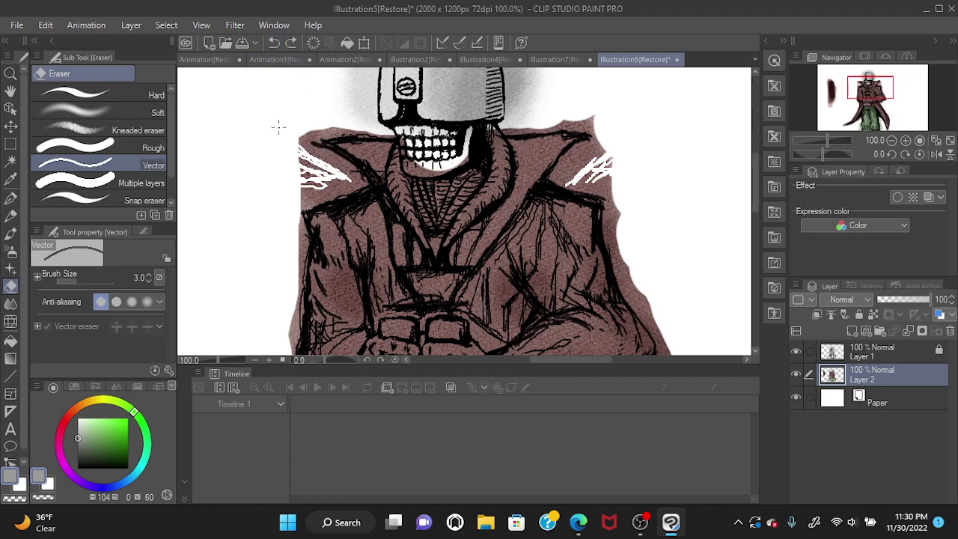
pyautogui.moveTo(330, 171)
pyautogui.mouseDown()
pyautogui.moveTo(314, 169)
pyautogui.moveTo(338, 168)
pyautogui.moveTo(330, 164)
pyautogui.mouseUp()
pyautogui.moveTo(344, 177)
pyautogui.mouseDown()
pyautogui.moveTo(320, 173)
pyautogui.moveTo(334, 183)
pyautogui.moveTo(308, 195)
pyautogui.moveTo(330, 200)
pyautogui.moveTo(301, 199)
pyautogui.moveTo(316, 203)
pyautogui.moveTo(349, 183)
pyautogui.moveTo(329, 188)
pyautogui.moveTo(353, 186)
pyautogui.moveTo(305, 189)
pyautogui.moveTo(305, 165)
pyautogui.moveTo(313, 181)
pyautogui.moveTo(324, 160)
pyautogui.moveTo(298, 155)
pyautogui.mouseUp()
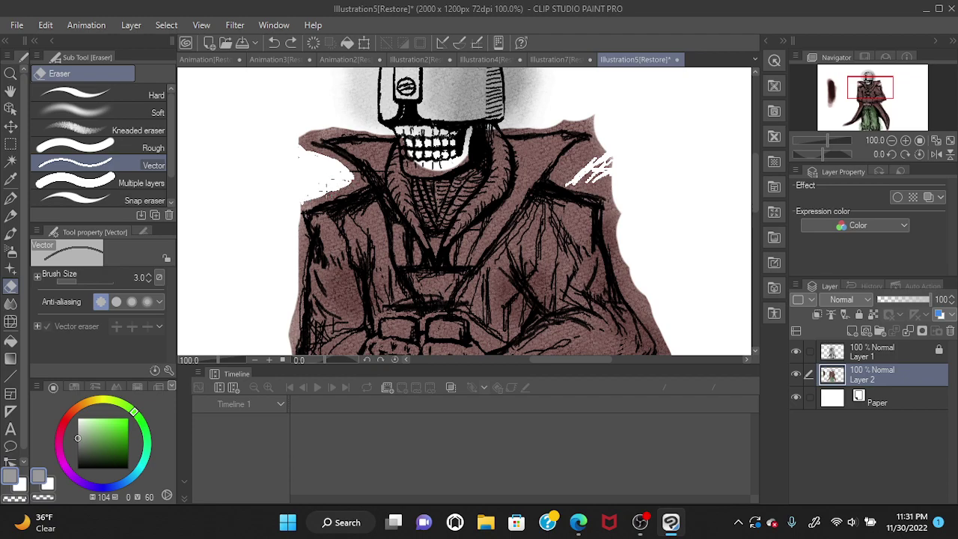
pyautogui.click(270, 203)
# - Erase brown overspill from the opposite collar gap and along the outer edge of that shoulder and sleeve
pyautogui.moveTo(623, 160)
pyautogui.mouseDown()
pyautogui.moveTo(588, 173)
pyautogui.moveTo(606, 162)
pyautogui.moveTo(587, 157)
pyautogui.moveTo(578, 172)
pyautogui.moveTo(561, 173)
pyautogui.moveTo(568, 165)
pyautogui.mouseUp()
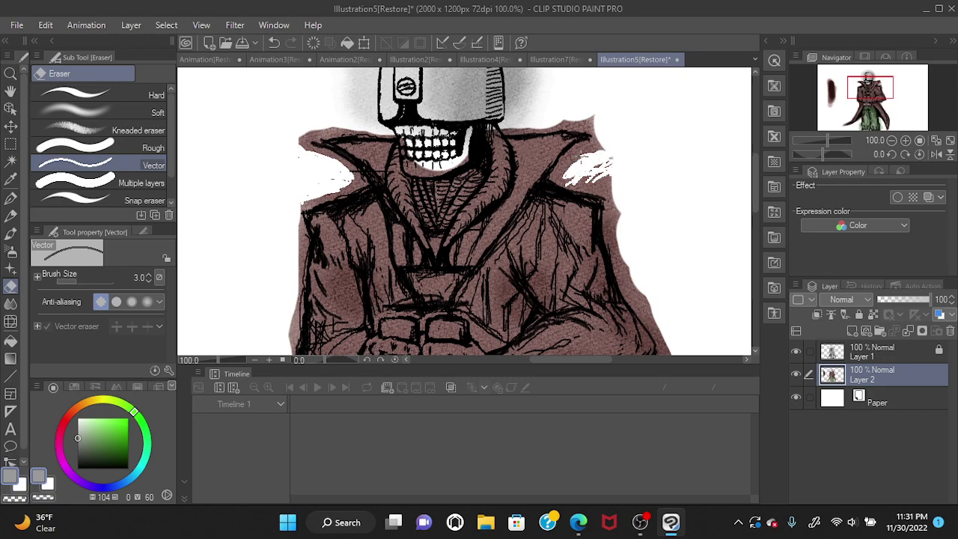
pyautogui.moveTo(574, 162)
pyautogui.mouseDown()
pyautogui.moveTo(565, 178)
pyautogui.moveTo(569, 161)
pyautogui.mouseUp()
pyautogui.moveTo(618, 221)
pyautogui.mouseDown()
pyautogui.moveTo(614, 229)
pyautogui.moveTo(612, 206)
pyautogui.moveTo(610, 219)
pyautogui.mouseUp()
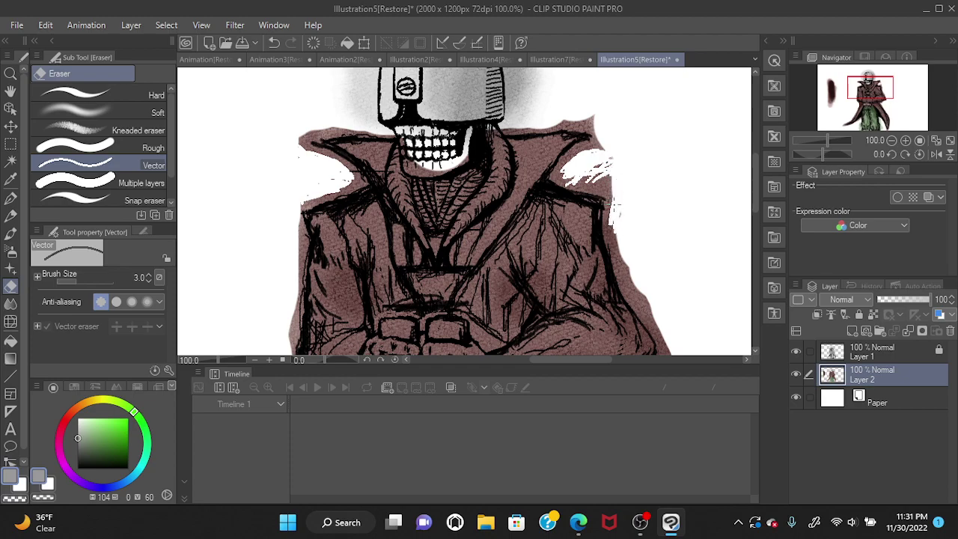
pyautogui.moveTo(620, 184)
pyautogui.mouseDown()
pyautogui.moveTo(588, 181)
pyautogui.moveTo(606, 184)
pyautogui.mouseUp()
pyautogui.moveTo(647, 292)
pyautogui.mouseDown()
pyautogui.moveTo(639, 300)
pyautogui.moveTo(642, 283)
pyautogui.mouseUp()
# - Undo the stray eraser stroke beside the upper sleeve and trim the brown overspill around the bent elbow and under the forearm
pyautogui.moveTo(758, 196); pyautogui.dragTo(758, 222)
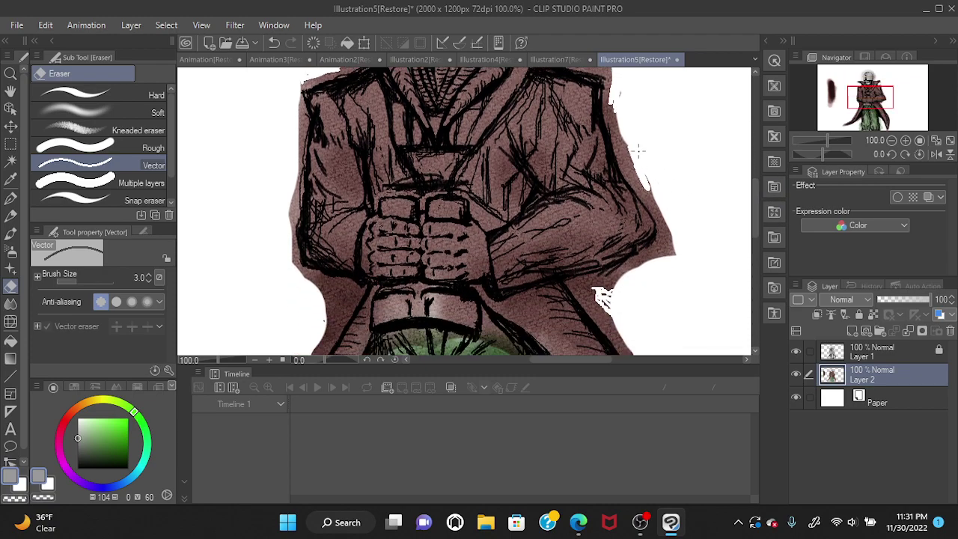
pyautogui.moveTo(634, 149)
pyautogui.mouseDown()
pyautogui.moveTo(626, 165)
pyautogui.moveTo(615, 112)
pyautogui.moveTo(640, 187)
pyautogui.moveTo(632, 165)
pyautogui.mouseUp()
pyautogui.hotkey('ctrl', 'z')
pyautogui.moveTo(649, 187)
pyautogui.mouseDown()
pyautogui.moveTo(664, 228)
pyautogui.moveTo(666, 211)
pyautogui.moveTo(664, 241)
pyautogui.moveTo(671, 218)
pyautogui.moveTo(664, 244)
pyautogui.moveTo(674, 209)
pyautogui.moveTo(672, 277)
pyautogui.moveTo(683, 235)
pyautogui.moveTo(664, 264)
pyautogui.moveTo(641, 273)
pyautogui.moveTo(664, 266)
pyautogui.moveTo(629, 269)
pyautogui.moveTo(647, 305)
pyautogui.moveTo(589, 334)
pyautogui.moveTo(629, 312)
pyautogui.moveTo(636, 298)
pyautogui.moveTo(609, 283)
pyautogui.mouseUp()
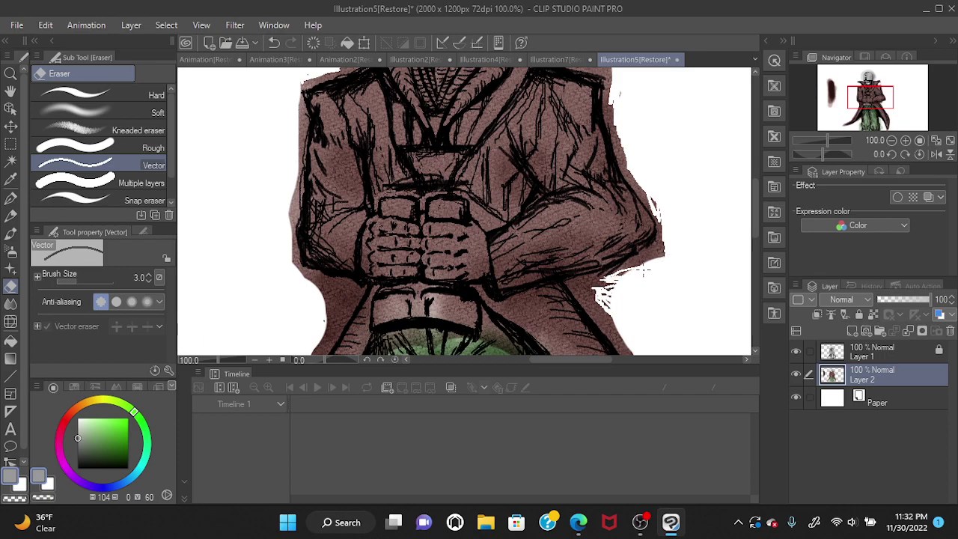
pyautogui.moveTo(664, 259)
pyautogui.mouseDown()
pyautogui.moveTo(656, 250)
pyautogui.moveTo(644, 258)
pyautogui.moveTo(657, 262)
pyautogui.mouseUp()
# - Undo the first eraser pass below the elbow, and re-erase the brown overspill along that side's waist and outer coat skirt
pyautogui.moveTo(754, 222); pyautogui.dragTo(748, 245)
pyautogui.moveTo(635, 186)
pyautogui.mouseDown()
pyautogui.moveTo(632, 198)
pyautogui.moveTo(602, 156)
pyautogui.moveTo(608, 179)
pyautogui.moveTo(594, 133)
pyautogui.moveTo(585, 150)
pyautogui.moveTo(576, 124)
pyautogui.moveTo(618, 202)
pyautogui.moveTo(626, 196)
pyautogui.mouseUp()
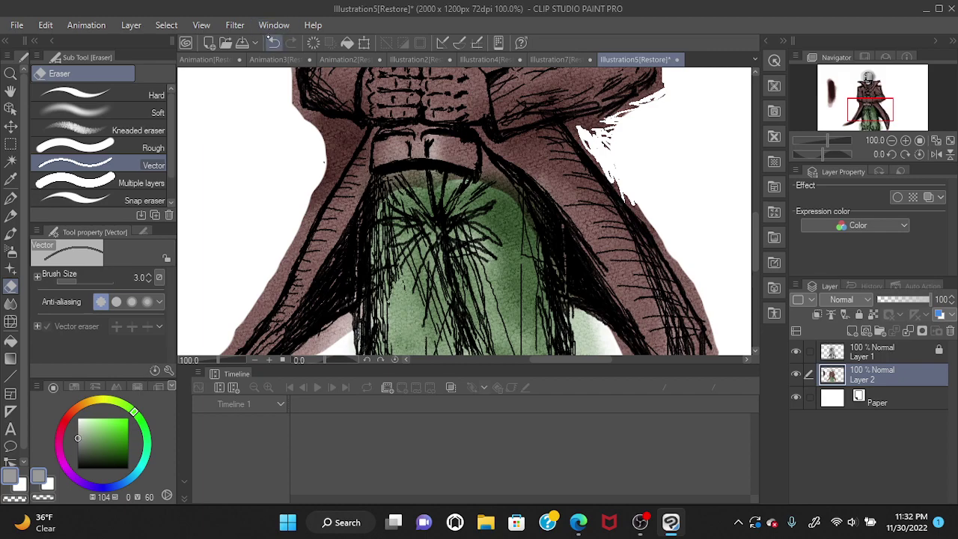
pyautogui.click(274, 42)
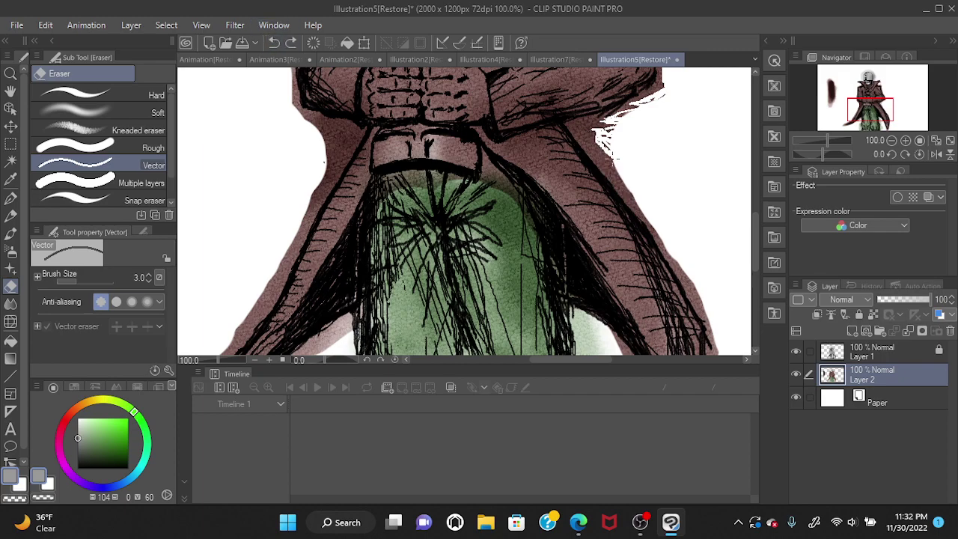
pyautogui.moveTo(637, 190)
pyautogui.mouseDown()
pyautogui.moveTo(617, 181)
pyautogui.moveTo(623, 163)
pyautogui.moveTo(611, 160)
pyautogui.moveTo(615, 172)
pyautogui.moveTo(591, 135)
pyautogui.moveTo(593, 152)
pyautogui.mouseUp()
pyautogui.moveTo(605, 166); pyautogui.dragTo(581, 130)
pyautogui.click(635, 219)
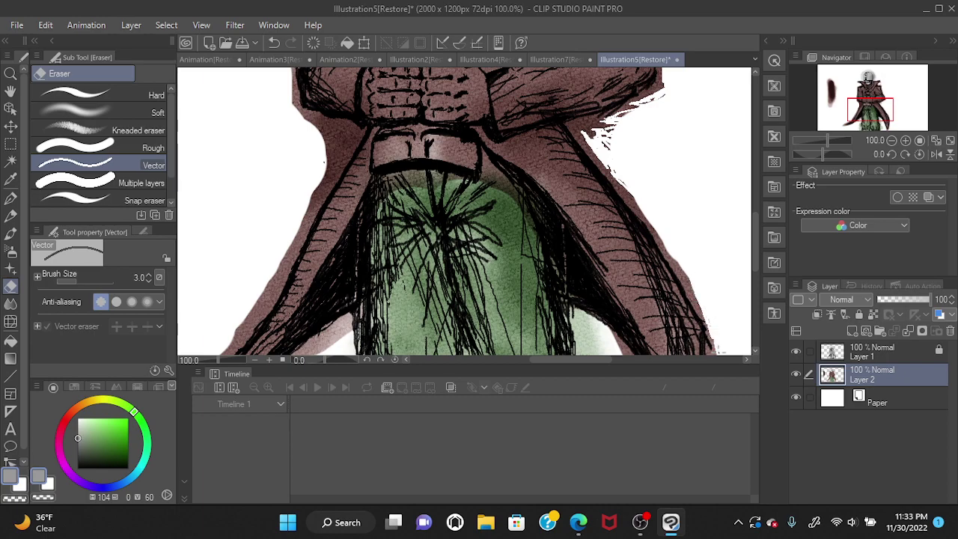
pyautogui.moveTo(694, 276)
pyautogui.mouseDown()
pyautogui.moveTo(686, 281)
pyautogui.moveTo(698, 308)
pyautogui.moveTo(696, 295)
pyautogui.mouseUp()
# - Erase overspill along the opposite waist and coat skirt, and in the gaps between the coat tails and trousers
pyautogui.moveTo(308, 182)
pyautogui.mouseDown()
pyautogui.moveTo(318, 196)
pyautogui.moveTo(304, 215)
pyautogui.moveTo(353, 144)
pyautogui.moveTo(335, 161)
pyautogui.moveTo(330, 135)
pyautogui.moveTo(298, 113)
pyautogui.mouseUp()
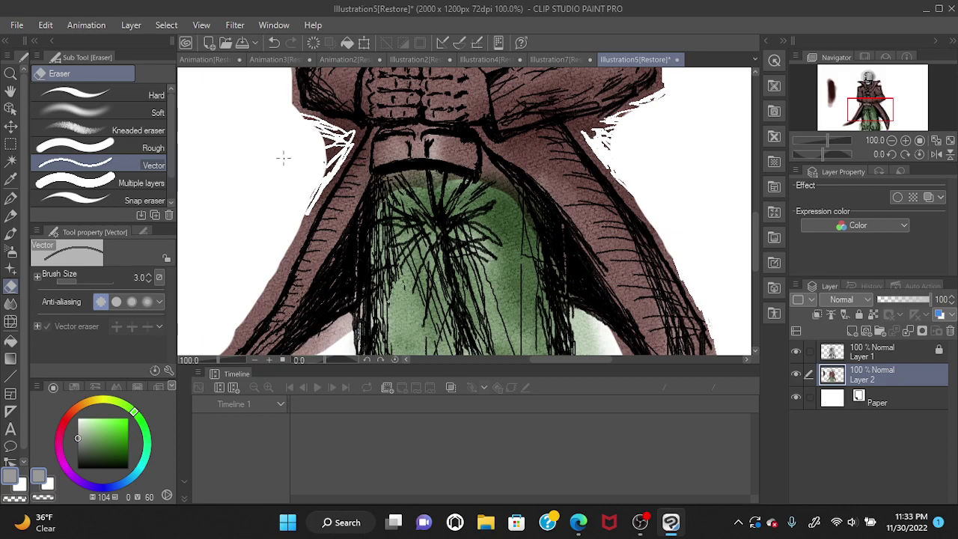
pyautogui.moveTo(284, 220)
pyautogui.mouseDown()
pyautogui.moveTo(281, 247)
pyautogui.moveTo(308, 221)
pyautogui.moveTo(286, 254)
pyautogui.moveTo(307, 220)
pyautogui.moveTo(258, 288)
pyautogui.moveTo(286, 246)
pyautogui.moveTo(254, 305)
pyautogui.moveTo(293, 246)
pyautogui.moveTo(265, 305)
pyautogui.moveTo(234, 330)
pyautogui.moveTo(271, 314)
pyautogui.mouseUp()
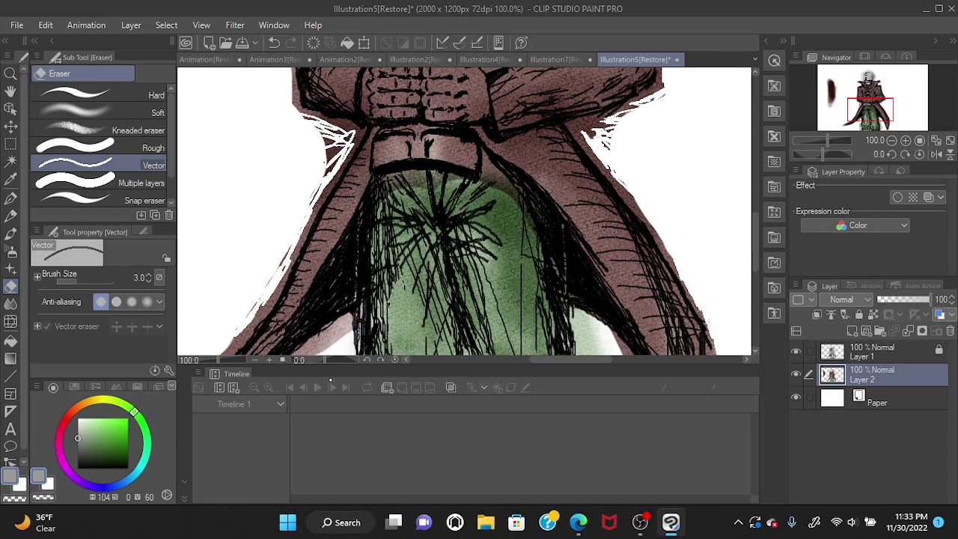
pyautogui.moveTo(341, 343)
pyautogui.mouseDown()
pyautogui.moveTo(307, 350)
pyautogui.moveTo(341, 330)
pyautogui.moveTo(332, 335)
pyautogui.mouseUp()
pyautogui.moveTo(587, 343)
pyautogui.mouseDown()
pyautogui.moveTo(583, 327)
pyautogui.moveTo(593, 344)
pyautogui.moveTo(597, 334)
pyautogui.mouseUp()
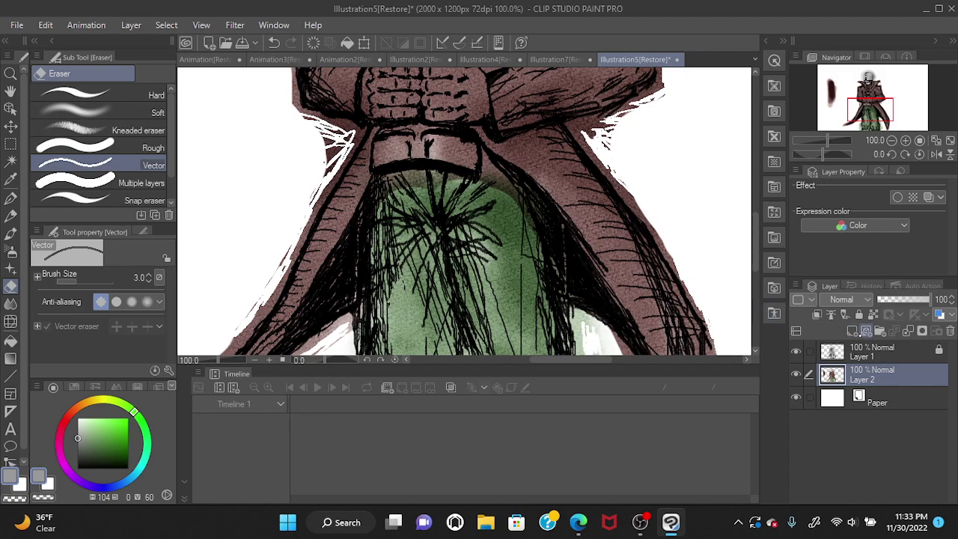
# - Add a new raster layer directly above the Paper layer, lock it, and make Layer 2 active again
pyautogui.click(853, 330)
pyautogui.moveTo(839, 370); pyautogui.dragTo(837, 398)
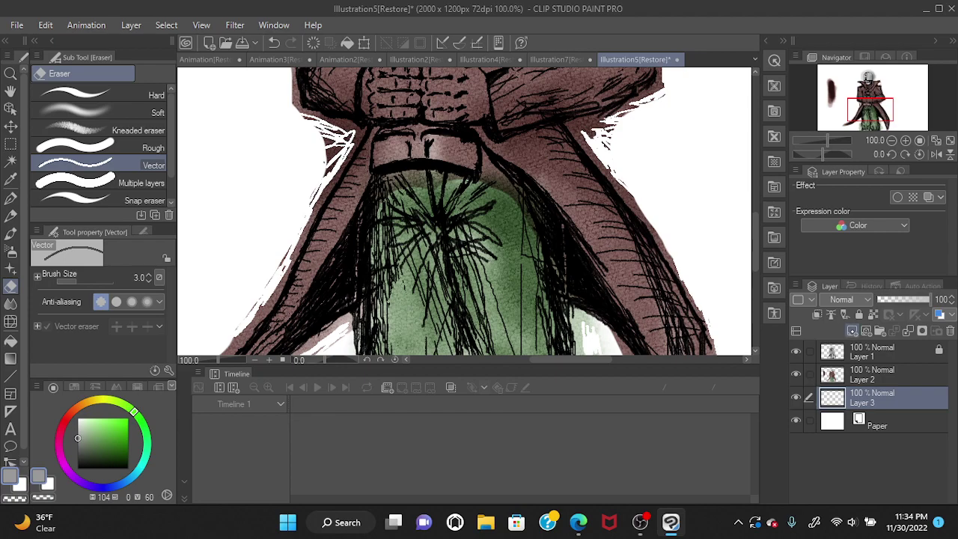
pyautogui.click(859, 314)
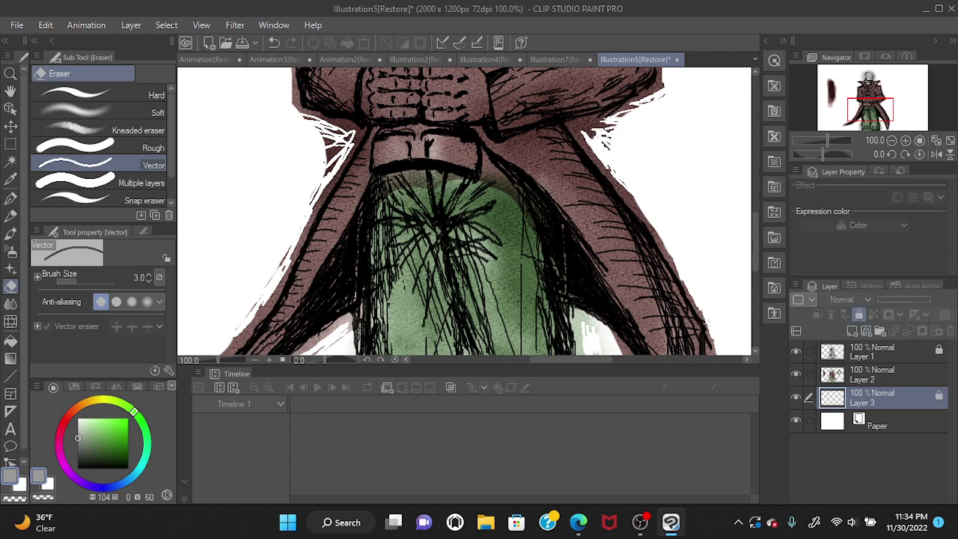
pyautogui.click(837, 374)
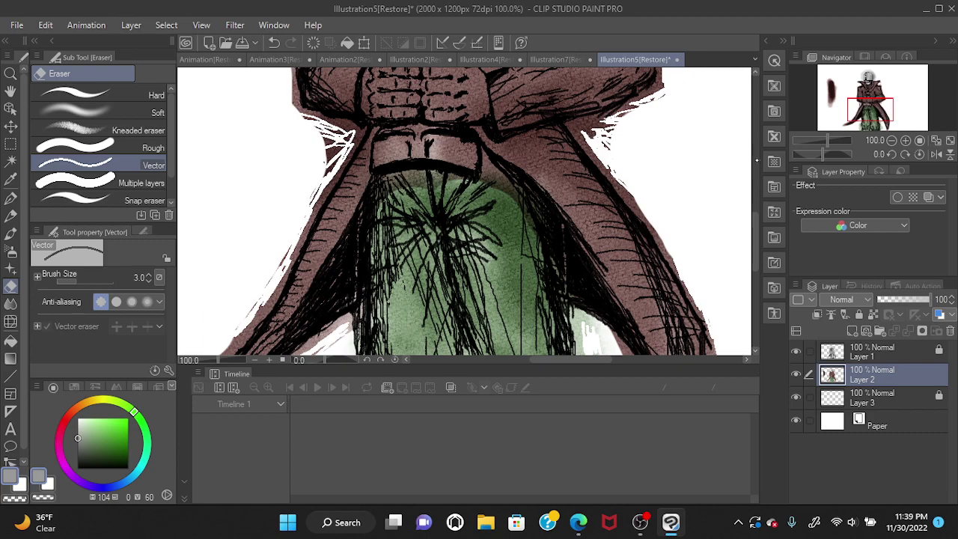
# - Erase the brown color from the clasped hands with the Vector eraser
pyautogui.moveTo(754, 235); pyautogui.dragTo(760, 206)
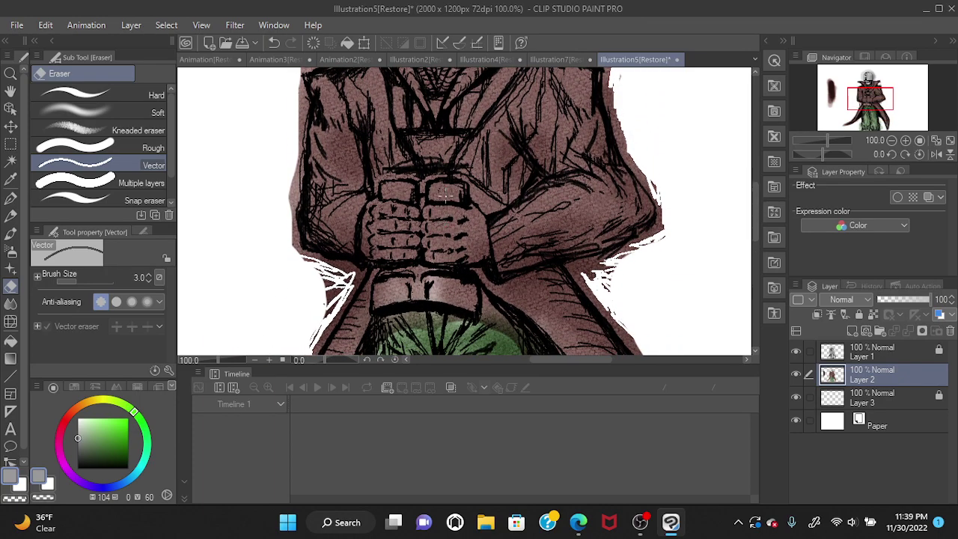
pyautogui.moveTo(445, 187)
pyautogui.mouseDown()
pyautogui.moveTo(458, 258)
pyautogui.moveTo(460, 232)
pyautogui.moveTo(472, 223)
pyautogui.moveTo(474, 247)
pyautogui.moveTo(479, 220)
pyautogui.moveTo(477, 247)
pyautogui.moveTo(483, 226)
pyautogui.moveTo(471, 222)
pyautogui.moveTo(446, 249)
pyautogui.moveTo(442, 215)
pyautogui.moveTo(438, 254)
pyautogui.moveTo(434, 219)
pyautogui.moveTo(427, 247)
pyautogui.moveTo(421, 231)
pyautogui.moveTo(411, 243)
pyautogui.moveTo(391, 217)
pyautogui.moveTo(377, 244)
pyautogui.moveTo(373, 217)
pyautogui.moveTo(371, 250)
pyautogui.moveTo(399, 203)
pyautogui.moveTo(407, 217)
pyautogui.moveTo(410, 196)
pyautogui.mouseUp()
pyautogui.moveTo(410, 200)
pyautogui.mouseDown()
pyautogui.moveTo(384, 201)
pyautogui.moveTo(460, 196)
pyautogui.moveTo(433, 191)
pyautogui.moveTo(432, 205)
pyautogui.moveTo(440, 191)
pyautogui.mouseUp()
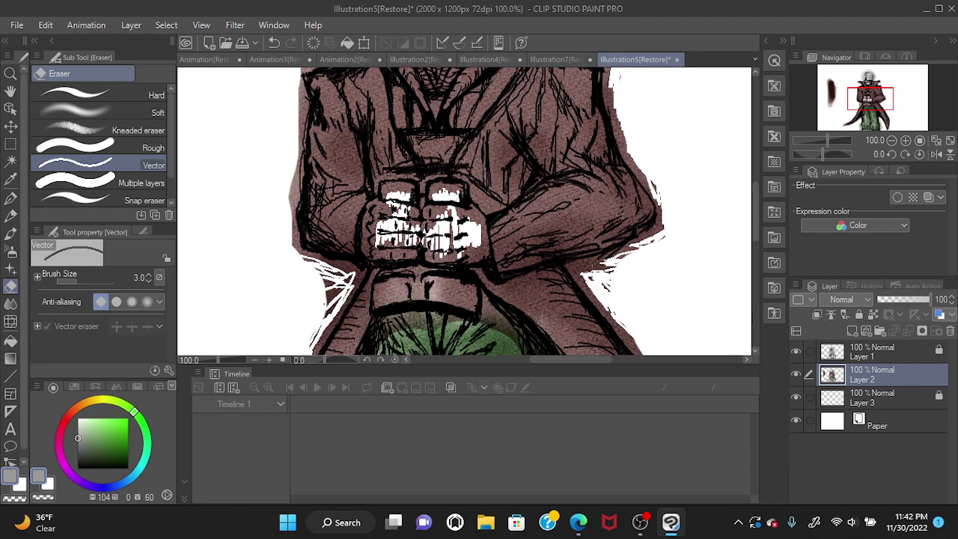
# - Erase the leftover brown streaks beside the waist on both sides of the coat
pyautogui.moveTo(607, 283)
pyautogui.mouseDown()
pyautogui.moveTo(575, 282)
pyautogui.moveTo(593, 296)
pyautogui.moveTo(589, 281)
pyautogui.moveTo(595, 306)
pyautogui.moveTo(580, 289)
pyautogui.moveTo(640, 351)
pyautogui.mouseUp()
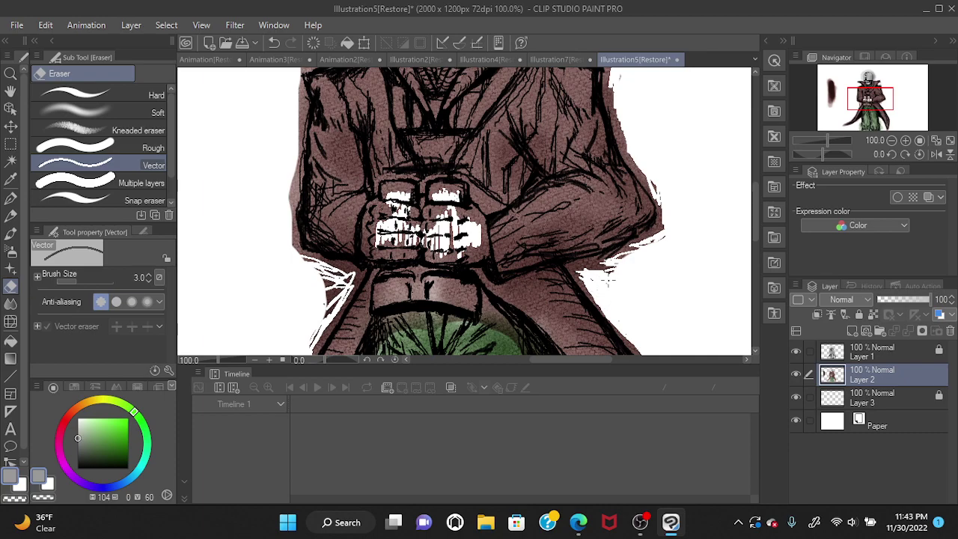
pyautogui.moveTo(621, 278); pyautogui.dragTo(608, 266)
pyautogui.moveTo(629, 251); pyautogui.dragTo(620, 248)
pyautogui.moveTo(327, 299)
pyautogui.mouseDown()
pyautogui.moveTo(335, 294)
pyautogui.moveTo(328, 310)
pyautogui.moveTo(323, 277)
pyautogui.moveTo(339, 270)
pyautogui.moveTo(308, 261)
pyautogui.mouseUp()
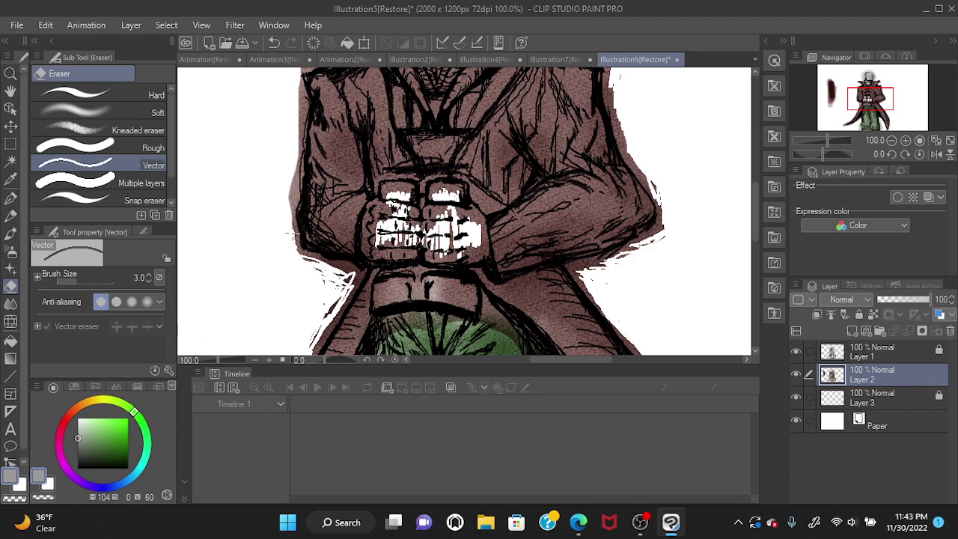
# - Trim the brown overspill along the outer edges of both sleeves with the Vector eraser
pyautogui.moveTo(288, 238)
pyautogui.mouseDown()
pyautogui.moveTo(288, 163)
pyautogui.moveTo(299, 159)
pyautogui.mouseUp()
pyautogui.moveTo(292, 116)
pyautogui.mouseDown()
pyautogui.moveTo(299, 105)
pyautogui.moveTo(300, 121)
pyautogui.moveTo(301, 92)
pyautogui.mouseUp()
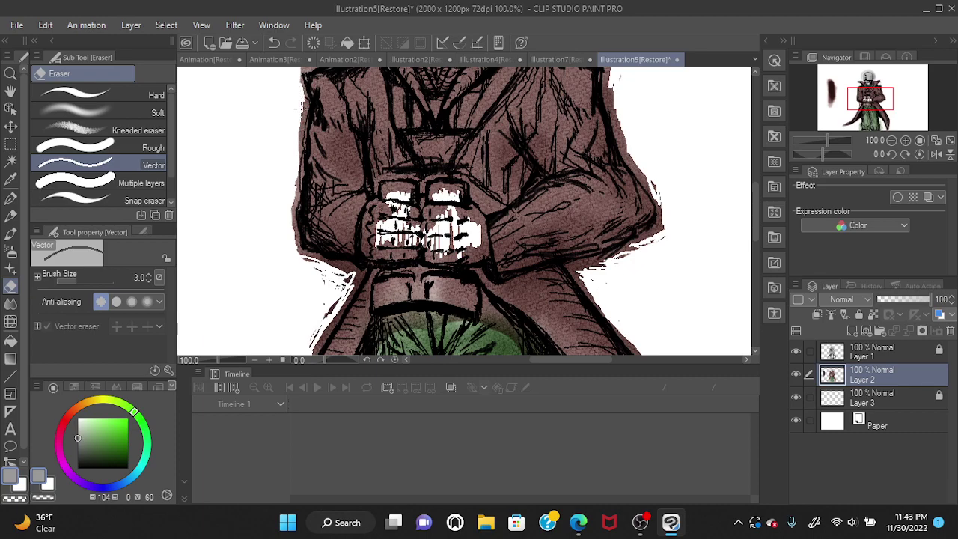
pyautogui.moveTo(299, 108)
pyautogui.mouseDown()
pyautogui.moveTo(291, 125)
pyautogui.moveTo(298, 169)
pyautogui.mouseUp()
pyautogui.moveTo(618, 110); pyautogui.dragTo(621, 129)
# - Erase the brown overspill above and around the pointed collar tip on the right-hand side of the figure
pyautogui.scroll(5, 755, 191)
pyautogui.scroll(-3, 754, 190)
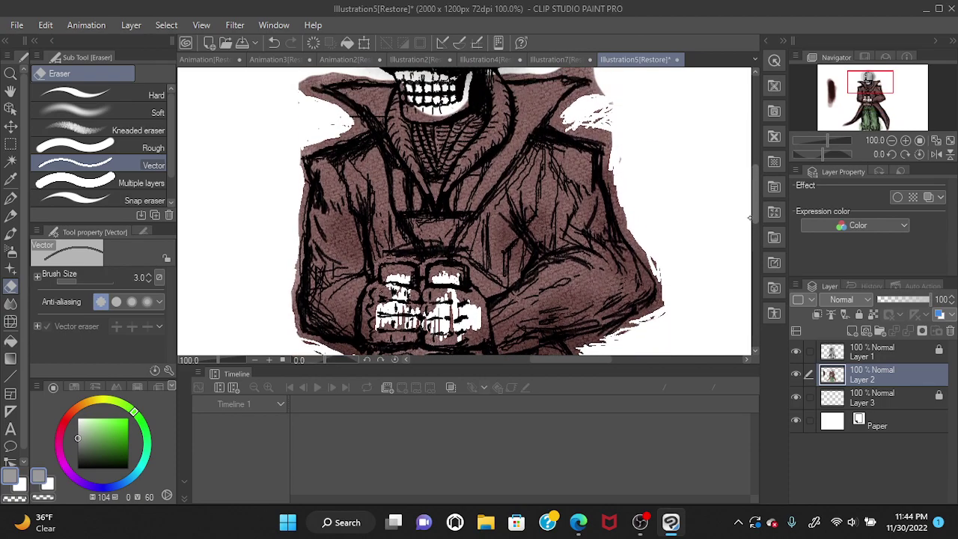
pyautogui.scroll(5, 753, 195)
pyautogui.scroll(-2, 750, 201)
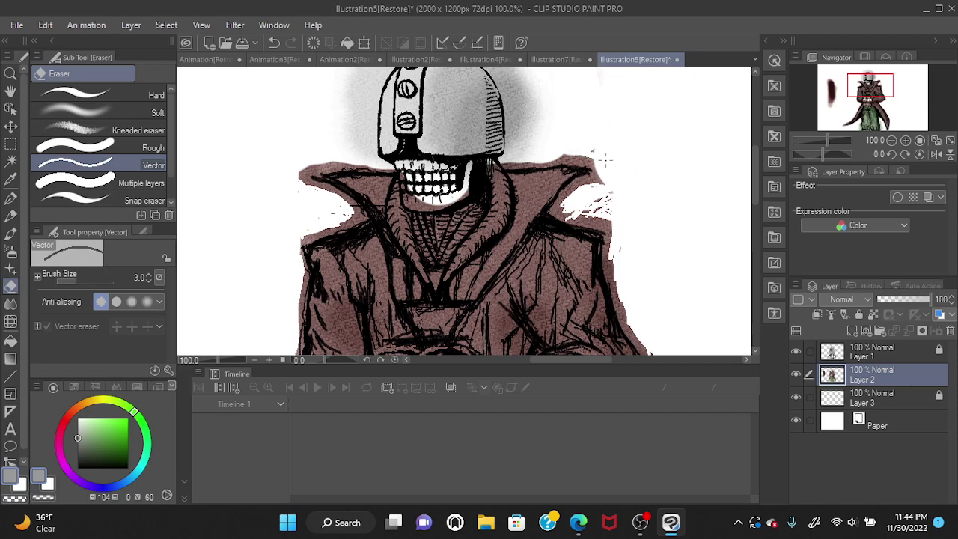
pyautogui.moveTo(567, 156); pyautogui.dragTo(592, 155)
pyautogui.moveTo(558, 156)
pyautogui.mouseDown()
pyautogui.moveTo(593, 155)
pyautogui.moveTo(606, 168)
pyautogui.mouseUp()
pyautogui.click(859, 315)
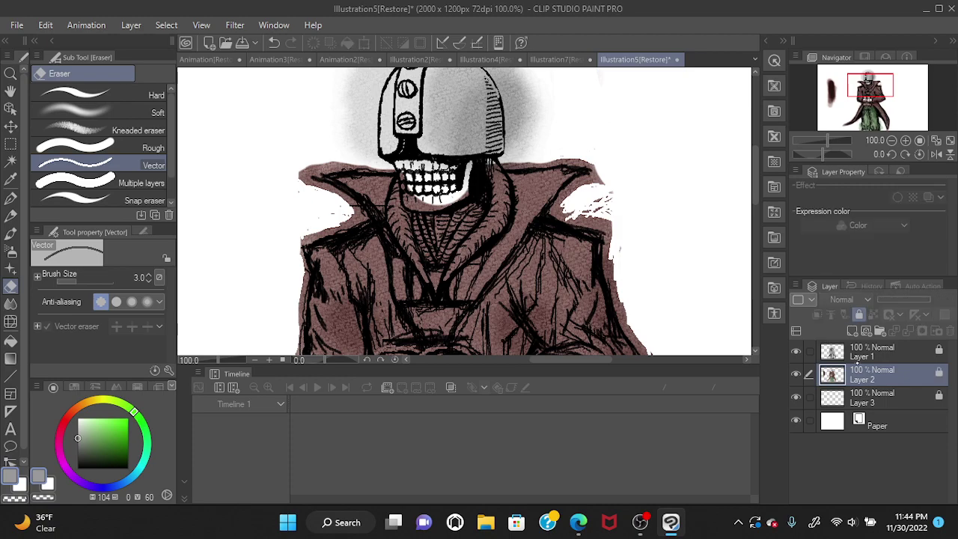
pyautogui.click(854, 395)
pyautogui.click(852, 371)
pyautogui.click(859, 314)
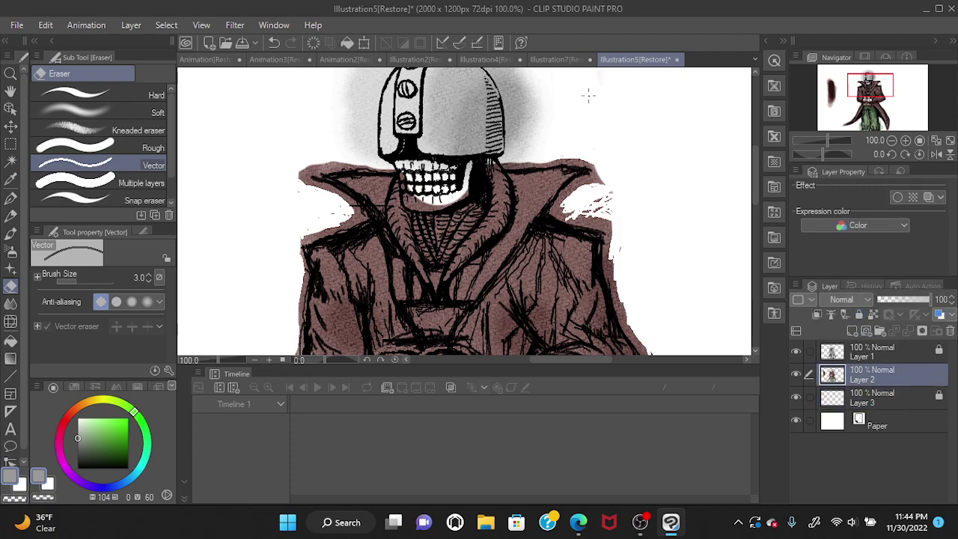
# - Erase the gray overspill behind the helmet and along its domed outline with the Vector eraser
pyautogui.moveTo(542, 105)
pyautogui.mouseDown()
pyautogui.moveTo(535, 139)
pyautogui.moveTo(535, 89)
pyautogui.moveTo(529, 114)
pyautogui.mouseUp()
pyautogui.moveTo(518, 88)
pyautogui.mouseDown()
pyautogui.moveTo(516, 119)
pyautogui.moveTo(516, 83)
pyautogui.moveTo(503, 90)
pyautogui.moveTo(522, 133)
pyautogui.mouseUp()
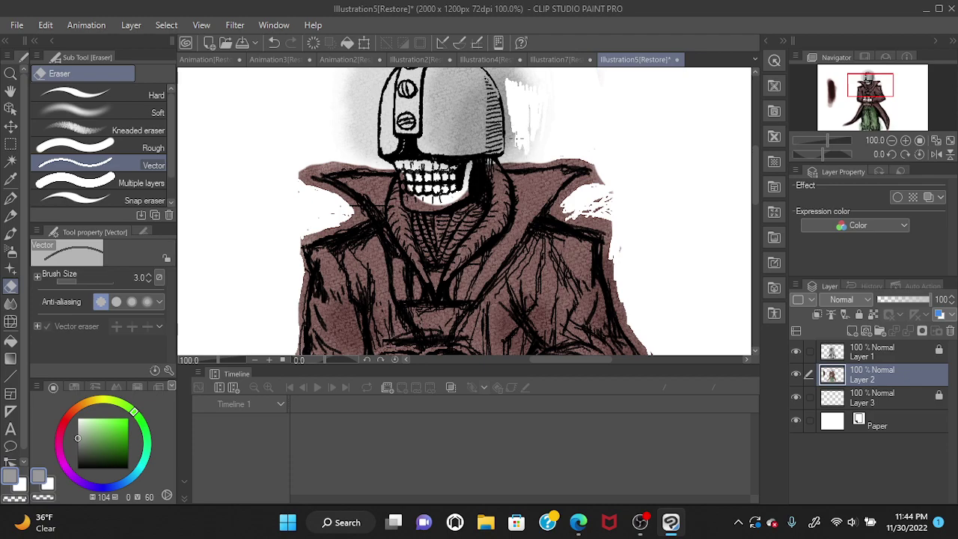
pyautogui.moveTo(516, 135)
pyautogui.mouseDown()
pyautogui.moveTo(521, 97)
pyautogui.moveTo(516, 139)
pyautogui.moveTo(514, 90)
pyautogui.moveTo(514, 118)
pyautogui.mouseUp()
pyautogui.moveTo(502, 88); pyautogui.dragTo(508, 105)
pyautogui.scroll(4, 566, 137)
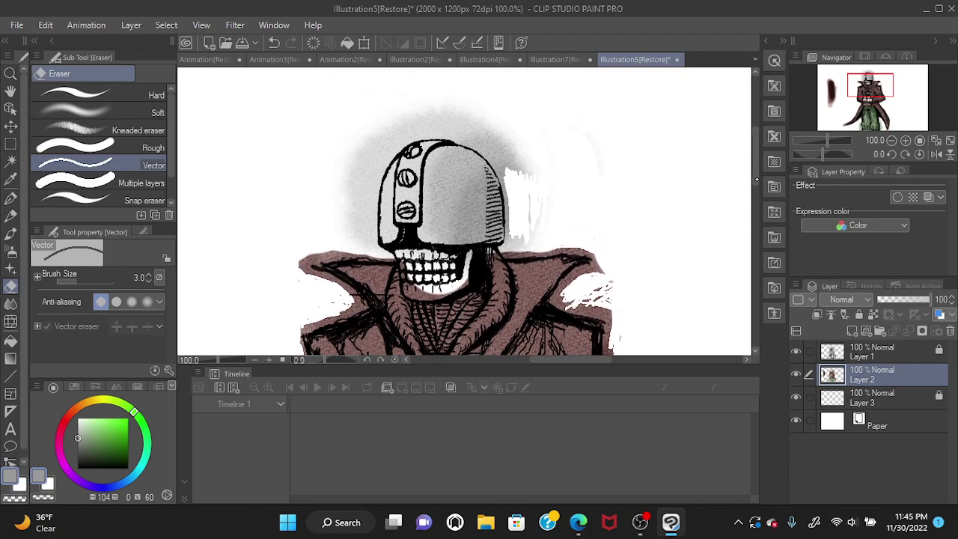
pyautogui.moveTo(504, 155)
pyautogui.mouseDown()
pyautogui.moveTo(500, 166)
pyautogui.moveTo(495, 158)
pyautogui.moveTo(506, 172)
pyautogui.moveTo(456, 128)
pyautogui.moveTo(411, 118)
pyautogui.moveTo(384, 139)
pyautogui.moveTo(404, 132)
pyautogui.moveTo(374, 169)
pyautogui.moveTo(373, 242)
pyautogui.moveTo(371, 171)
pyautogui.moveTo(375, 180)
pyautogui.moveTo(404, 137)
pyautogui.moveTo(438, 127)
pyautogui.moveTo(479, 146)
pyautogui.mouseUp()
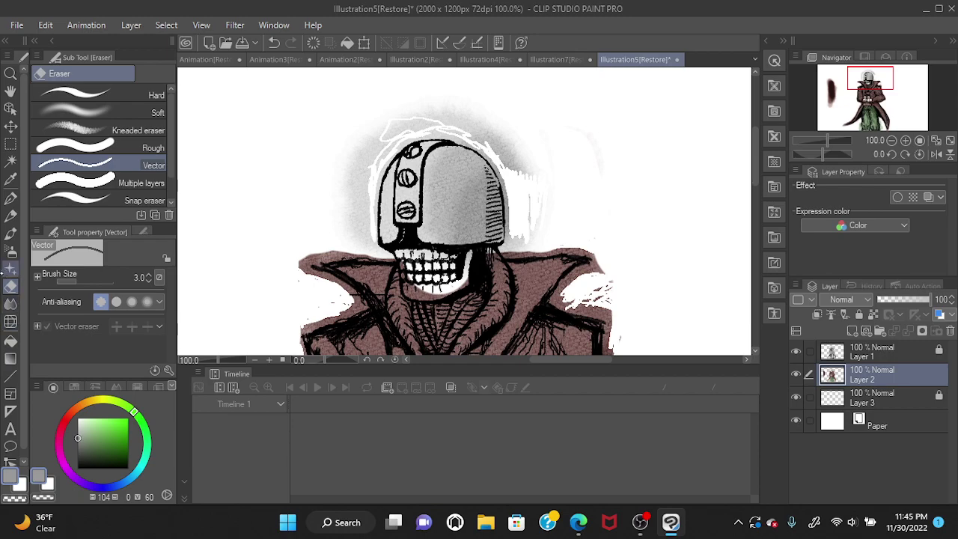
# - Erase the wide gray halo around the helmet with the Rough eraser and trim the remaining fringe with the Hard eraser
pyautogui.click(87, 149)
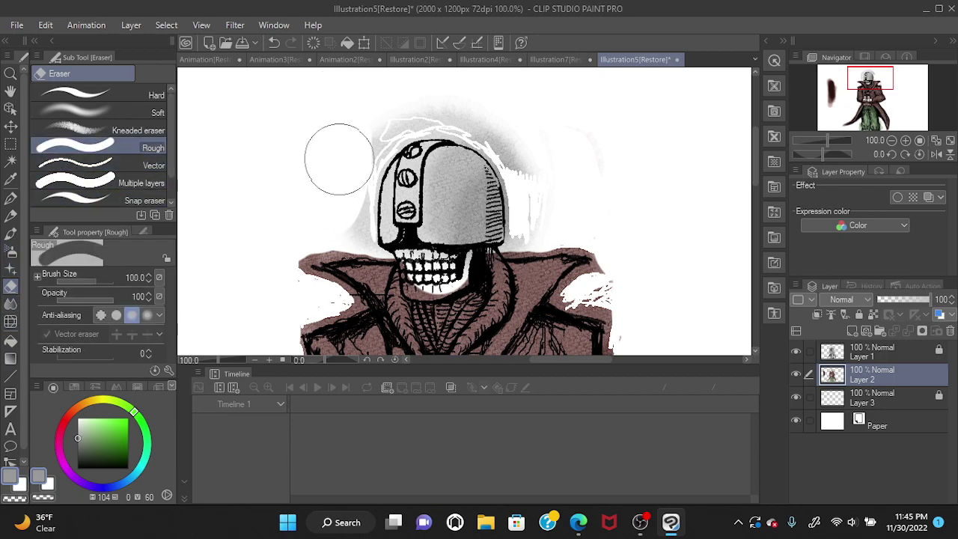
pyautogui.moveTo(344, 162)
pyautogui.mouseDown()
pyautogui.moveTo(342, 137)
pyautogui.moveTo(364, 112)
pyautogui.moveTo(397, 96)
pyautogui.moveTo(490, 97)
pyautogui.moveTo(573, 156)
pyautogui.moveTo(582, 111)
pyautogui.mouseUp()
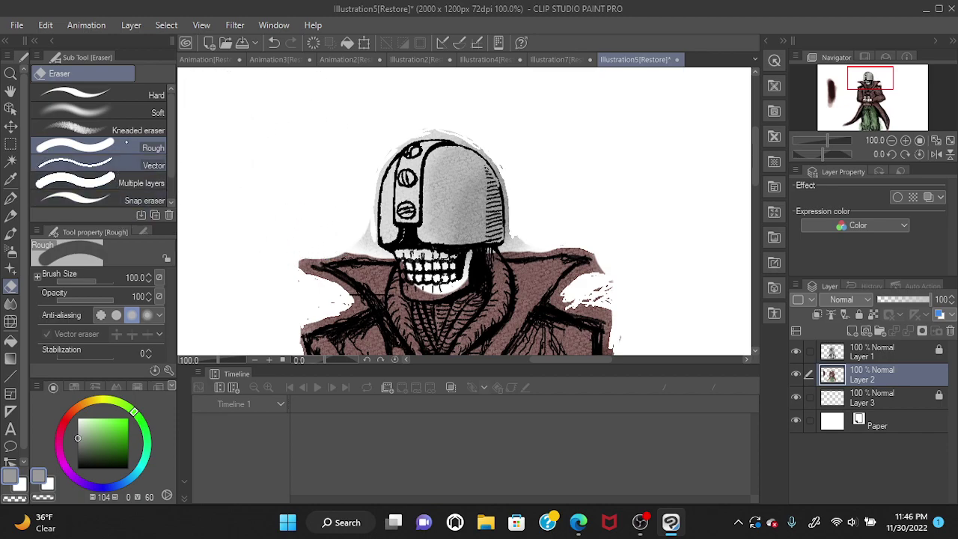
pyautogui.click(97, 95)
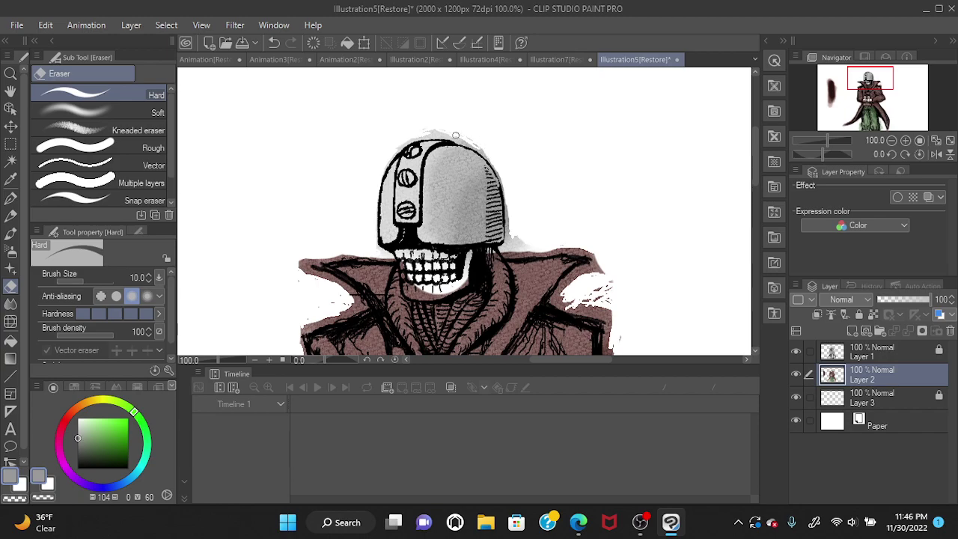
pyautogui.moveTo(476, 146); pyautogui.dragTo(484, 144)
pyautogui.moveTo(522, 252)
pyautogui.mouseDown()
pyautogui.moveTo(534, 255)
pyautogui.moveTo(511, 254)
pyautogui.mouseUp()
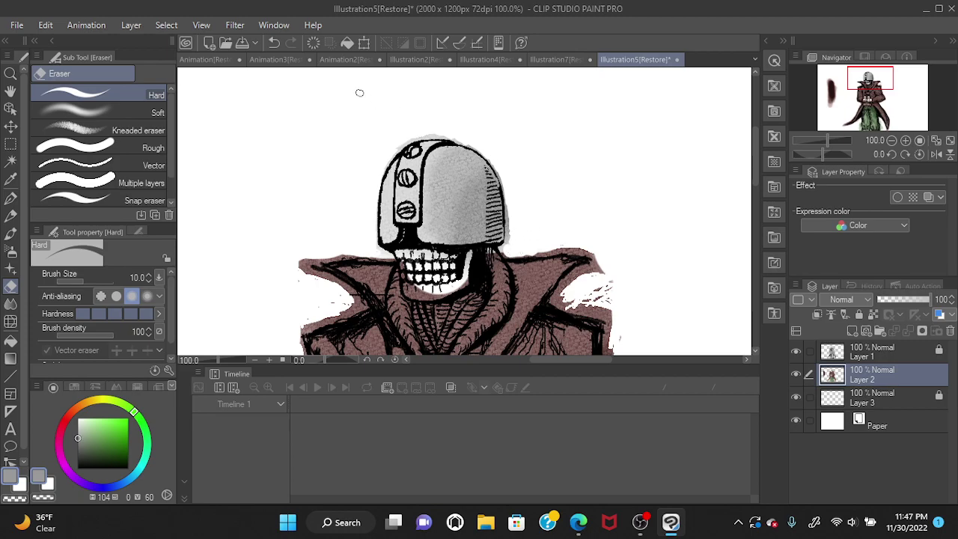
# - Undo the latest Hard eraser strokes around the helmet, restoring one of them
pyautogui.click(274, 43)
pyautogui.click(274, 43)
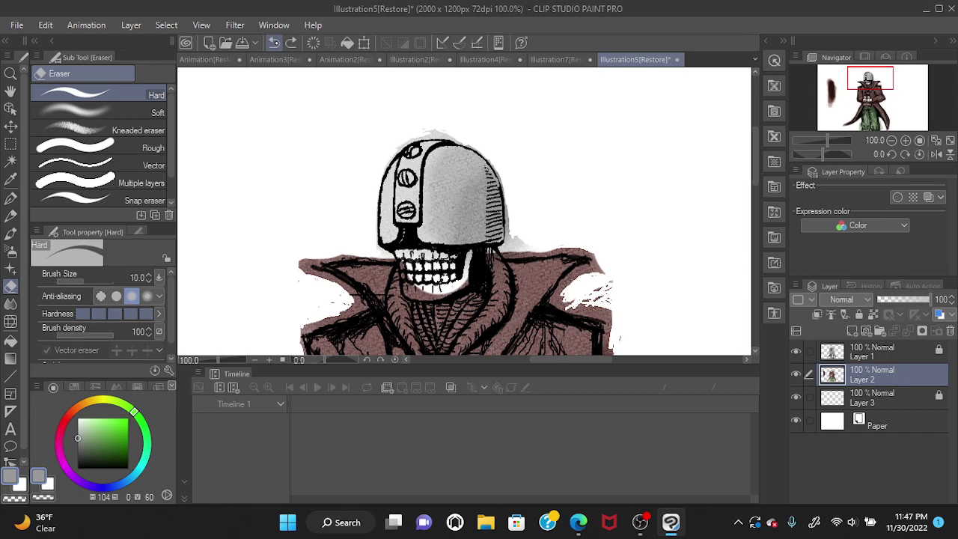
pyautogui.click(291, 43)
pyautogui.moveTo(610, 261); pyautogui.dragTo(610, 247)
# - Erase the gray and brown overspill below the helmet's rear corner and along the adjoining top edge of the collar
pyautogui.click(11, 72)
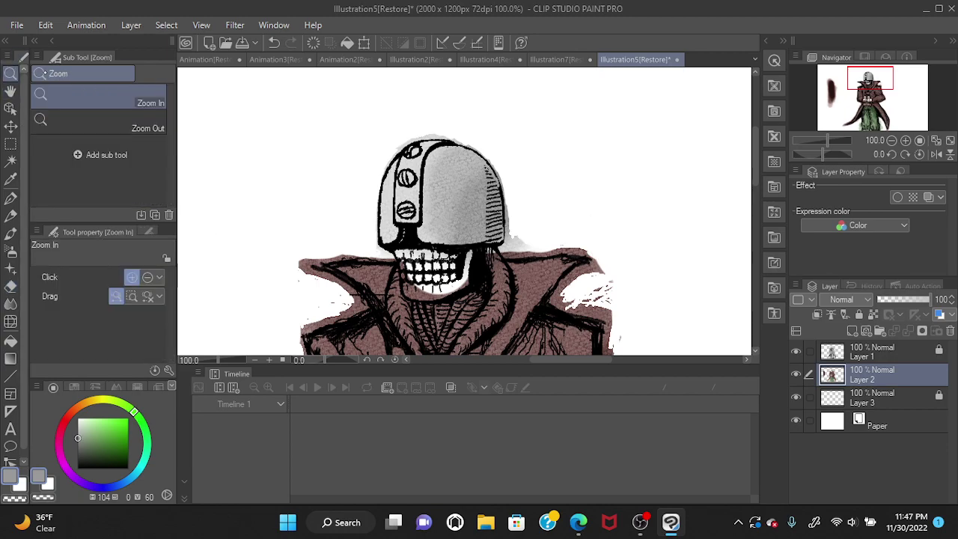
pyautogui.click(503, 253)
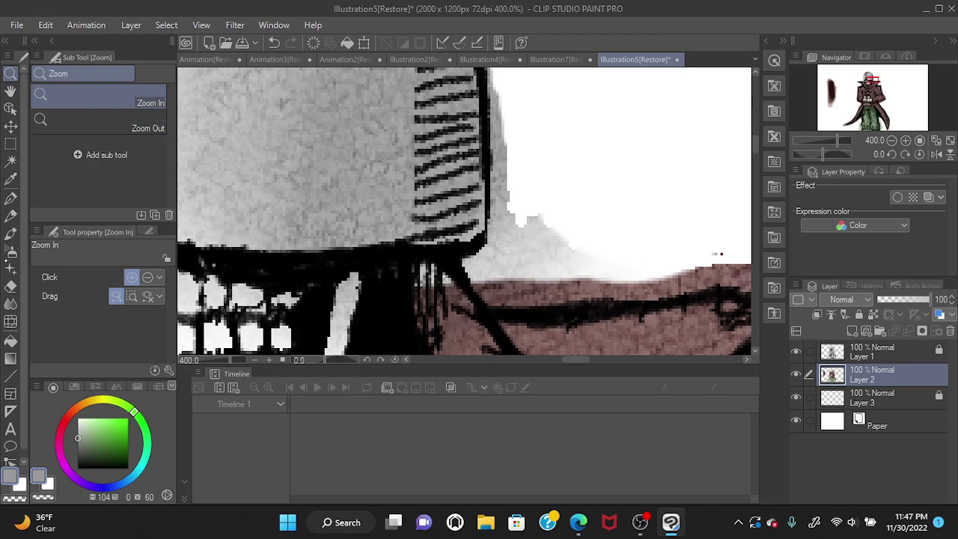
pyautogui.click(11, 286)
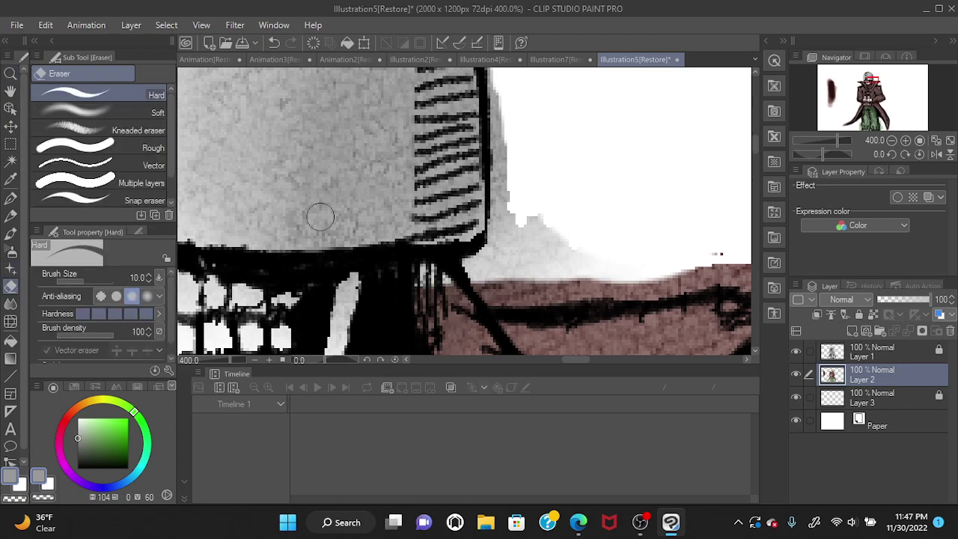
pyautogui.moveTo(526, 166)
pyautogui.mouseDown()
pyautogui.moveTo(519, 191)
pyautogui.moveTo(509, 130)
pyautogui.moveTo(506, 155)
pyautogui.moveTo(507, 119)
pyautogui.moveTo(505, 152)
pyautogui.moveTo(505, 98)
pyautogui.moveTo(505, 194)
pyautogui.moveTo(505, 181)
pyautogui.moveTo(514, 198)
pyautogui.moveTo(521, 158)
pyautogui.moveTo(510, 244)
pyautogui.moveTo(530, 202)
pyautogui.moveTo(524, 233)
pyautogui.moveTo(535, 190)
pyautogui.moveTo(533, 253)
pyautogui.moveTo(548, 203)
pyautogui.moveTo(571, 240)
pyautogui.moveTo(562, 280)
pyautogui.moveTo(541, 289)
pyautogui.moveTo(625, 274)
pyautogui.moveTo(651, 278)
pyautogui.moveTo(645, 286)
pyautogui.moveTo(725, 274)
pyautogui.moveTo(715, 269)
pyautogui.moveTo(722, 248)
pyautogui.moveTo(715, 262)
pyautogui.moveTo(668, 261)
pyautogui.moveTo(631, 284)
pyautogui.moveTo(650, 286)
pyautogui.moveTo(525, 291)
pyautogui.moveTo(556, 302)
pyautogui.moveTo(489, 278)
pyautogui.moveTo(504, 301)
pyautogui.moveTo(567, 302)
pyautogui.moveTo(531, 284)
pyautogui.moveTo(490, 292)
pyautogui.moveTo(471, 262)
pyautogui.moveTo(475, 274)
pyautogui.moveTo(493, 274)
pyautogui.moveTo(479, 267)
pyautogui.moveTo(502, 252)
pyautogui.moveTo(516, 284)
pyautogui.moveTo(546, 250)
pyautogui.moveTo(512, 271)
pyautogui.moveTo(505, 218)
pyautogui.moveTo(499, 234)
pyautogui.moveTo(512, 178)
pyautogui.mouseUp()
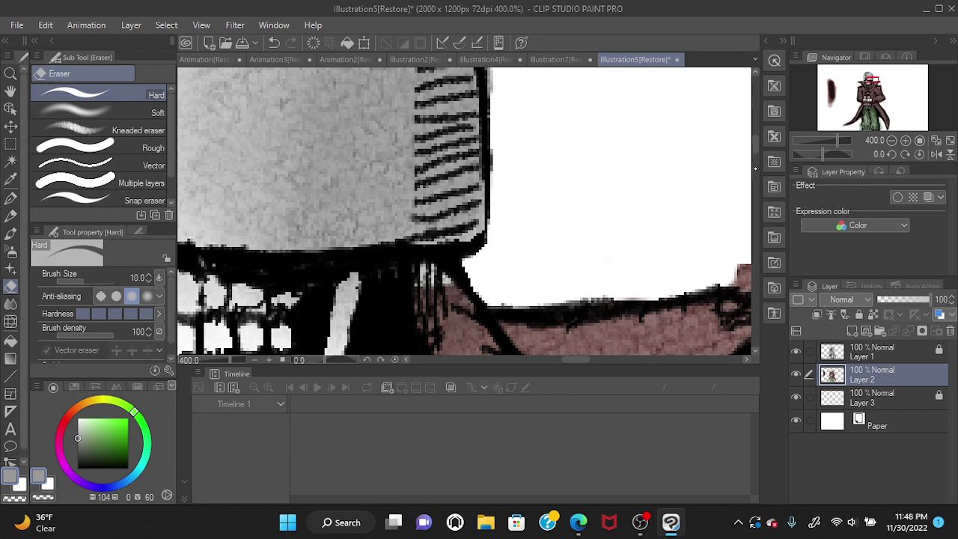
# - Erase the thin gray fringe along the helmet's curved rear outline beside the hatching with the Hard eraser
pyautogui.scroll(-2, 756, 149)
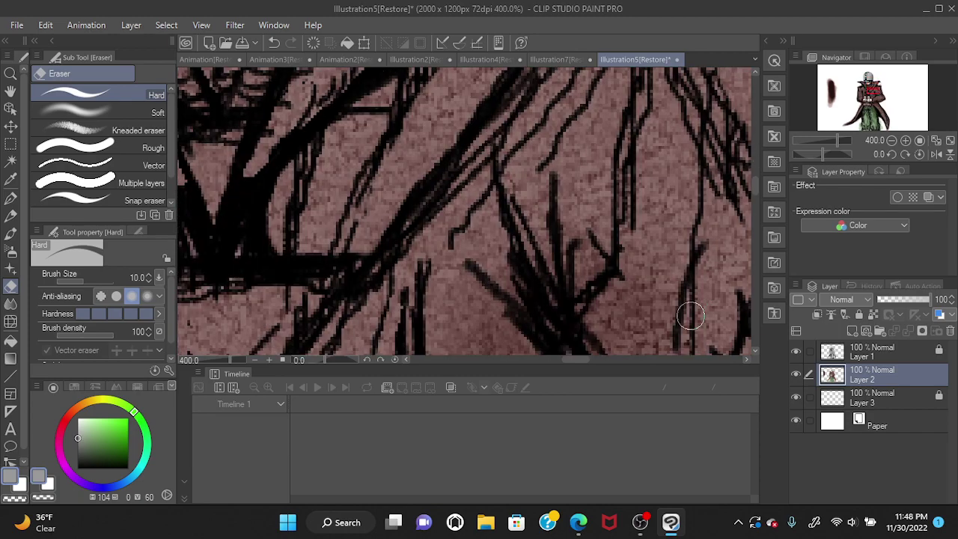
pyautogui.moveTo(576, 361); pyautogui.dragTo(612, 361)
pyautogui.moveTo(754, 187); pyautogui.dragTo(757, 139)
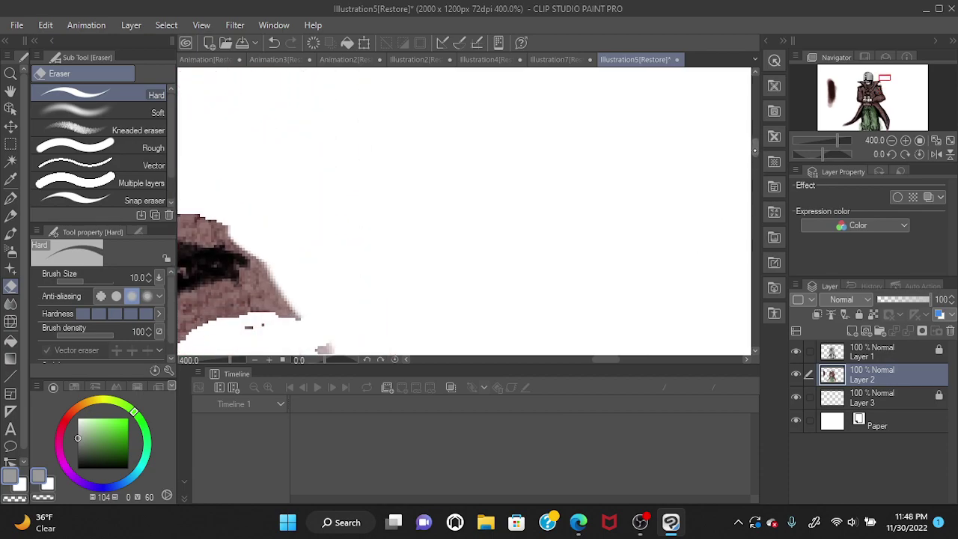
pyautogui.moveTo(613, 359); pyautogui.dragTo(591, 360)
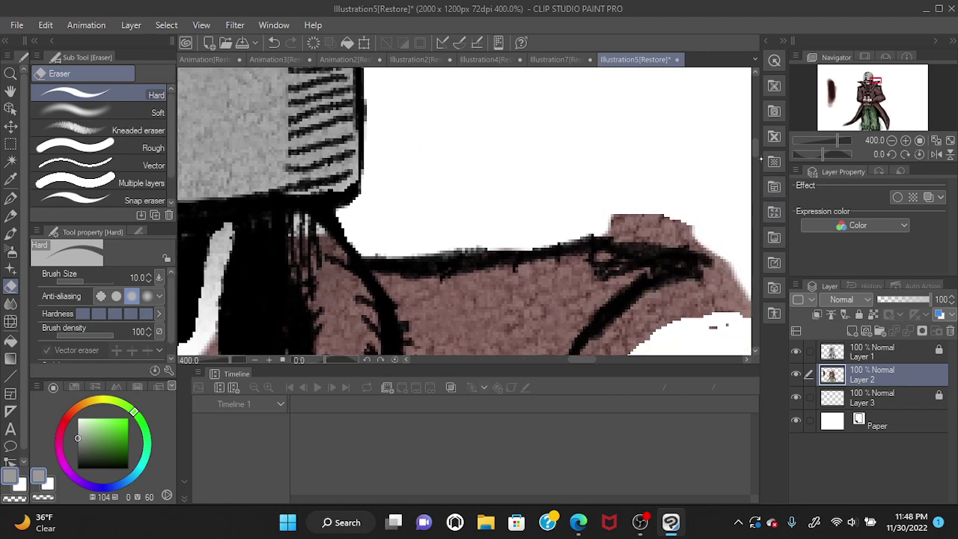
pyautogui.moveTo(757, 152); pyautogui.dragTo(757, 140)
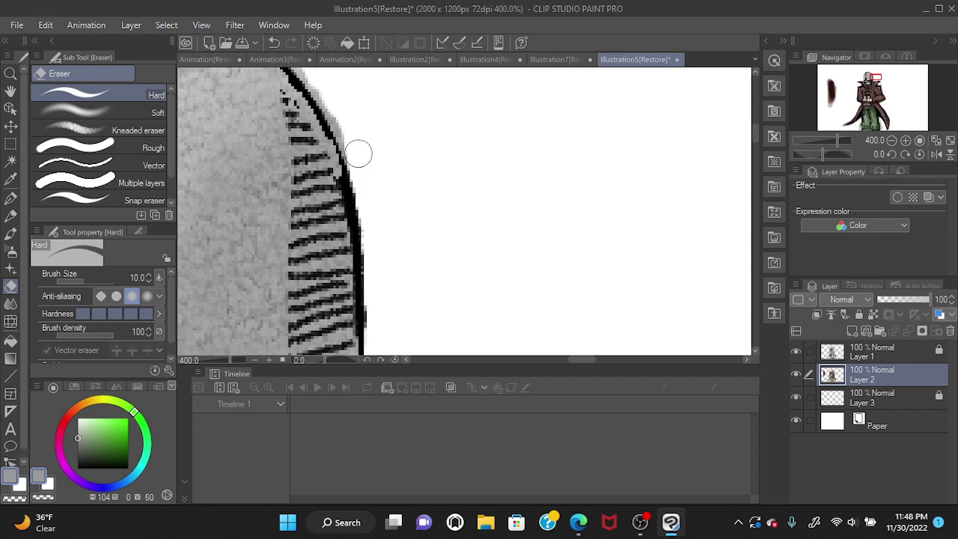
pyautogui.moveTo(347, 122); pyautogui.dragTo(328, 94)
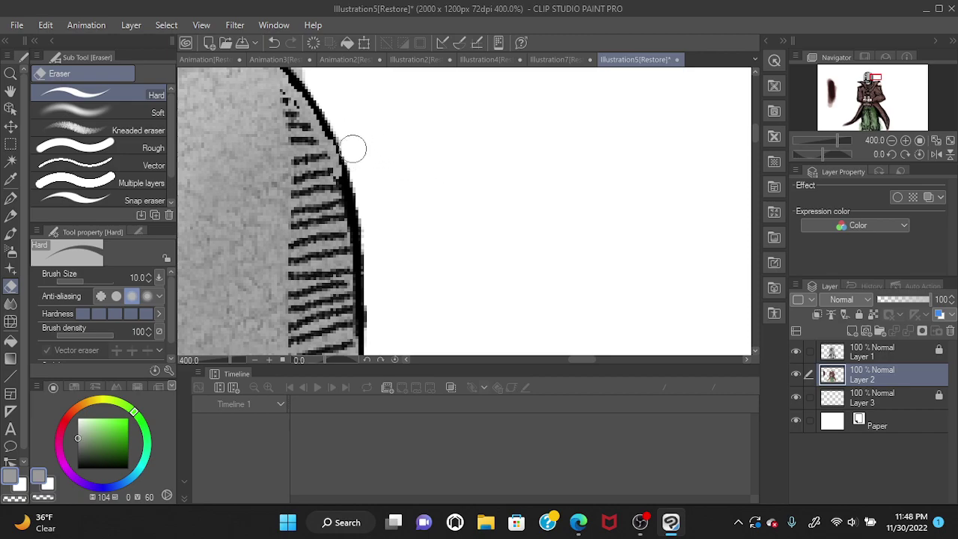
pyautogui.moveTo(346, 128); pyautogui.dragTo(364, 184)
# - Erase the gray overspill above the helmet's domed top and around the riveted strip with the Hard eraser
pyautogui.moveTo(758, 140)
pyautogui.mouseDown()
pyautogui.moveTo(757, 124)
pyautogui.moveTo(749, 133)
pyautogui.mouseUp()
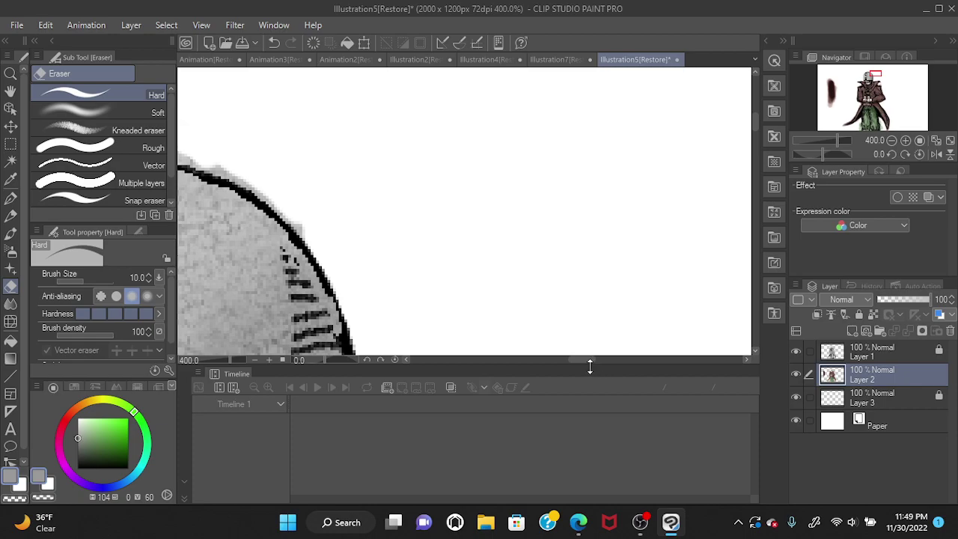
pyautogui.moveTo(588, 363); pyautogui.dragTo(569, 361)
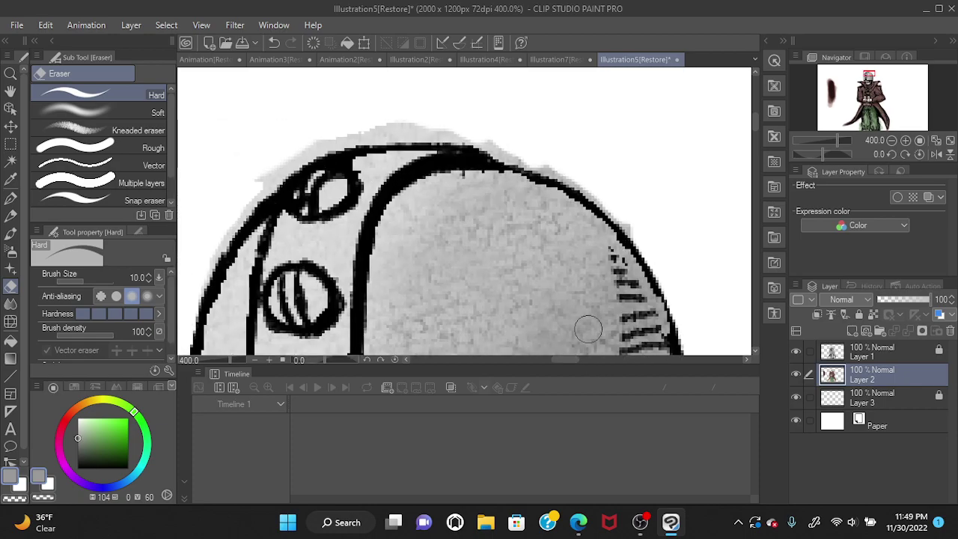
pyautogui.moveTo(620, 178)
pyautogui.mouseDown()
pyautogui.moveTo(632, 224)
pyautogui.moveTo(627, 217)
pyautogui.moveTo(646, 247)
pyautogui.moveTo(619, 197)
pyautogui.moveTo(626, 202)
pyautogui.moveTo(628, 221)
pyautogui.moveTo(608, 196)
pyautogui.moveTo(622, 214)
pyautogui.moveTo(515, 144)
pyautogui.mouseUp()
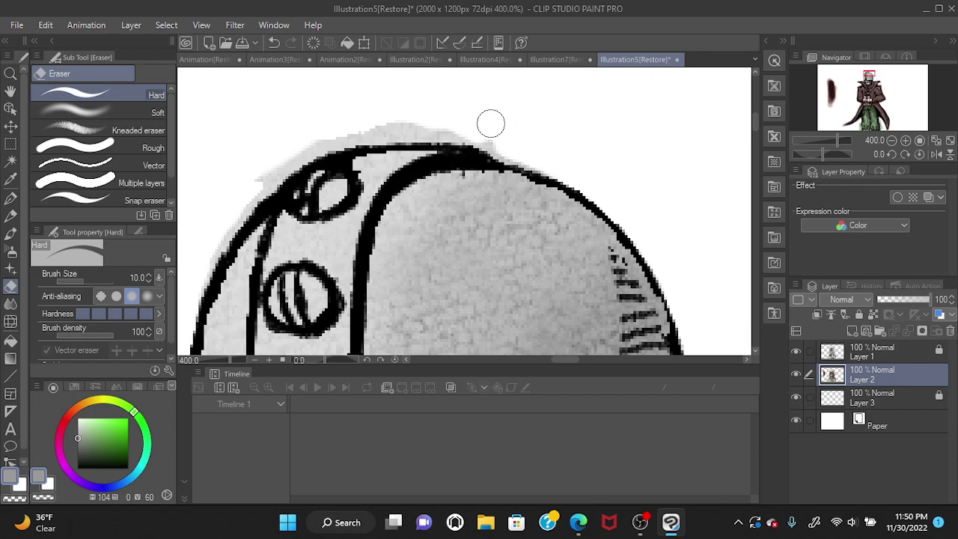
pyautogui.moveTo(496, 145); pyautogui.dragTo(537, 159)
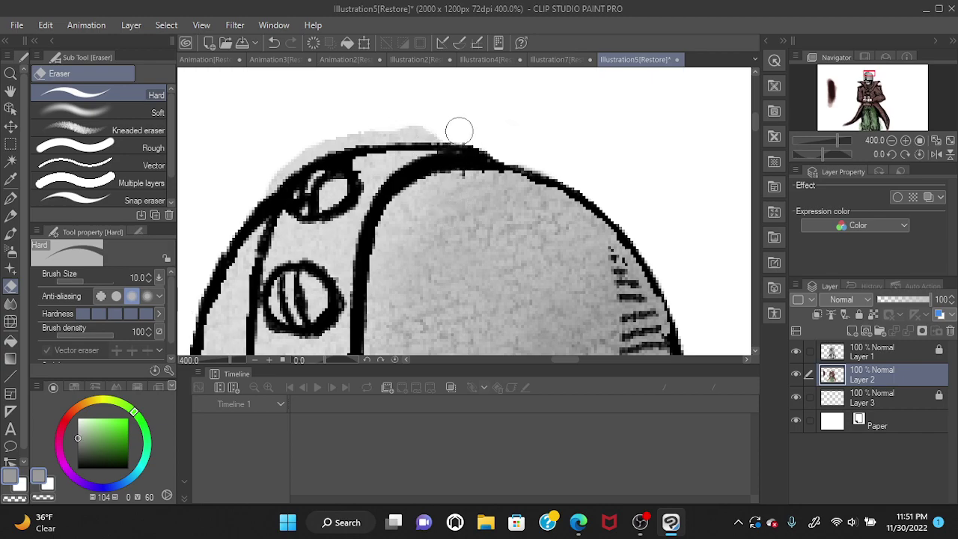
pyautogui.moveTo(345, 122)
pyautogui.mouseDown()
pyautogui.moveTo(310, 134)
pyautogui.moveTo(250, 188)
pyautogui.moveTo(284, 158)
pyautogui.moveTo(338, 137)
pyautogui.moveTo(439, 128)
pyautogui.moveTo(480, 143)
pyautogui.moveTo(473, 136)
pyautogui.mouseUp()
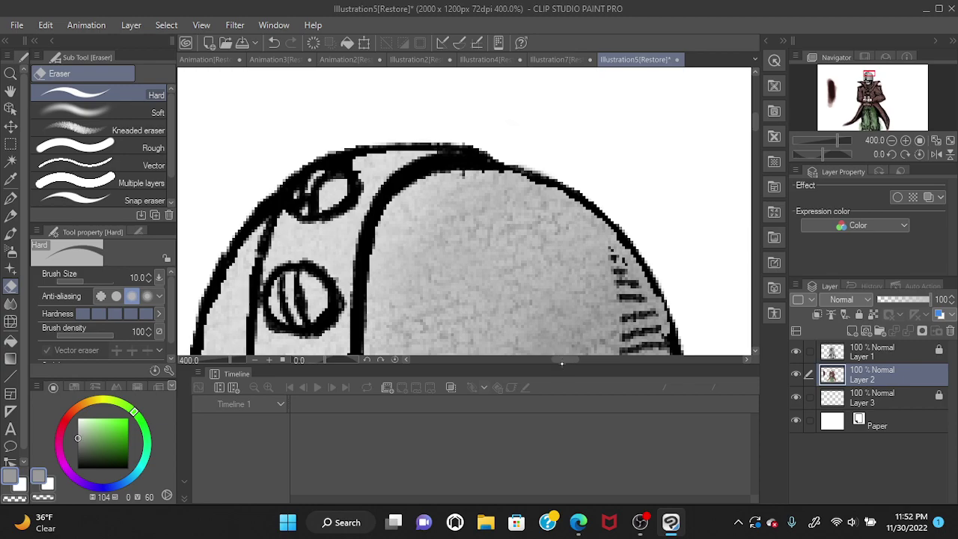
# - Erase the overspill below the helmet's front corner and along the top edge of the collar in front of the jaw
pyautogui.moveTo(556, 359); pyautogui.dragTo(550, 360)
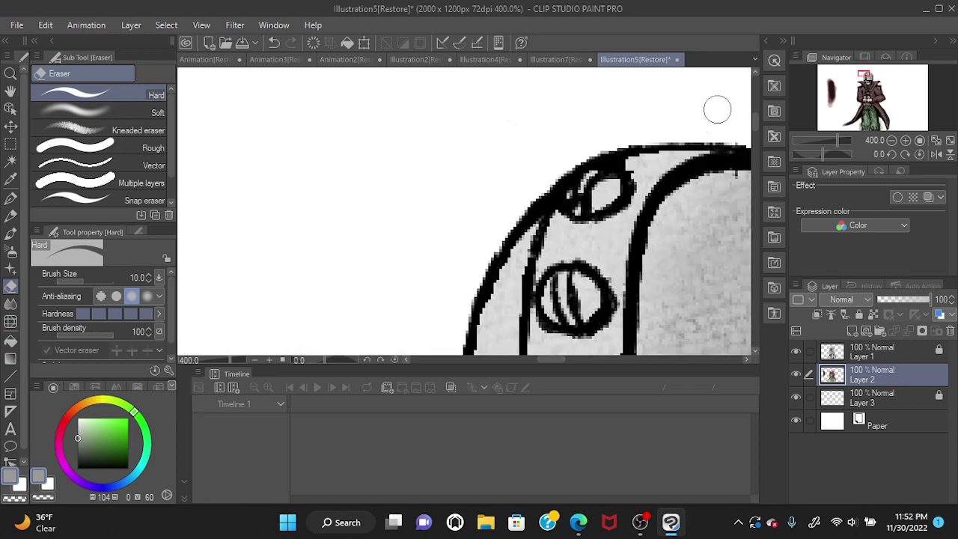
pyautogui.moveTo(755, 124); pyautogui.dragTo(754, 146)
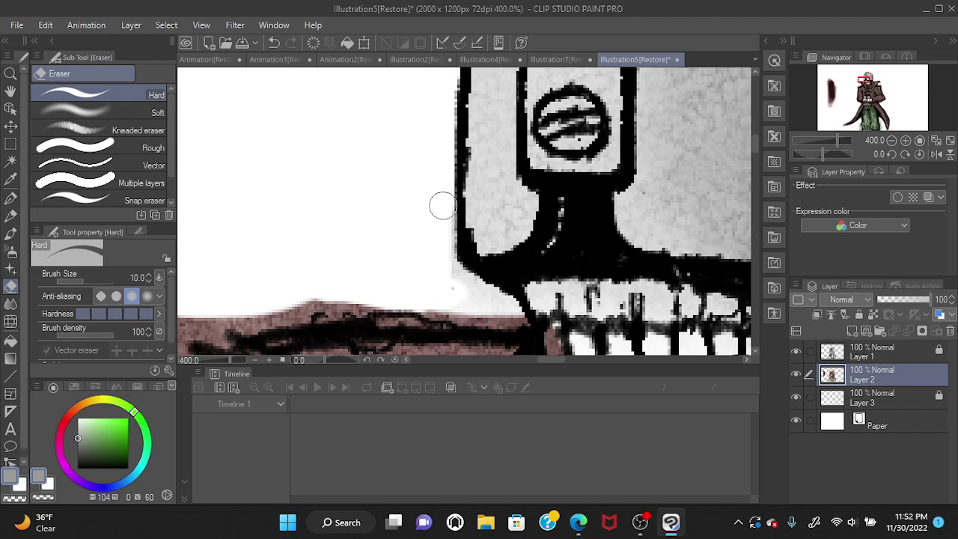
pyautogui.moveTo(448, 253)
pyautogui.mouseDown()
pyautogui.moveTo(465, 280)
pyautogui.moveTo(452, 253)
pyautogui.moveTo(449, 290)
pyautogui.moveTo(466, 283)
pyautogui.moveTo(449, 281)
pyautogui.moveTo(511, 303)
pyautogui.moveTo(515, 309)
pyautogui.moveTo(505, 309)
pyautogui.moveTo(517, 315)
pyautogui.moveTo(448, 307)
pyautogui.moveTo(472, 317)
pyautogui.moveTo(450, 300)
pyautogui.moveTo(440, 308)
pyautogui.moveTo(384, 287)
pyautogui.moveTo(355, 289)
pyautogui.moveTo(351, 301)
pyautogui.moveTo(391, 292)
pyautogui.mouseUp()
pyautogui.moveTo(314, 297)
pyautogui.mouseDown()
pyautogui.moveTo(341, 305)
pyautogui.moveTo(314, 301)
pyautogui.moveTo(335, 304)
pyautogui.moveTo(296, 308)
pyautogui.moveTo(326, 313)
pyautogui.moveTo(297, 311)
pyautogui.moveTo(341, 303)
pyautogui.moveTo(245, 321)
pyautogui.moveTo(260, 321)
pyautogui.moveTo(215, 329)
pyautogui.mouseUp()
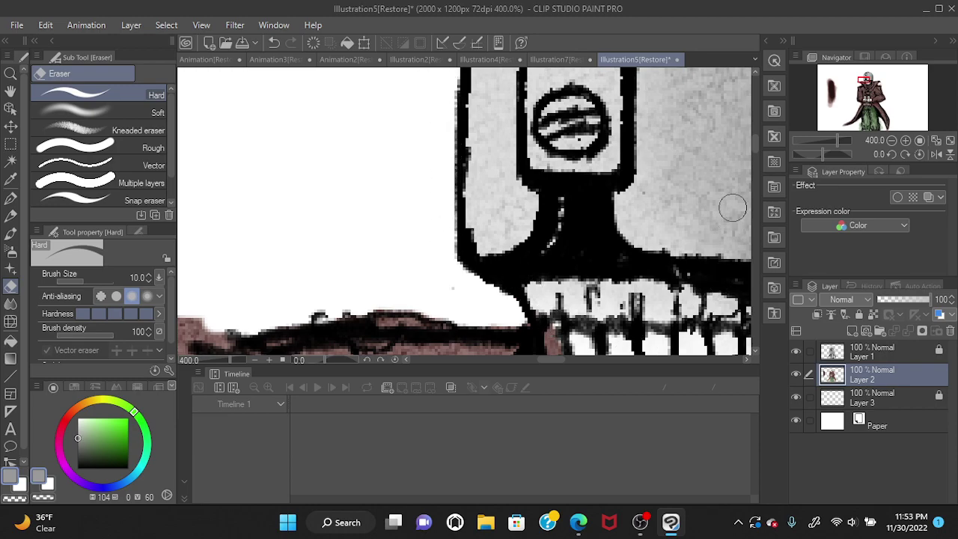
# - Erase the gray and brown color from the skull's teeth and jaw with the Hard eraser
pyautogui.scroll(-4, 464, 210)
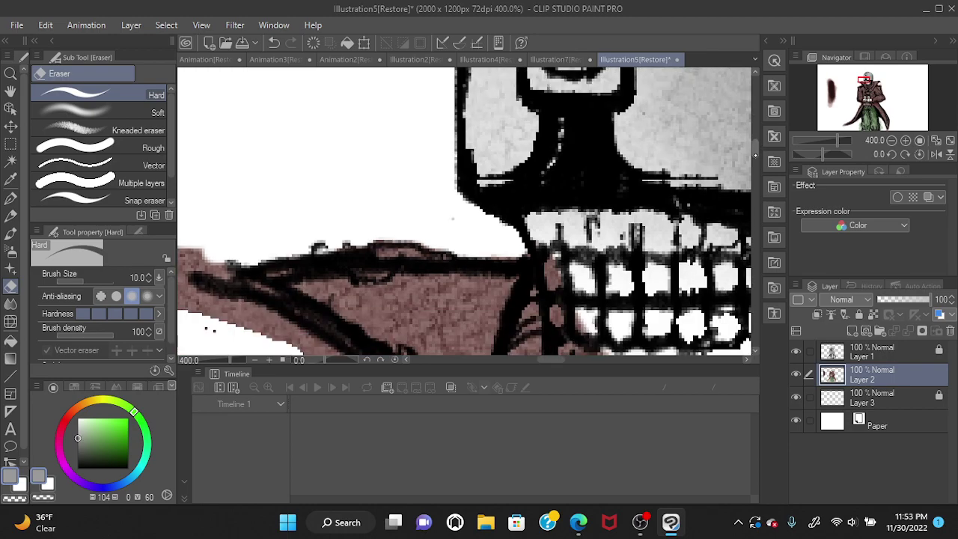
pyautogui.moveTo(548, 358)
pyautogui.mouseDown()
pyautogui.moveTo(587, 358)
pyautogui.moveTo(566, 359)
pyautogui.mouseUp()
pyautogui.moveTo(546, 211)
pyautogui.mouseDown()
pyautogui.moveTo(533, 179)
pyautogui.moveTo(584, 187)
pyautogui.moveTo(545, 176)
pyautogui.moveTo(587, 176)
pyautogui.moveTo(582, 164)
pyautogui.moveTo(516, 173)
pyautogui.moveTo(542, 158)
pyautogui.moveTo(492, 202)
pyautogui.moveTo(501, 163)
pyautogui.moveTo(487, 190)
pyautogui.moveTo(496, 156)
pyautogui.moveTo(484, 146)
pyautogui.moveTo(497, 141)
pyautogui.moveTo(480, 139)
pyautogui.moveTo(499, 141)
pyautogui.moveTo(458, 163)
pyautogui.moveTo(468, 182)
pyautogui.moveTo(460, 171)
pyautogui.moveTo(449, 220)
pyautogui.moveTo(432, 142)
pyautogui.moveTo(427, 208)
pyautogui.moveTo(405, 158)
pyautogui.moveTo(382, 155)
pyautogui.moveTo(369, 172)
pyautogui.moveTo(342, 144)
pyautogui.moveTo(352, 175)
pyautogui.moveTo(366, 180)
pyautogui.moveTo(407, 321)
pyautogui.moveTo(453, 317)
pyautogui.moveTo(412, 301)
pyautogui.moveTo(439, 308)
pyautogui.moveTo(420, 292)
pyautogui.moveTo(431, 303)
pyautogui.moveTo(462, 284)
pyautogui.mouseUp()
pyautogui.moveTo(452, 320)
pyautogui.mouseDown()
pyautogui.moveTo(478, 324)
pyautogui.moveTo(448, 324)
pyautogui.moveTo(482, 330)
pyautogui.moveTo(436, 337)
pyautogui.moveTo(497, 328)
pyautogui.moveTo(481, 344)
pyautogui.moveTo(581, 309)
pyautogui.moveTo(619, 276)
pyautogui.moveTo(608, 277)
pyautogui.moveTo(629, 239)
pyautogui.moveTo(618, 281)
pyautogui.moveTo(632, 180)
pyautogui.moveTo(634, 201)
pyautogui.moveTo(646, 162)
pyautogui.moveTo(632, 158)
pyautogui.moveTo(650, 157)
pyautogui.moveTo(629, 155)
pyautogui.moveTo(606, 202)
pyautogui.moveTo(603, 225)
pyautogui.moveTo(620, 165)
pyautogui.moveTo(637, 152)
pyautogui.moveTo(640, 184)
pyautogui.moveTo(644, 149)
pyautogui.moveTo(625, 152)
pyautogui.moveTo(612, 172)
pyautogui.moveTo(593, 271)
pyautogui.moveTo(517, 291)
pyautogui.moveTo(375, 283)
pyautogui.moveTo(406, 333)
pyautogui.mouseUp()
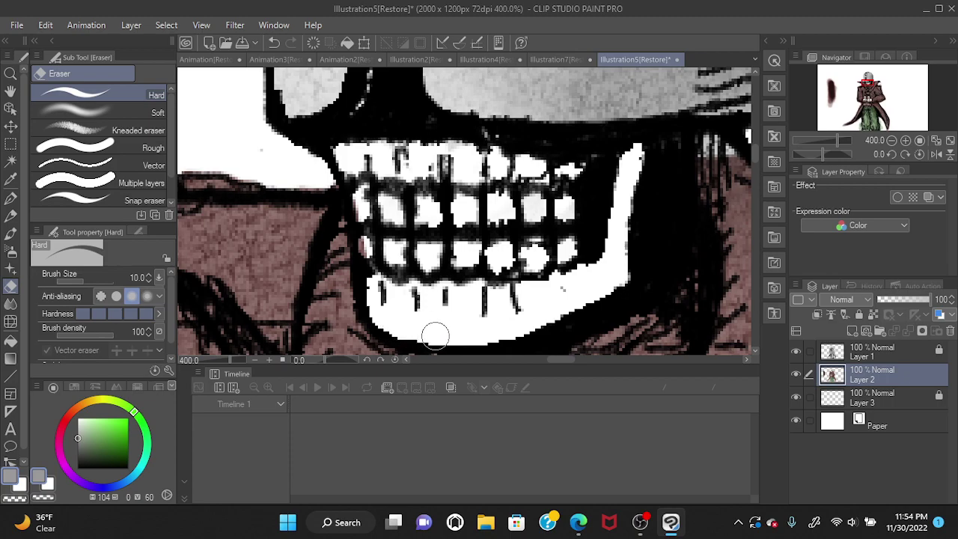
pyautogui.moveTo(394, 282)
pyautogui.mouseDown()
pyautogui.moveTo(371, 286)
pyautogui.moveTo(365, 194)
pyautogui.moveTo(362, 202)
pyautogui.moveTo(371, 226)
pyautogui.moveTo(384, 223)
pyautogui.moveTo(388, 203)
pyautogui.moveTo(398, 239)
pyautogui.moveTo(389, 184)
pyautogui.moveTo(369, 162)
pyautogui.moveTo(372, 184)
pyautogui.moveTo(362, 160)
pyautogui.moveTo(355, 175)
pyautogui.moveTo(352, 163)
pyautogui.moveTo(357, 177)
pyautogui.moveTo(343, 145)
pyautogui.moveTo(363, 176)
pyautogui.moveTo(366, 150)
pyautogui.moveTo(405, 156)
pyautogui.mouseUp()
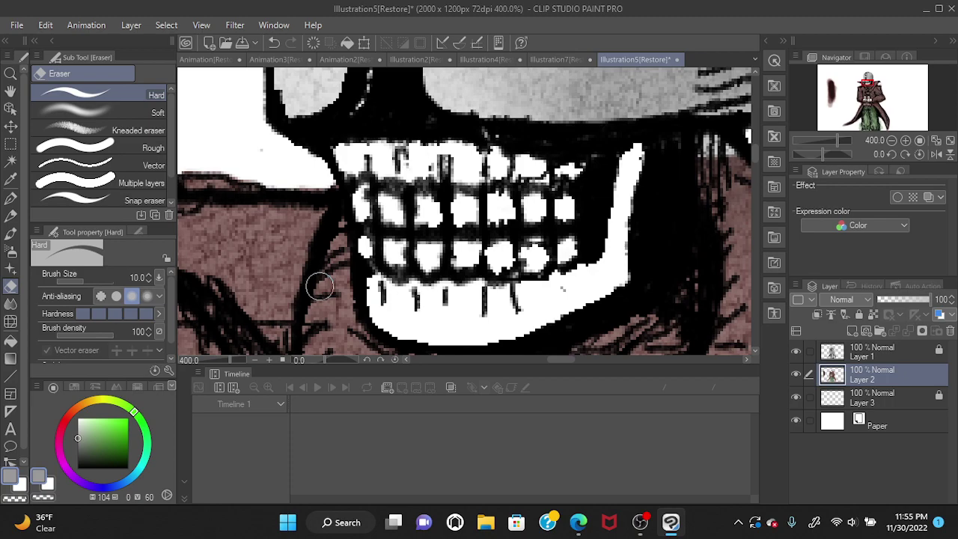
pyautogui.moveTo(320, 285); pyautogui.dragTo(320, 294)
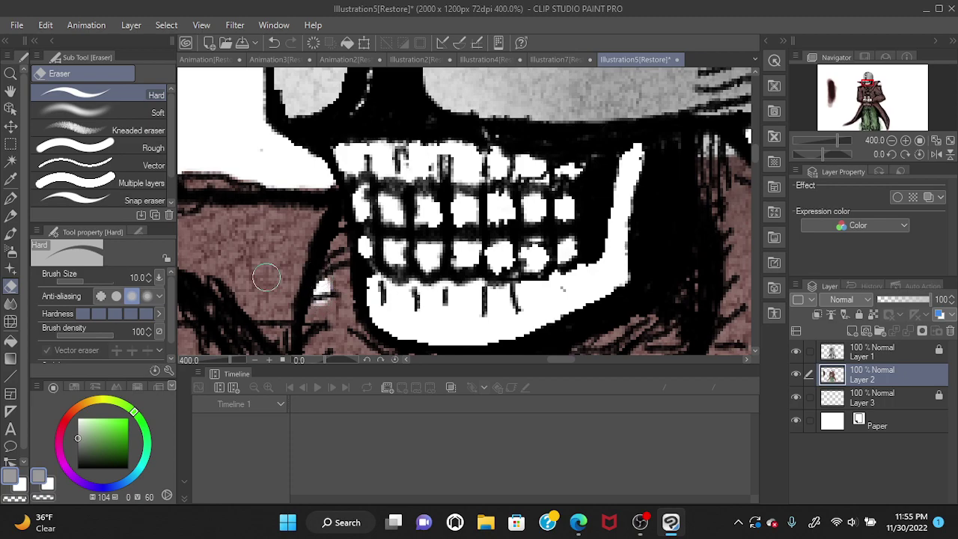
# - Paint the teeth and jaw pale yellow (hue 60, saturation 23, value 100) with the Soft bleed watercolor brush at size 120
pyautogui.click(80, 419)
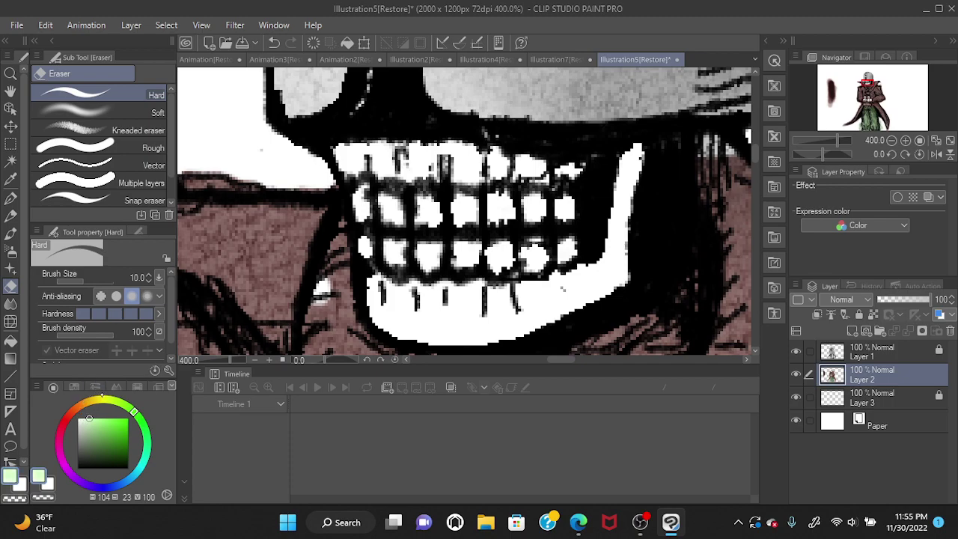
pyautogui.click(97, 398)
pyautogui.click(105, 396)
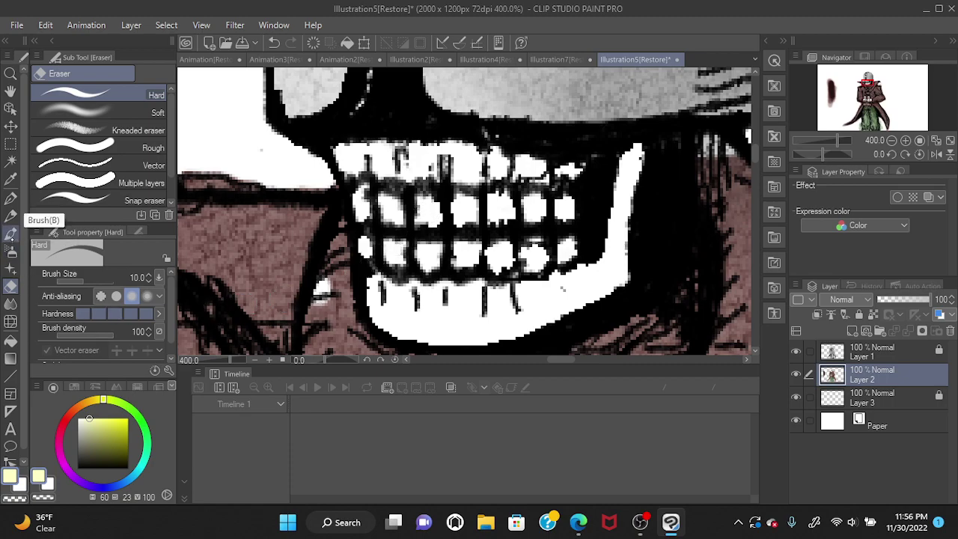
pyautogui.click(10, 234)
pyautogui.moveTo(373, 240)
pyautogui.mouseDown()
pyautogui.moveTo(453, 244)
pyautogui.moveTo(495, 230)
pyautogui.moveTo(477, 234)
pyautogui.moveTo(469, 220)
pyautogui.moveTo(473, 236)
pyautogui.moveTo(481, 205)
pyautogui.moveTo(473, 241)
pyautogui.moveTo(483, 206)
pyautogui.moveTo(481, 238)
pyautogui.moveTo(496, 218)
pyautogui.moveTo(479, 234)
pyautogui.moveTo(499, 234)
pyautogui.moveTo(521, 201)
pyautogui.moveTo(498, 198)
pyautogui.moveTo(550, 218)
pyautogui.moveTo(535, 201)
pyautogui.moveTo(520, 220)
pyautogui.mouseUp()
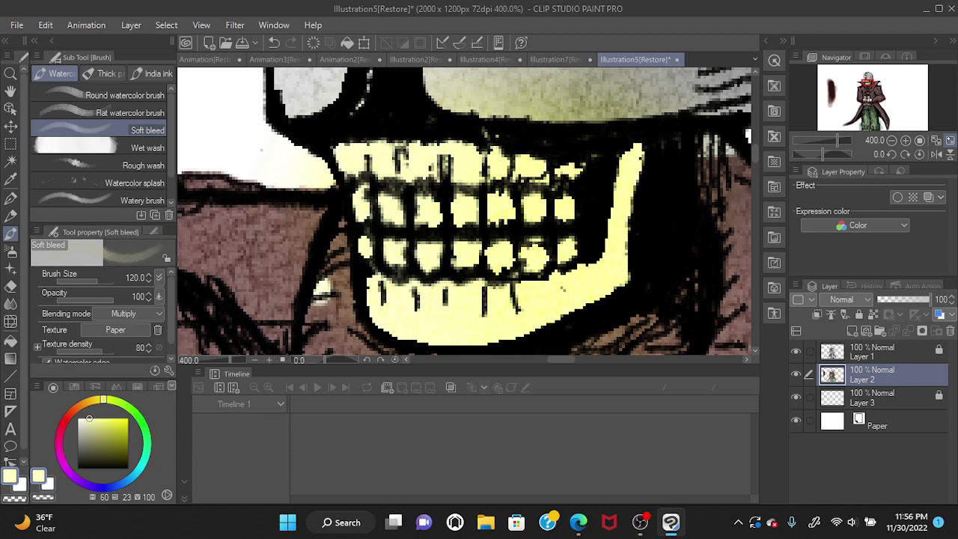
# - Fit the whole canvas in view and undo the latest pale yellow strokes to lighten the skull's color
pyautogui.click(950, 140)
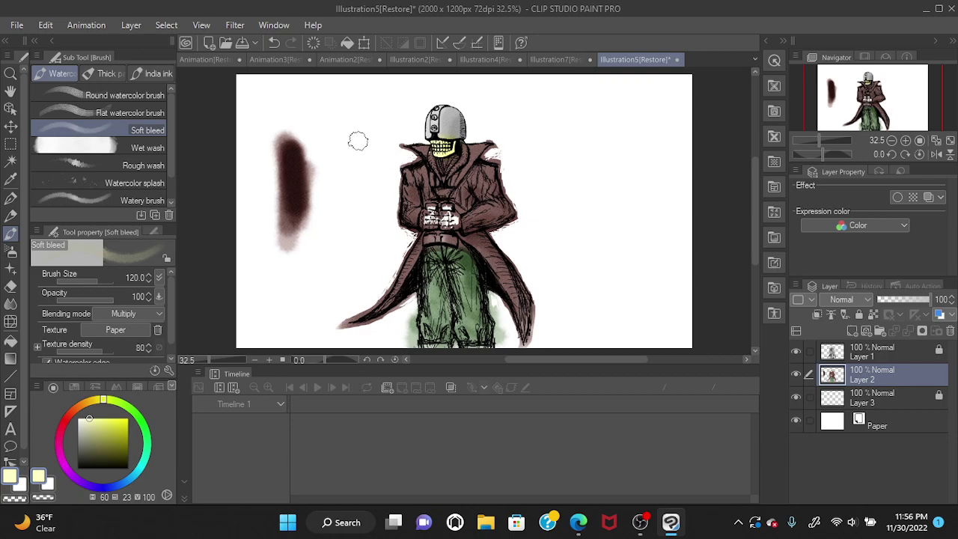
pyautogui.click(274, 43)
pyautogui.click(291, 42)
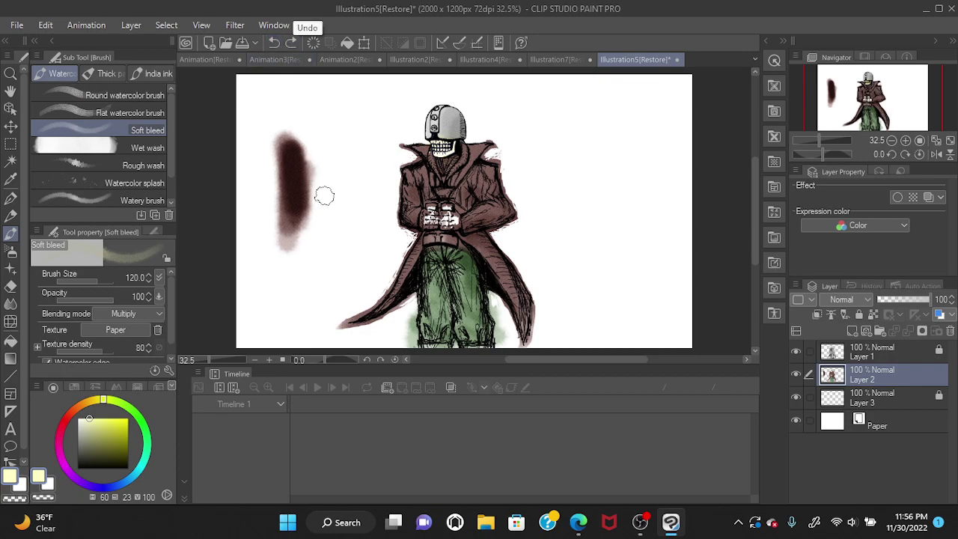
# - Examine the pale yellow tint on the skull's teeth and jaw at close range
pyautogui.click(16, 25)
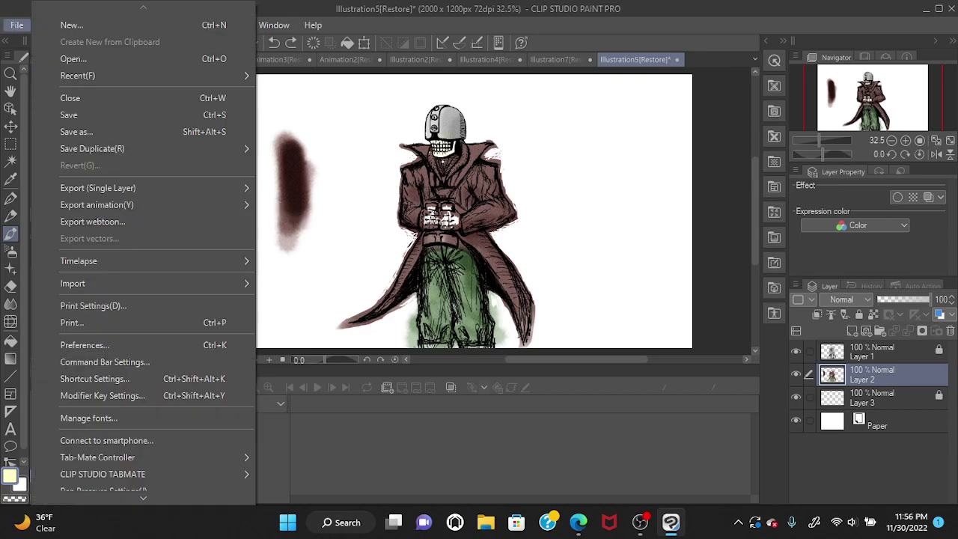
pyautogui.click(11, 74)
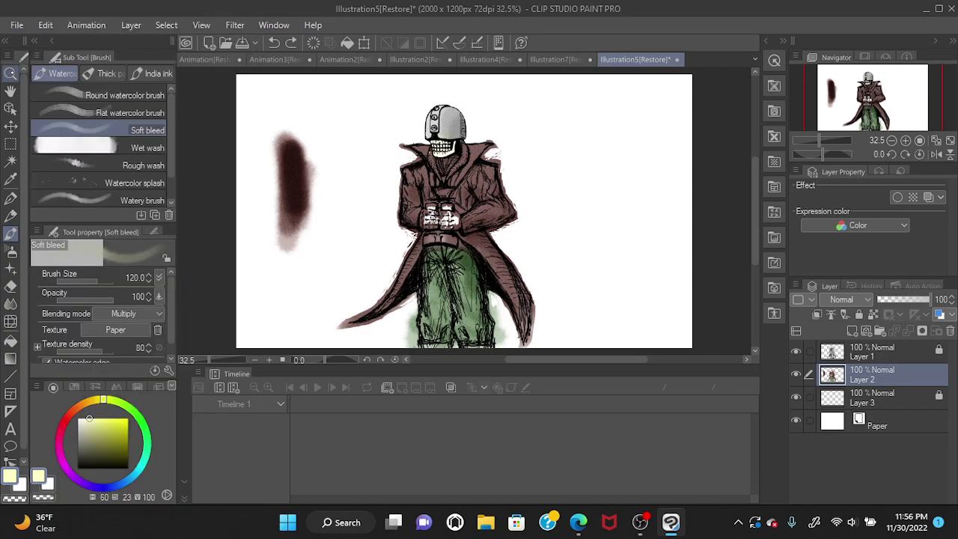
pyautogui.click(11, 73)
pyautogui.click(448, 159)
pyautogui.click(448, 159)
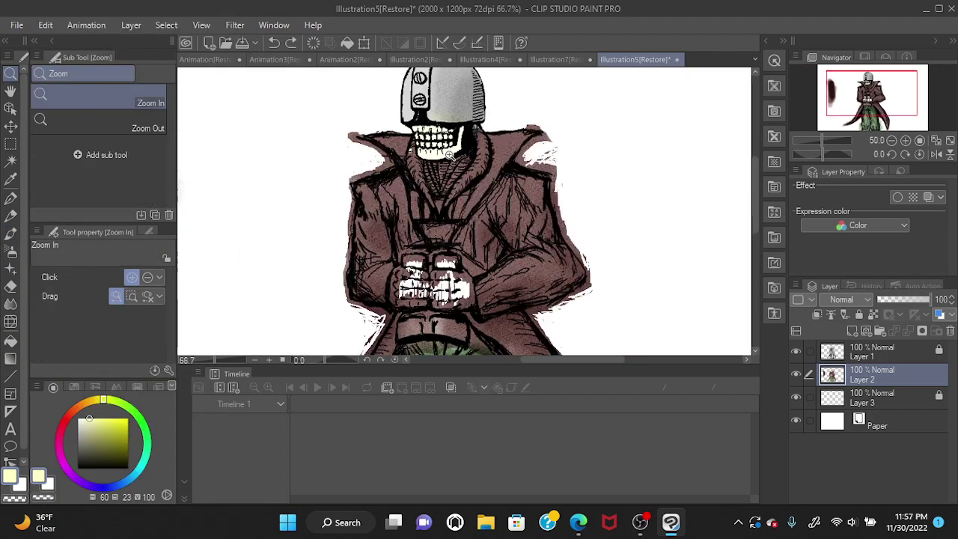
pyautogui.click(447, 159)
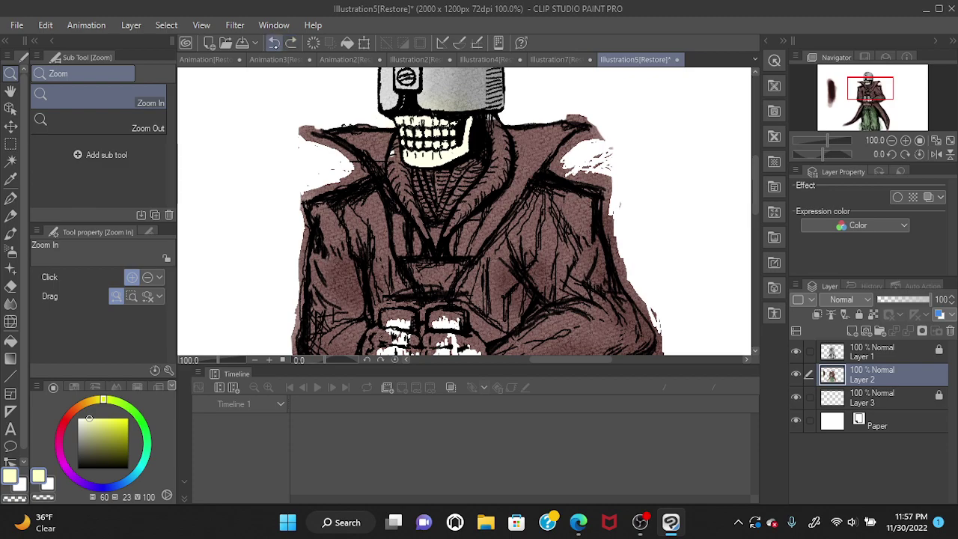
# - Compare the skull with and without the pale yellow tint, and leave the tint on its teeth and jaw undone
pyautogui.click(274, 42)
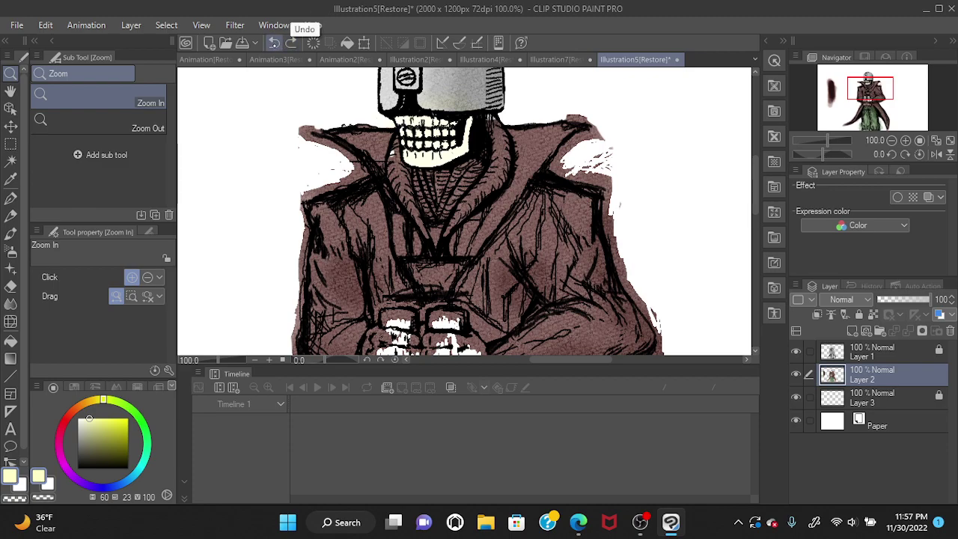
pyautogui.click(274, 43)
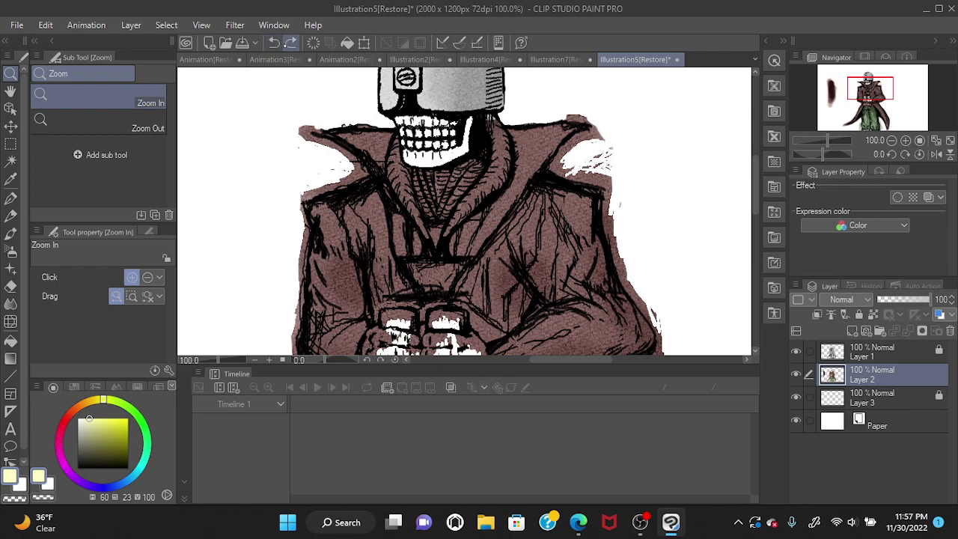
pyautogui.click(291, 43)
pyautogui.click(274, 43)
pyautogui.click(291, 43)
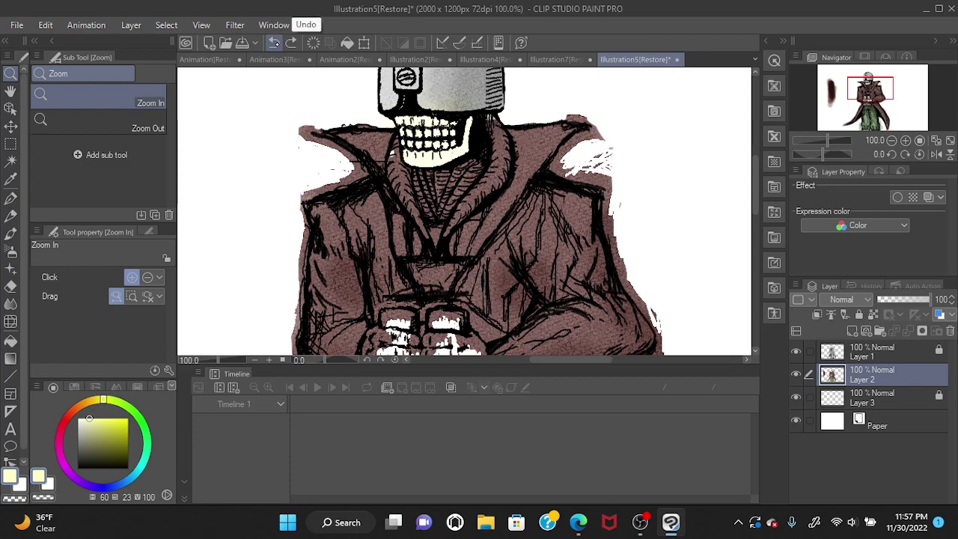
pyautogui.click(274, 42)
pyautogui.click(292, 42)
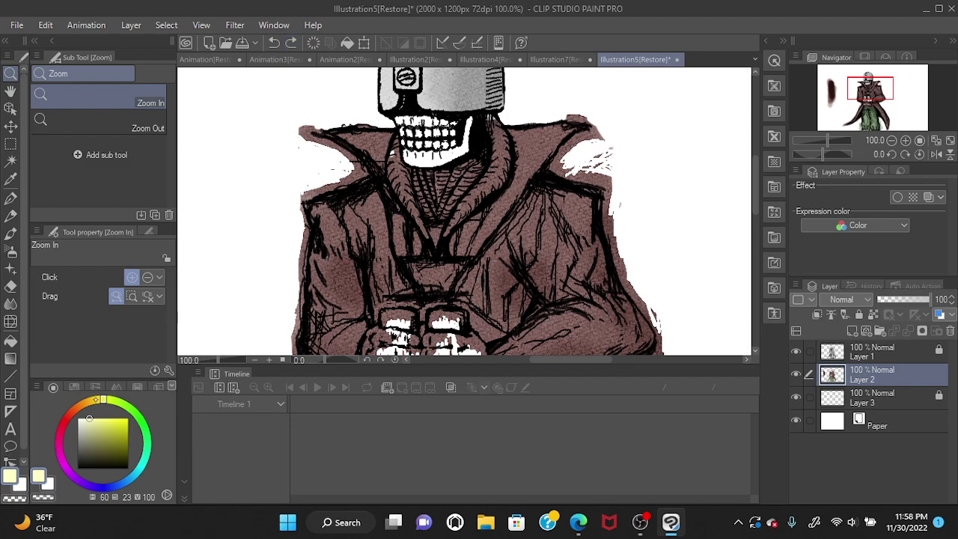
# - Paint a muted yellow-green test swatch (hue 60, saturation 31, value 81) on blank canvas beside the figure with Soft bleed at size 120
pyautogui.click(88, 432)
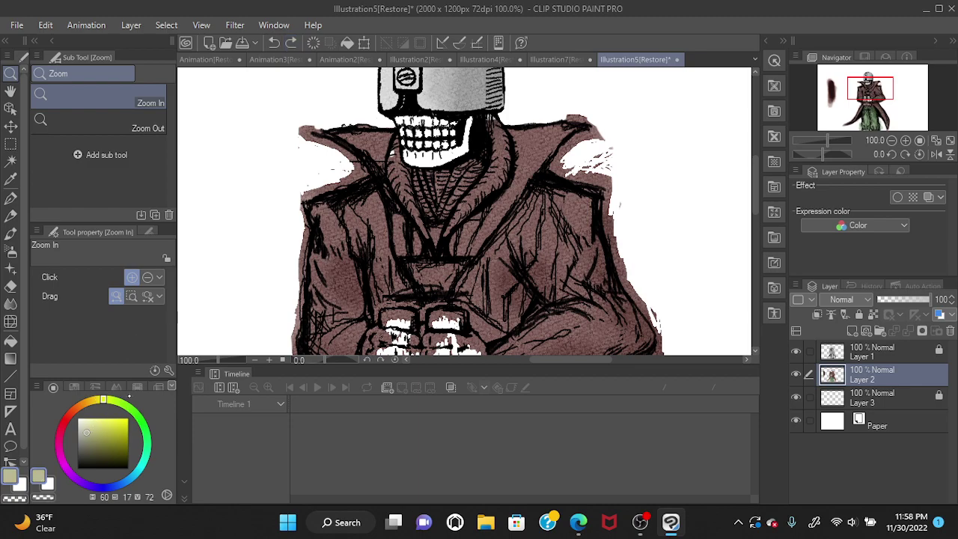
pyautogui.click(93, 428)
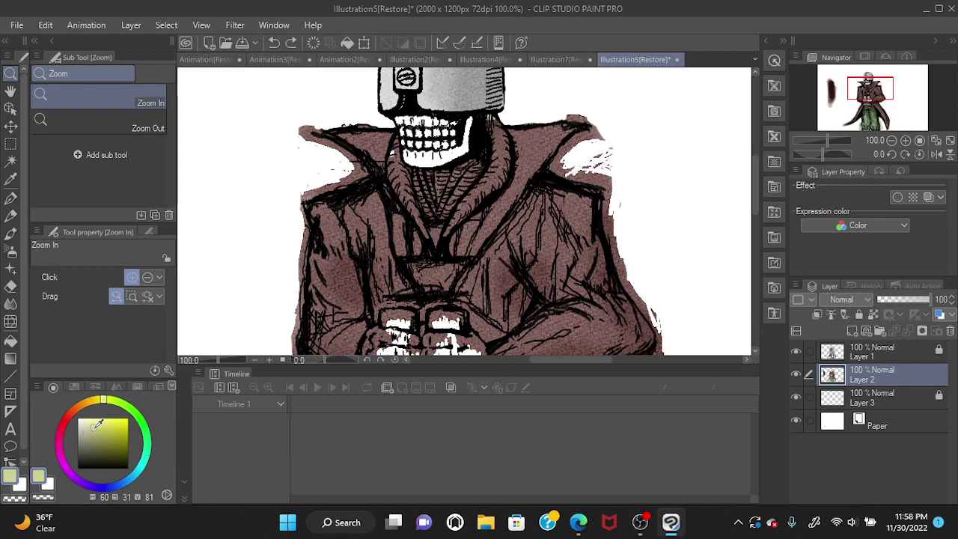
pyautogui.scroll(3, 246, 201)
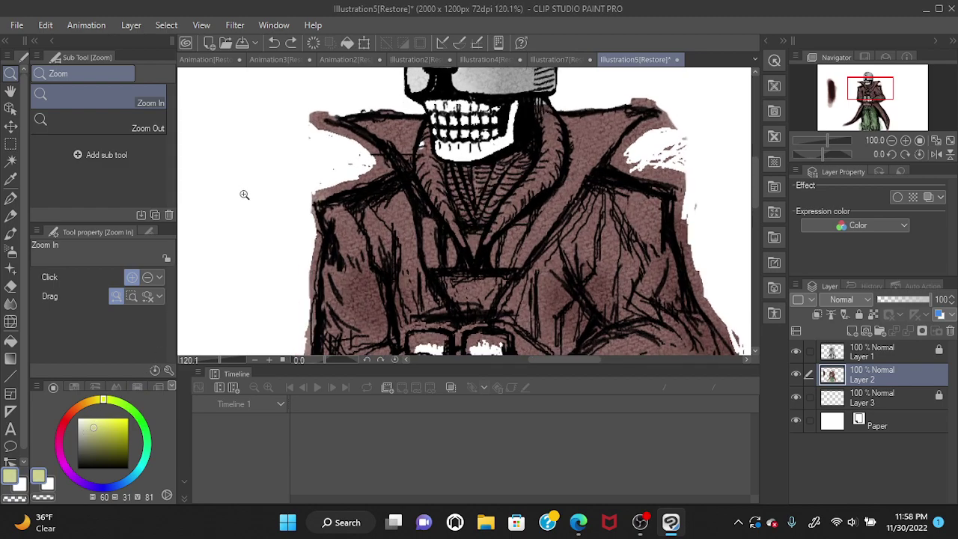
pyautogui.scroll(-3, 240, 196)
pyautogui.scroll(2, 247, 197)
pyautogui.scroll(-3, 247, 196)
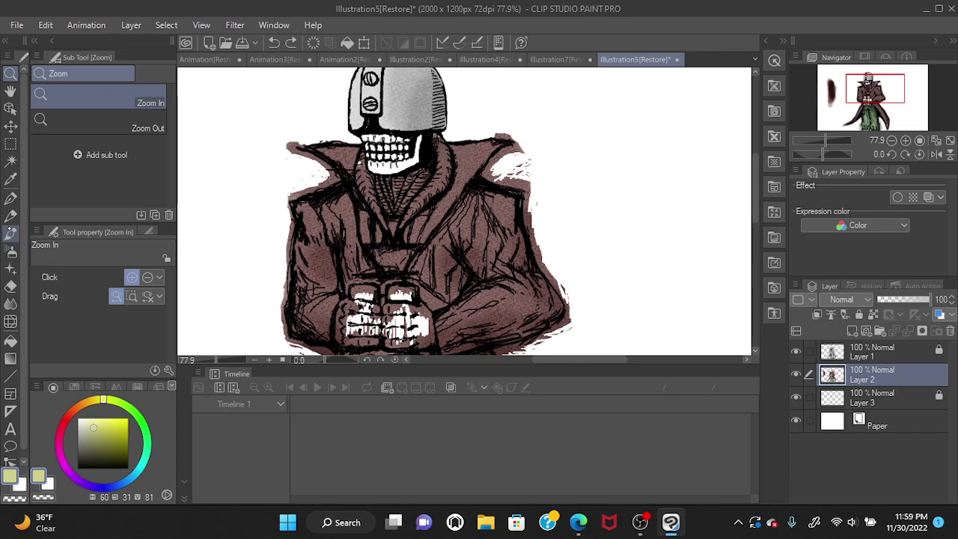
pyautogui.click(10, 233)
pyautogui.click(646, 158)
pyautogui.moveTo(645, 158)
pyautogui.mouseDown()
pyautogui.moveTo(632, 188)
pyautogui.moveTo(654, 150)
pyautogui.moveTo(633, 197)
pyautogui.moveTo(657, 182)
pyautogui.moveTo(634, 193)
pyautogui.moveTo(638, 156)
pyautogui.moveTo(631, 179)
pyautogui.moveTo(656, 158)
pyautogui.moveTo(640, 193)
pyautogui.moveTo(656, 168)
pyautogui.moveTo(634, 161)
pyautogui.moveTo(636, 188)
pyautogui.moveTo(647, 145)
pyautogui.mouseUp()
# - Paint the skull's teeth, jaw and the hands muted yellow-green with the Soft bleed brush, undoing the excess strokes on the skull
pyautogui.moveTo(375, 153)
pyautogui.mouseDown()
pyautogui.moveTo(387, 159)
pyautogui.moveTo(390, 139)
pyautogui.moveTo(392, 164)
pyautogui.moveTo(385, 149)
pyautogui.moveTo(390, 165)
pyautogui.moveTo(384, 154)
pyautogui.moveTo(378, 164)
pyautogui.moveTo(388, 165)
pyautogui.mouseUp()
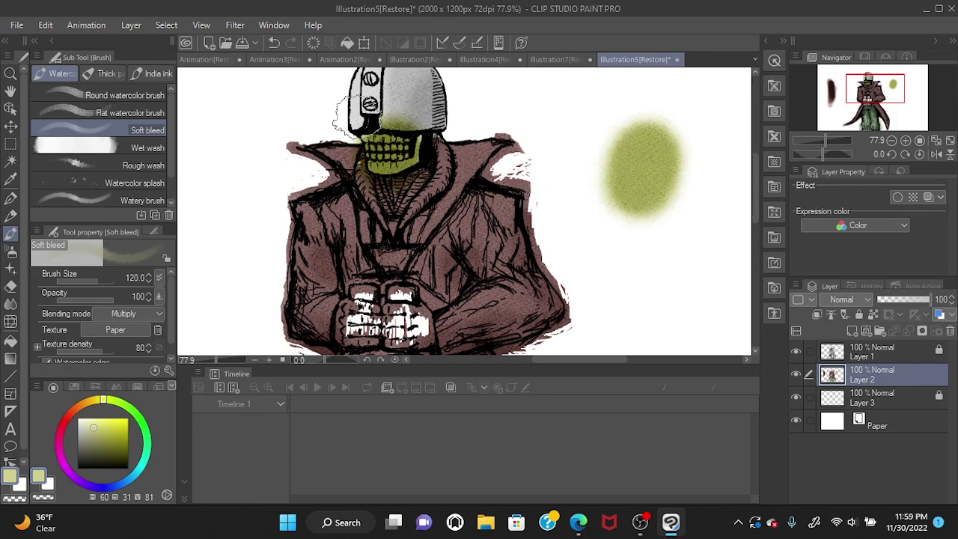
pyautogui.click(274, 42)
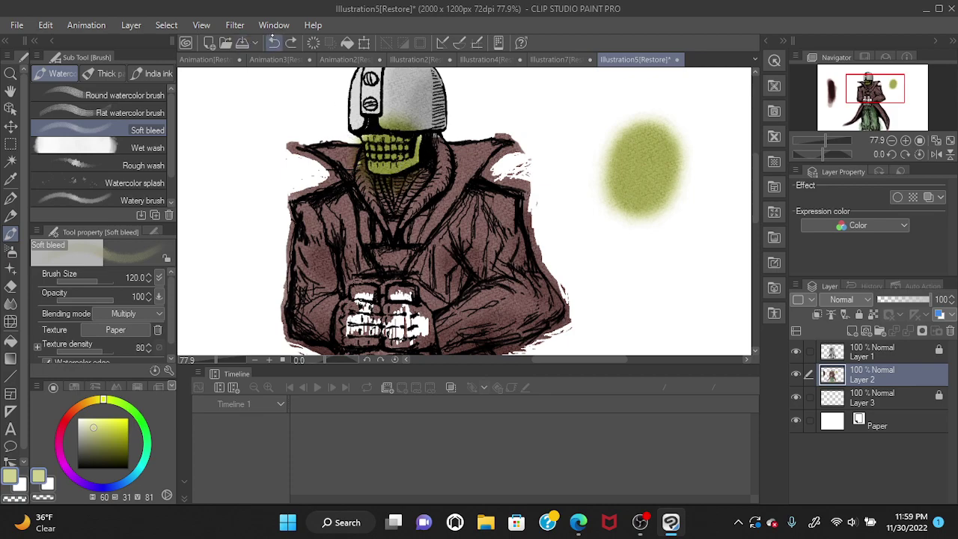
pyautogui.click(274, 42)
pyautogui.click(274, 42)
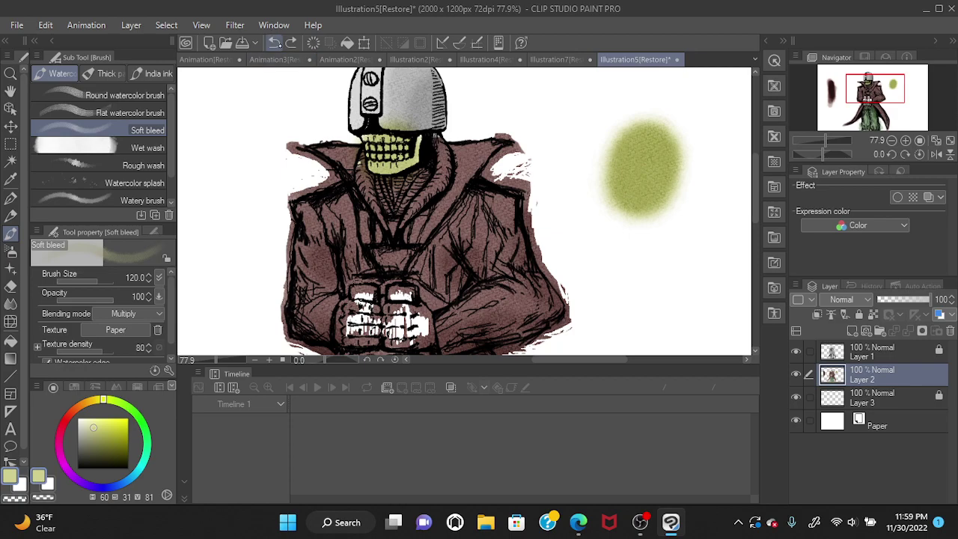
pyautogui.click(274, 42)
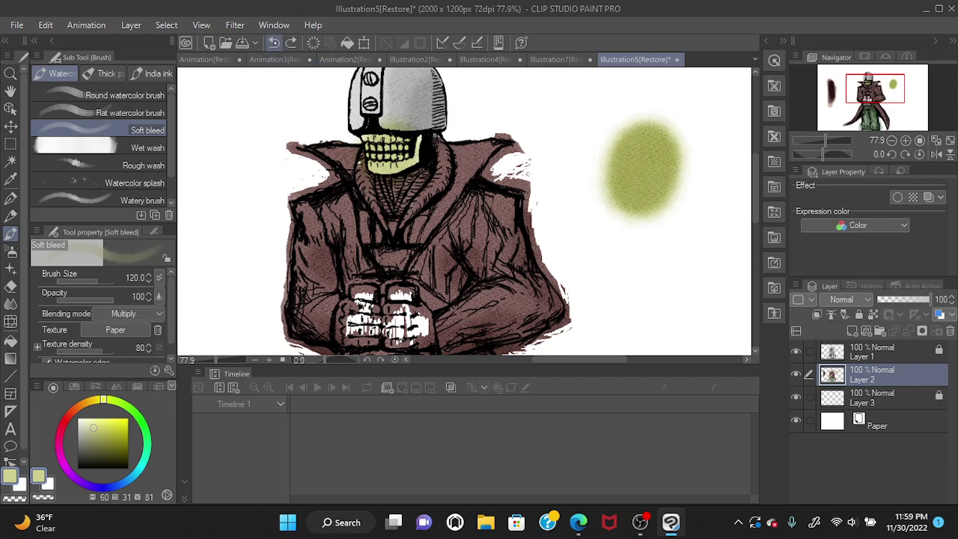
pyautogui.click(290, 42)
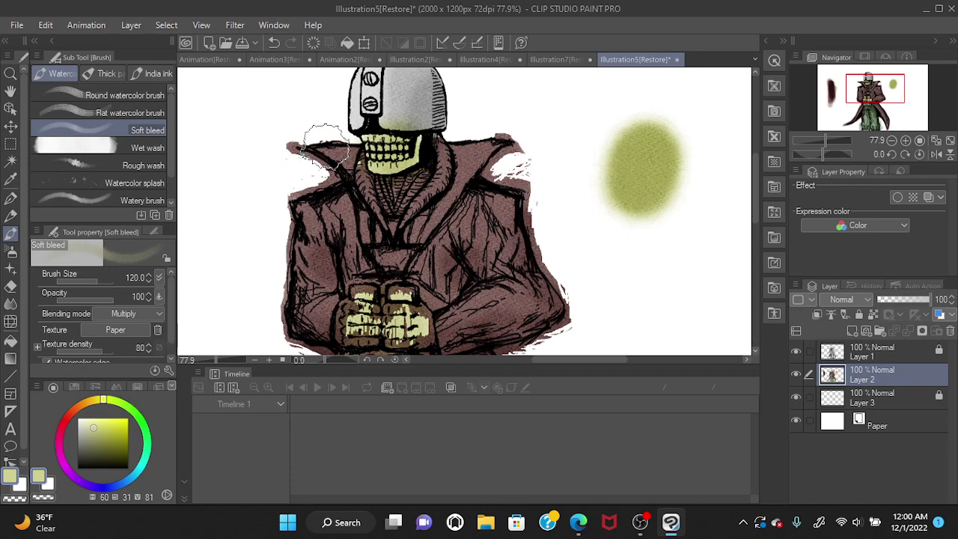
# - Brush the same yellow-green lightly over the gap beside the coat collar and across the blank canvas next to the shoulder
pyautogui.click(327, 144)
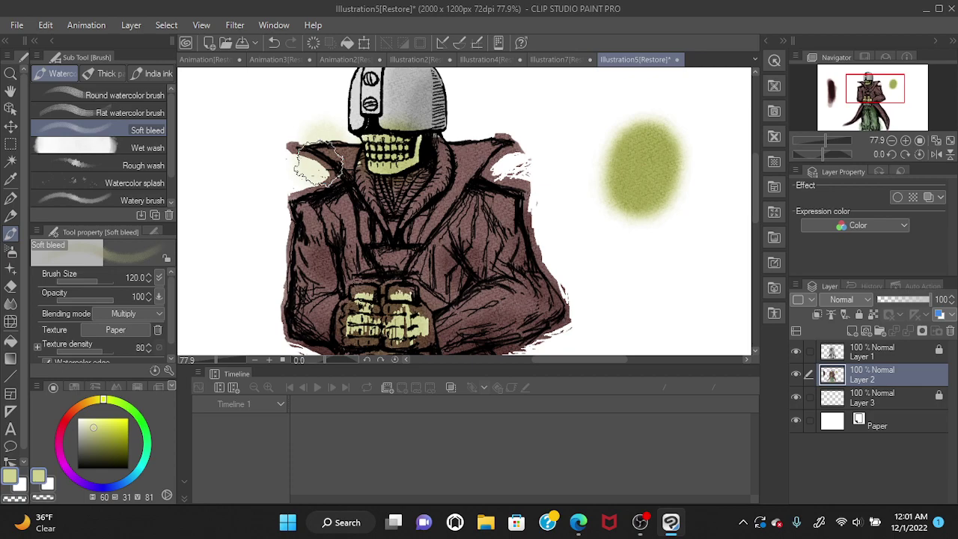
pyautogui.moveTo(318, 165)
pyautogui.mouseDown()
pyautogui.moveTo(303, 185)
pyautogui.moveTo(220, 210)
pyautogui.mouseUp()
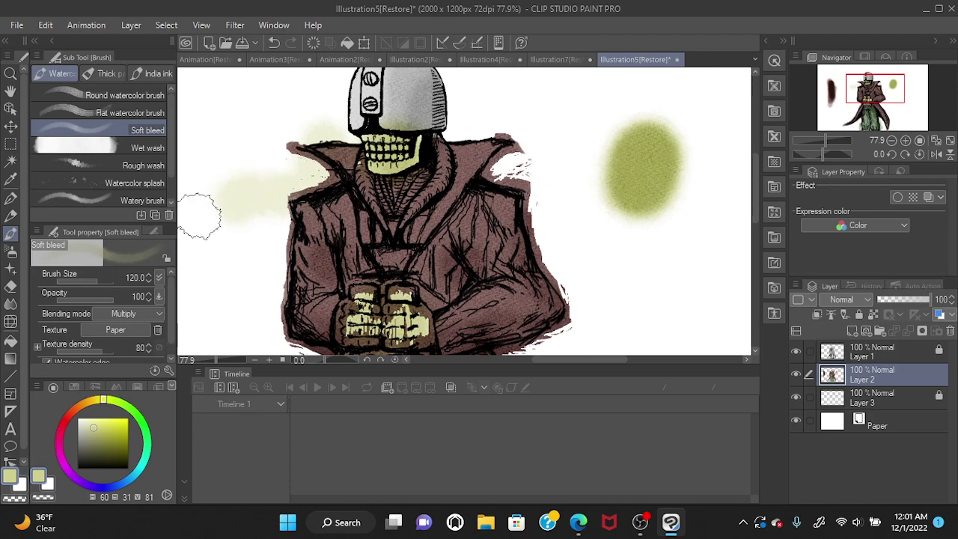
pyautogui.click(199, 216)
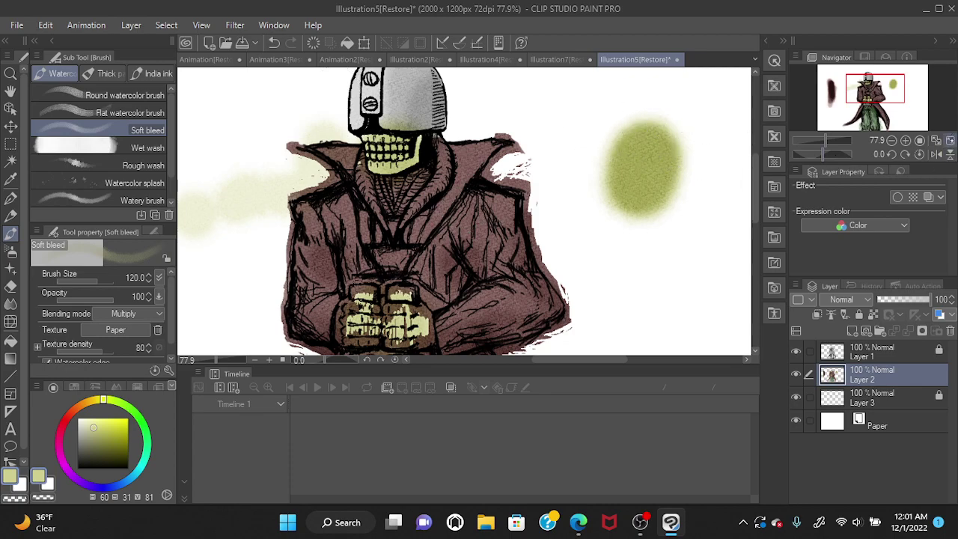
# - Fit the whole canvas in view and undo the yellow-green strokes beside the collar, on the hands and on the skull
pyautogui.click(950, 140)
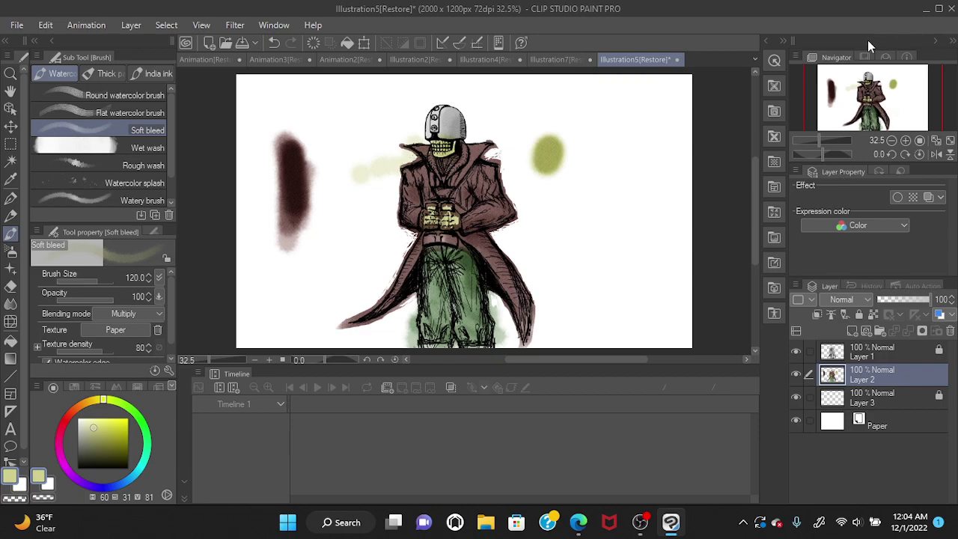
pyautogui.click(276, 44)
pyautogui.click(276, 44)
pyautogui.click(276, 44)
pyautogui.click(276, 44)
pyautogui.click(276, 44)
pyautogui.click(277, 44)
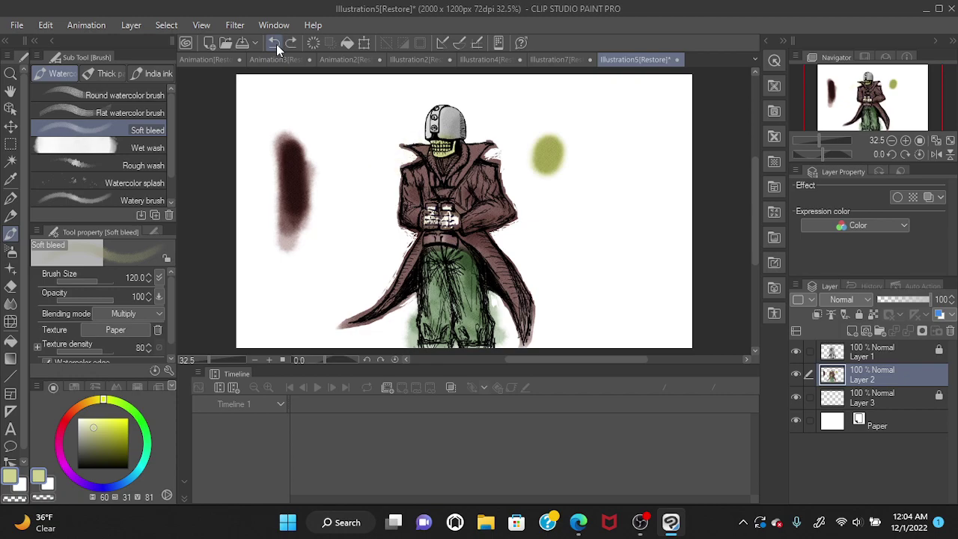
pyautogui.click(276, 45)
pyautogui.click(276, 44)
pyautogui.click(276, 44)
pyautogui.click(277, 44)
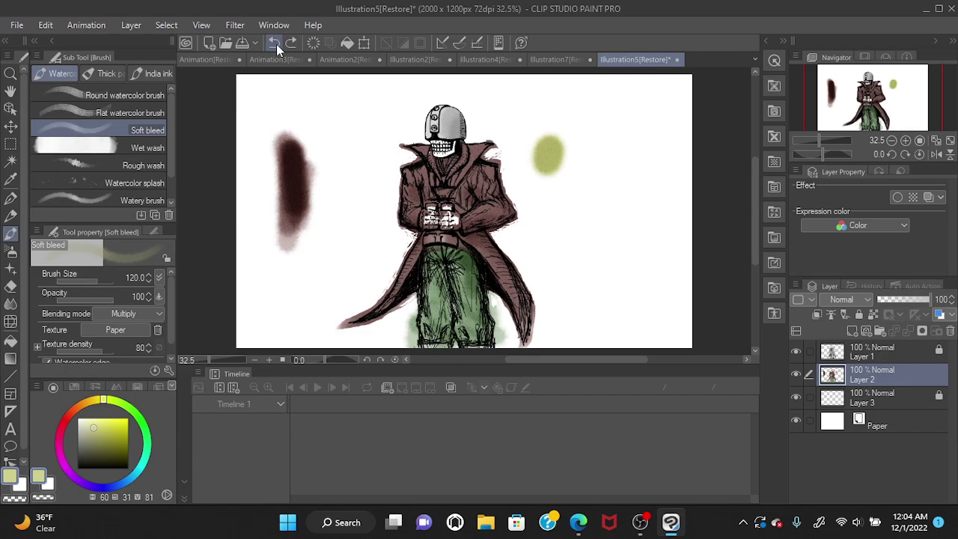
pyautogui.click(293, 47)
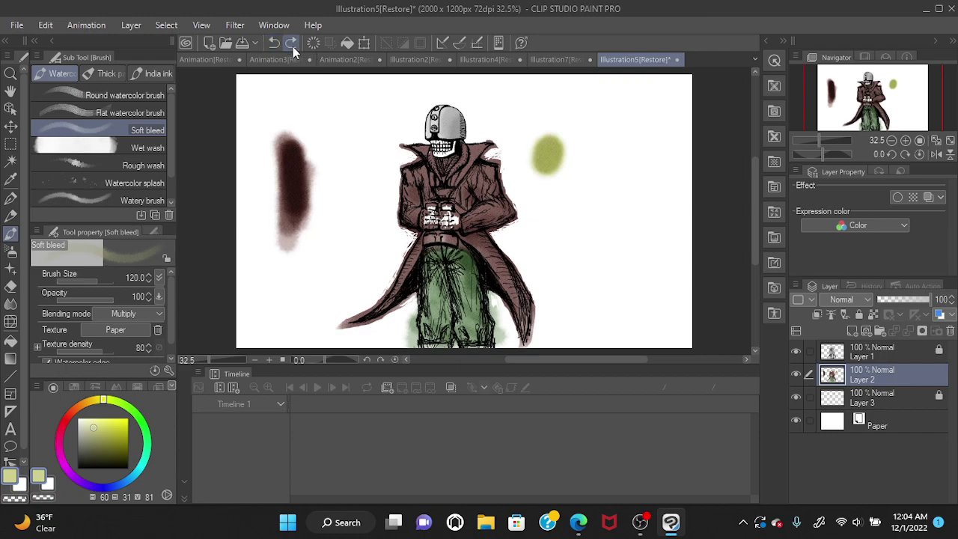
# - Lock Layer 2, and make Layer 3 the active layer and unlock it
pyautogui.click(860, 315)
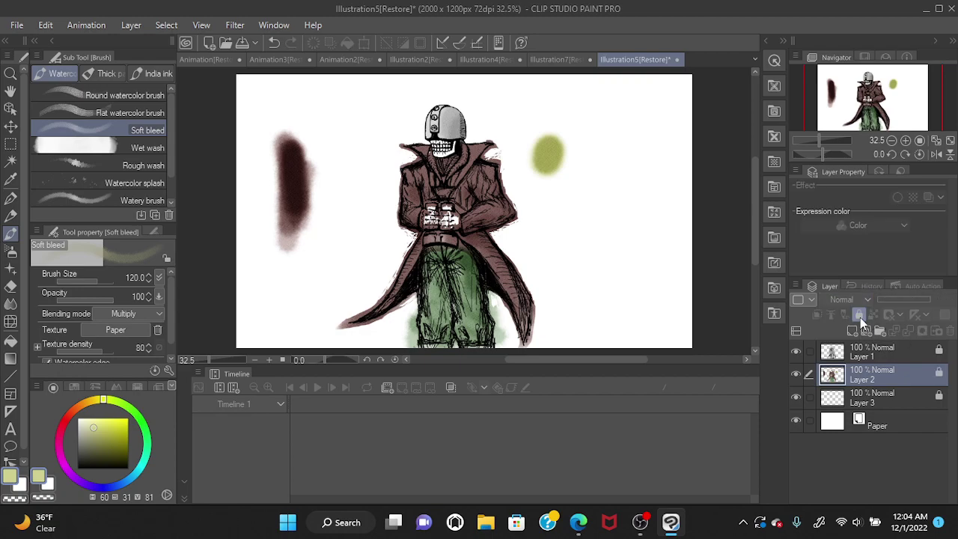
pyautogui.click(875, 394)
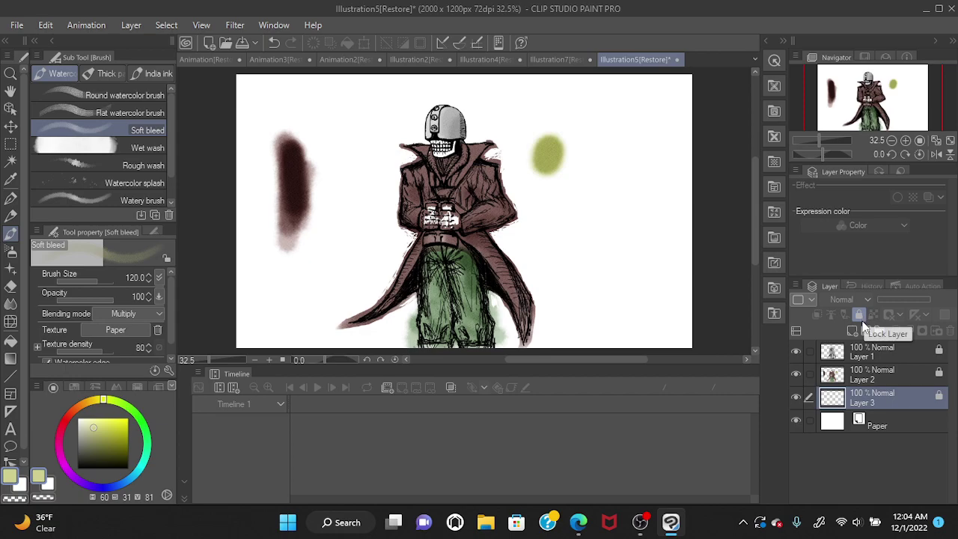
pyautogui.click(863, 321)
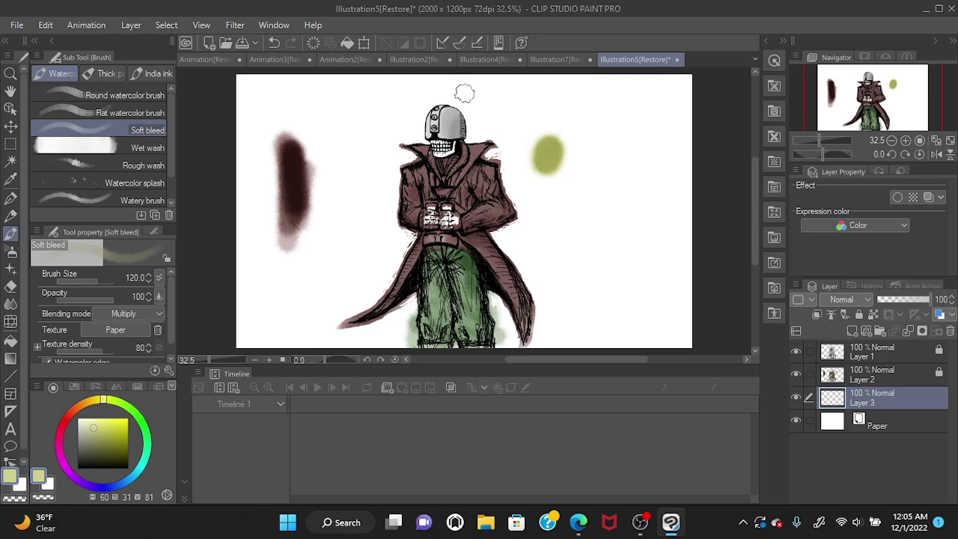
# - Look through the open drawings Illustration4, Illustration7 and Illustration2, and return to Illustration5
pyautogui.click(500, 71)
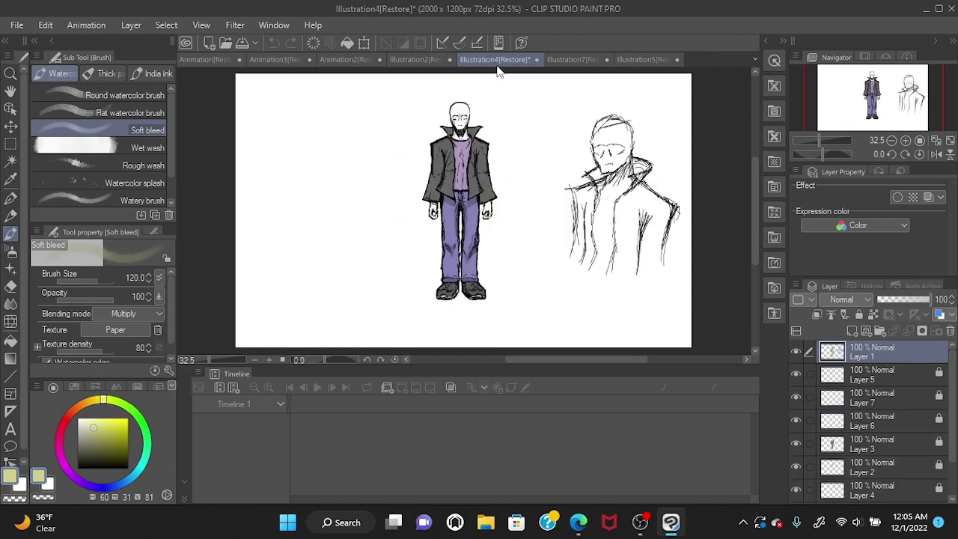
pyautogui.click(569, 67)
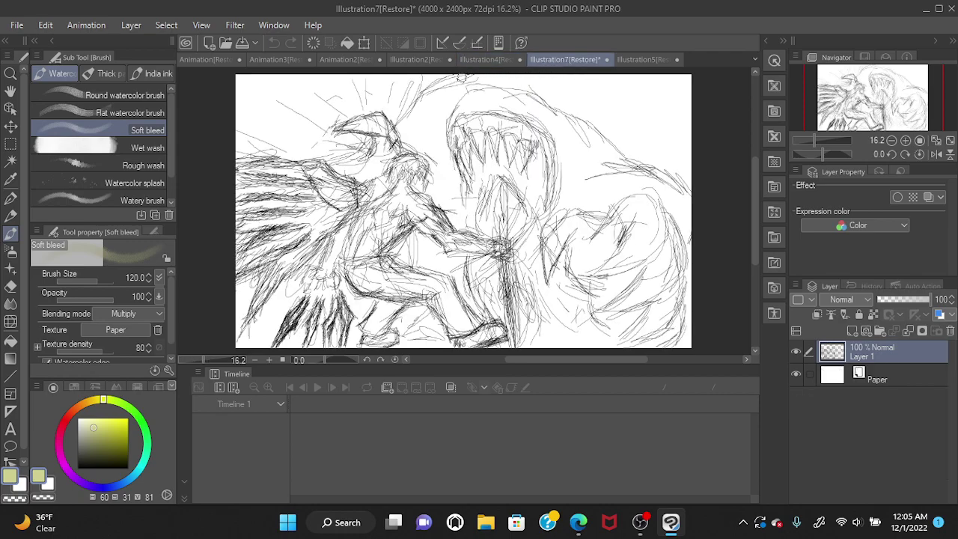
pyautogui.click(419, 66)
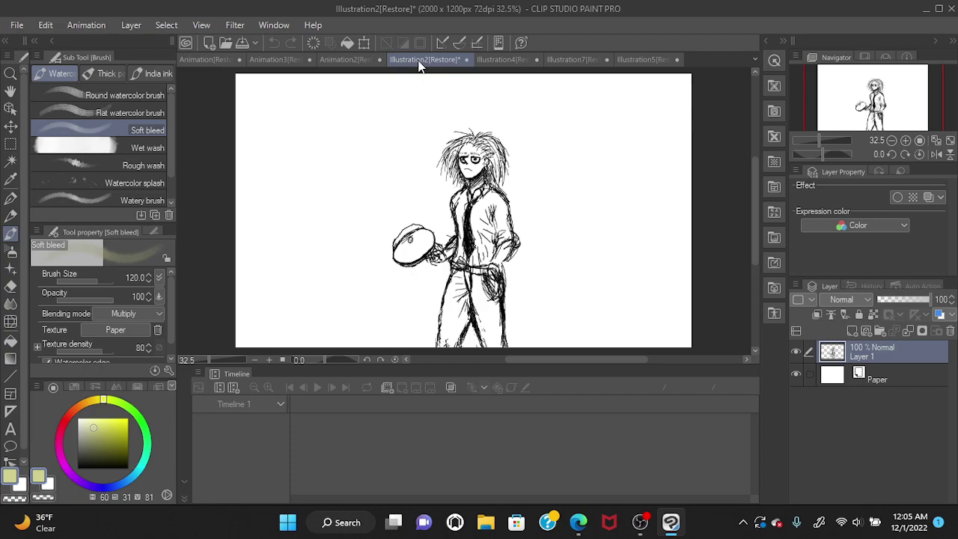
pyautogui.click(637, 60)
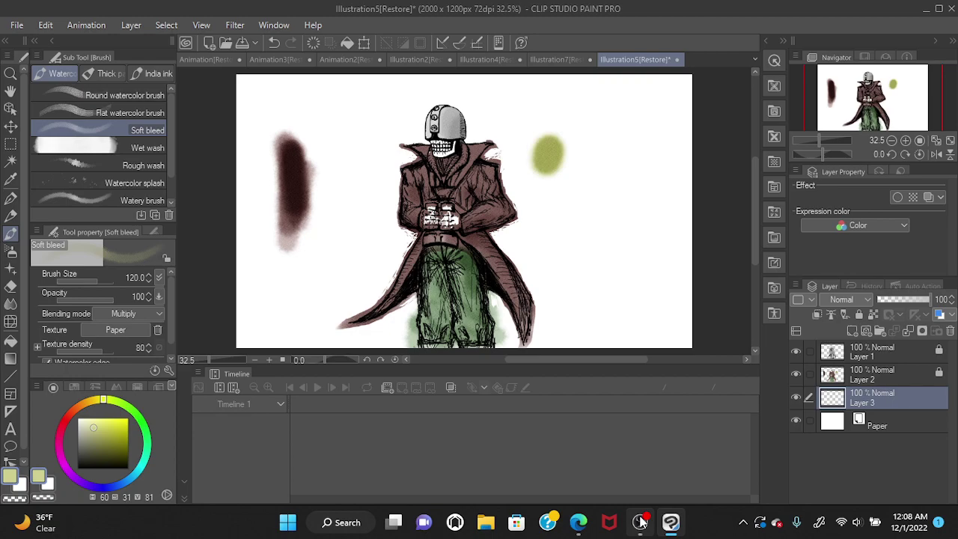
# - Switch to the OBS window that is streaming the display
pyautogui.moveTo(641, 522)
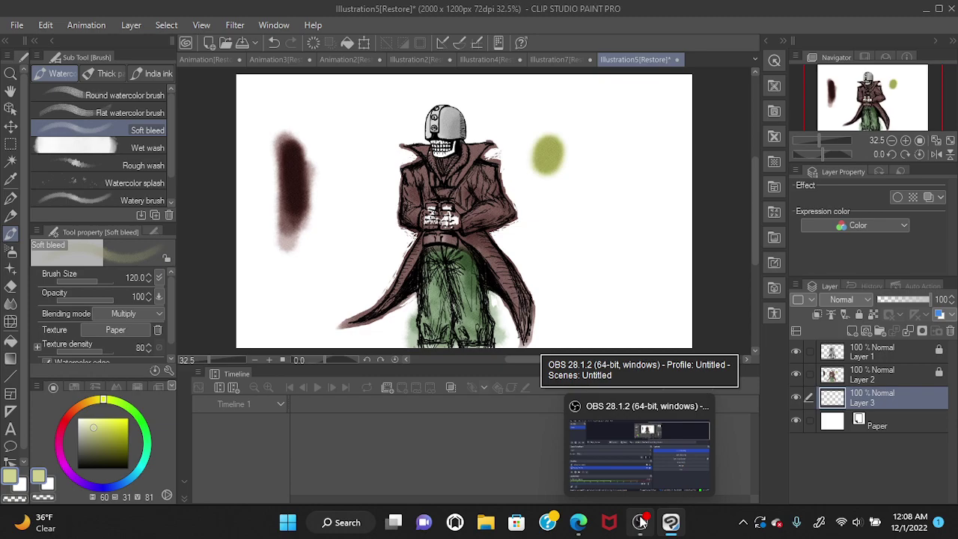
pyautogui.click(640, 522)
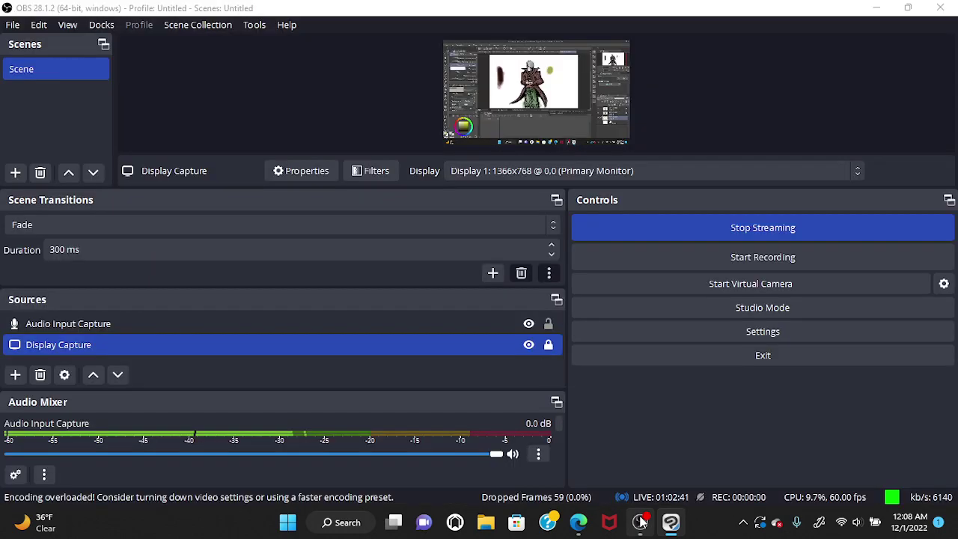